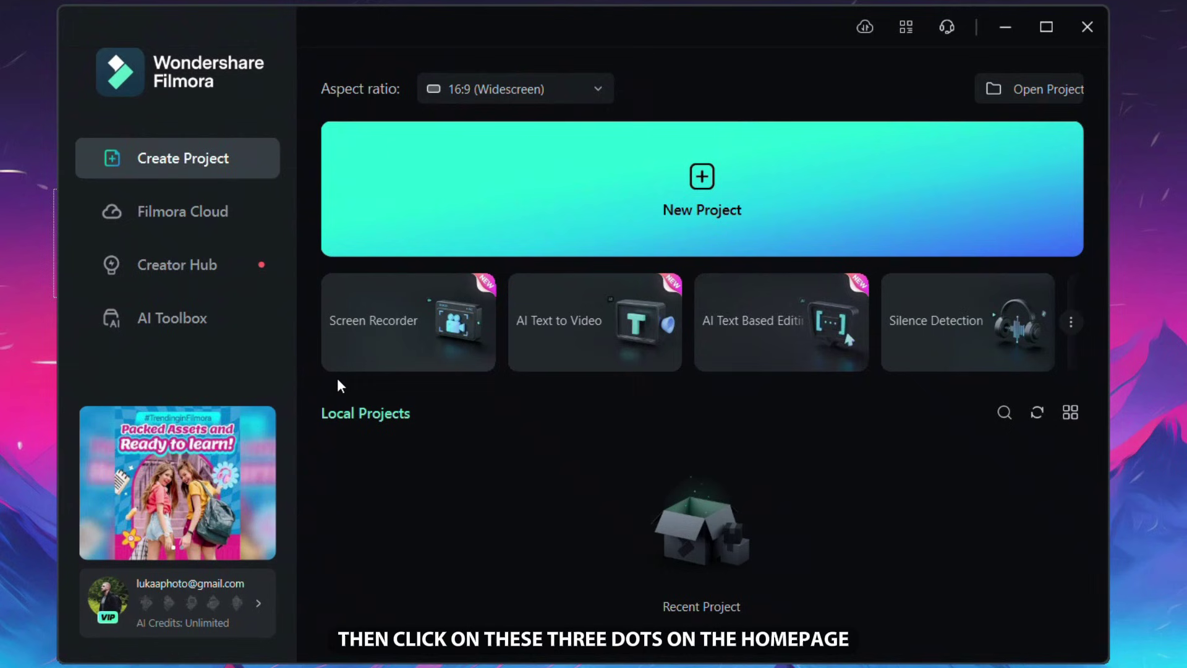
# - Generate a Video Oral Script in AI Copywriting: a cloud dialogue between Suzu and Haru
pyautogui.click(1073, 322)
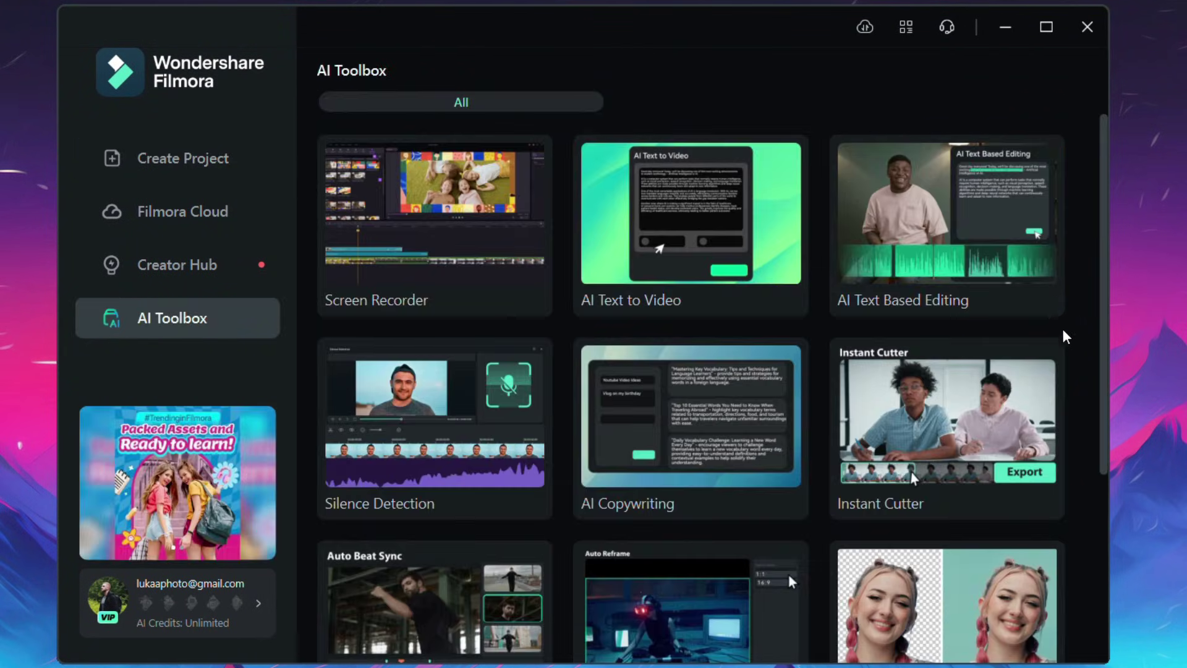
pyautogui.click(723, 421)
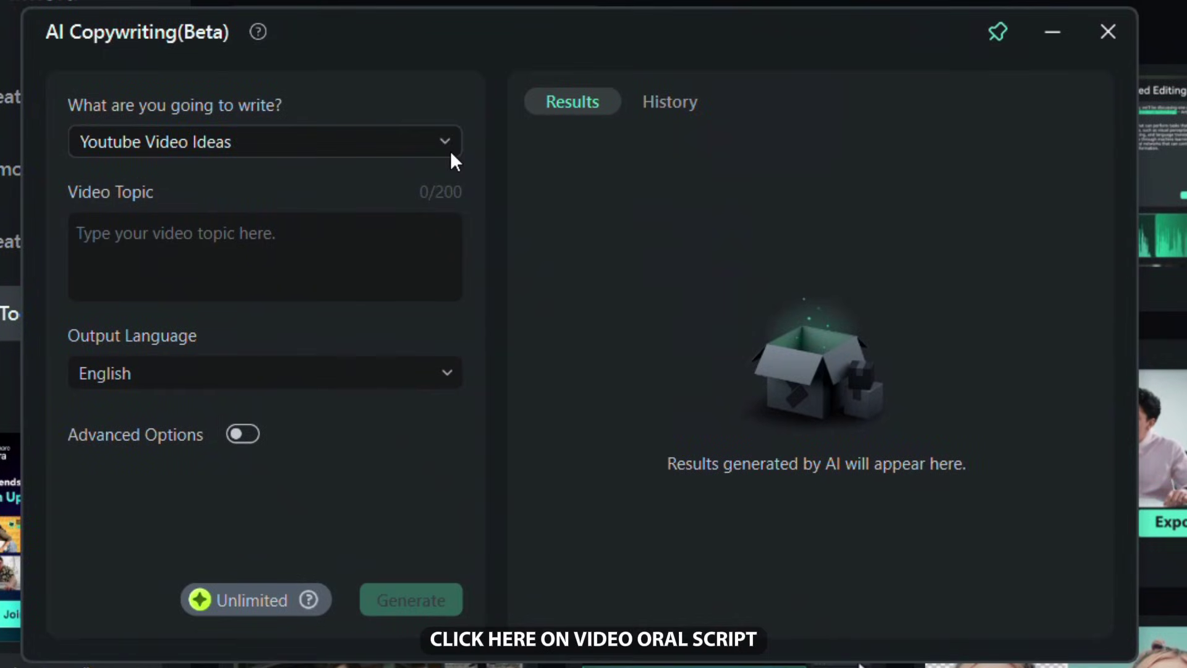
pyautogui.click(448, 153)
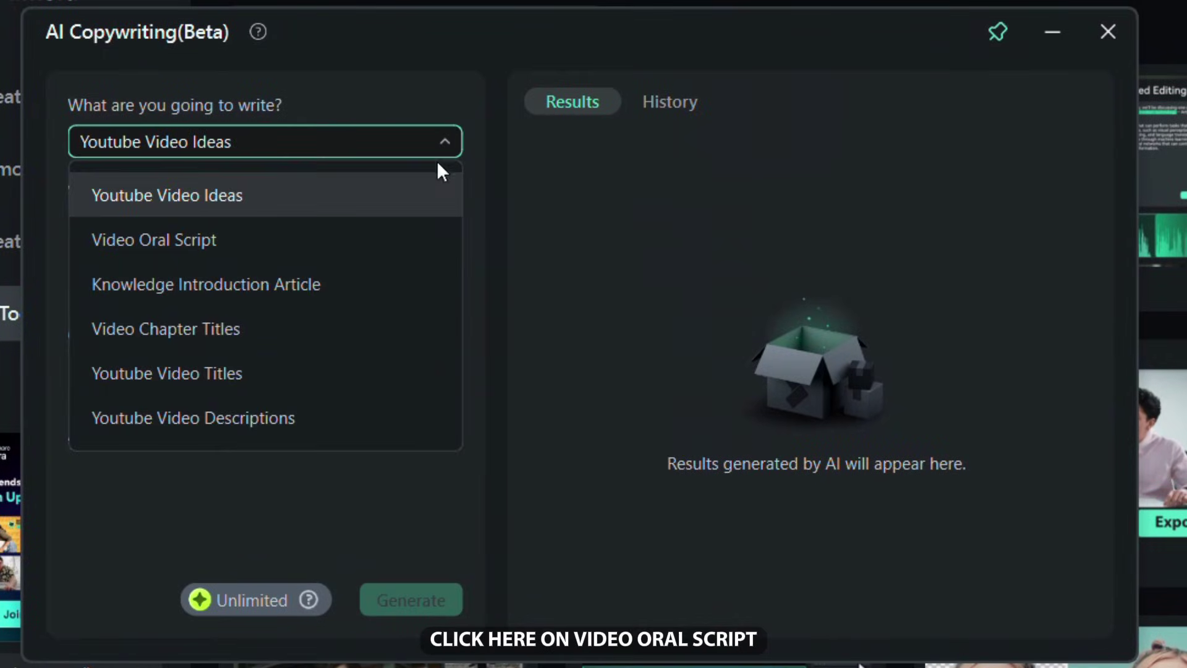
pyautogui.click(398, 251)
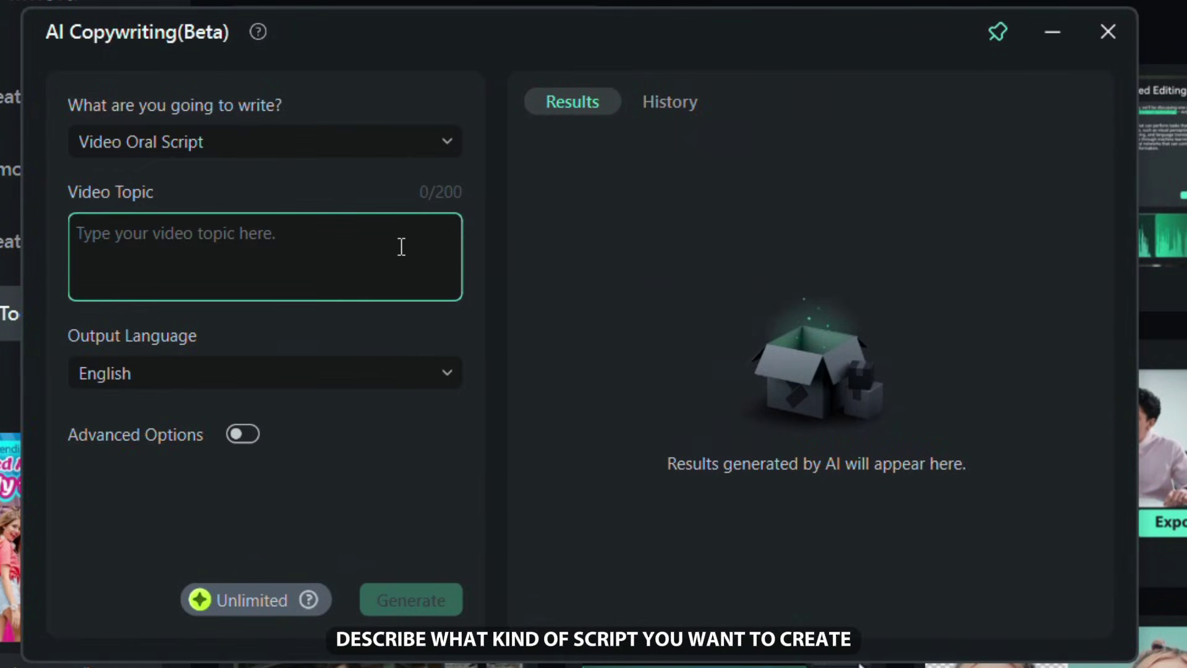
pyautogui.rightClick(401, 246)
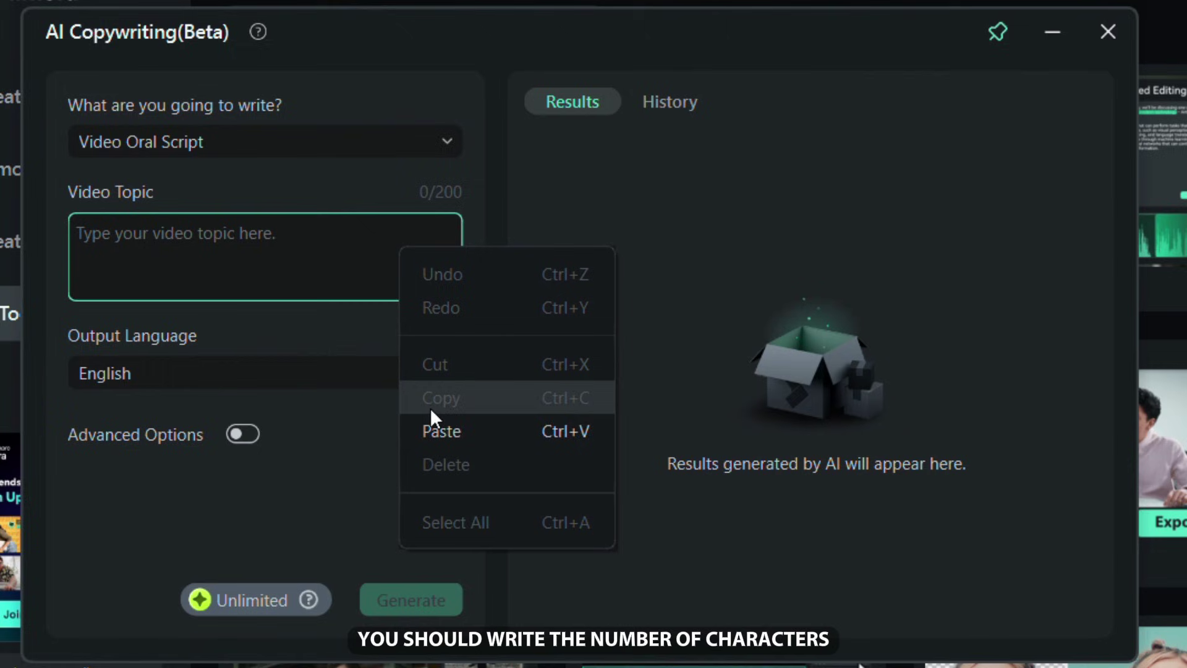
pyautogui.click(435, 433)
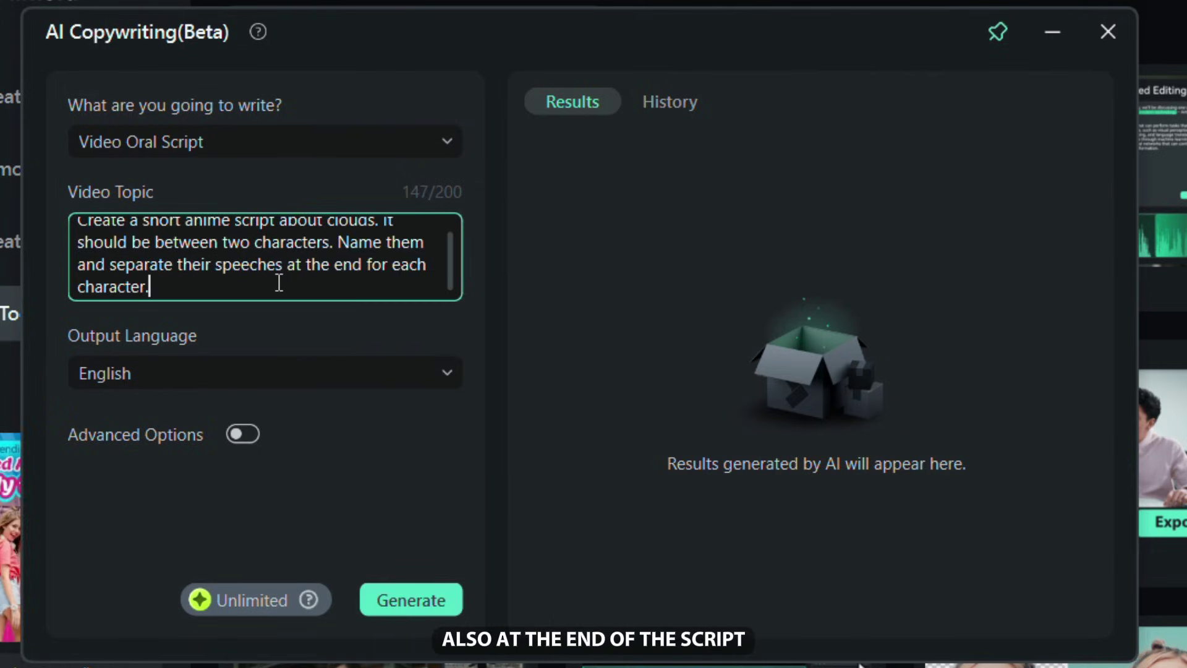
pyautogui.scroll(1, 278, 283)
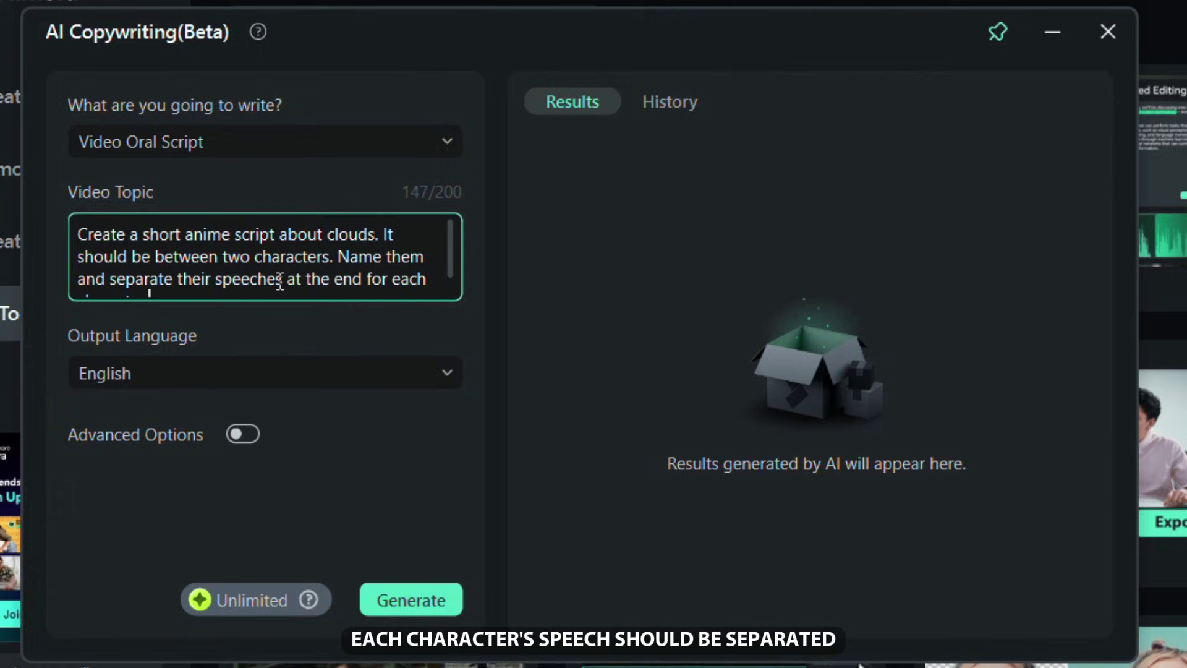
pyautogui.scroll(-1, 279, 282)
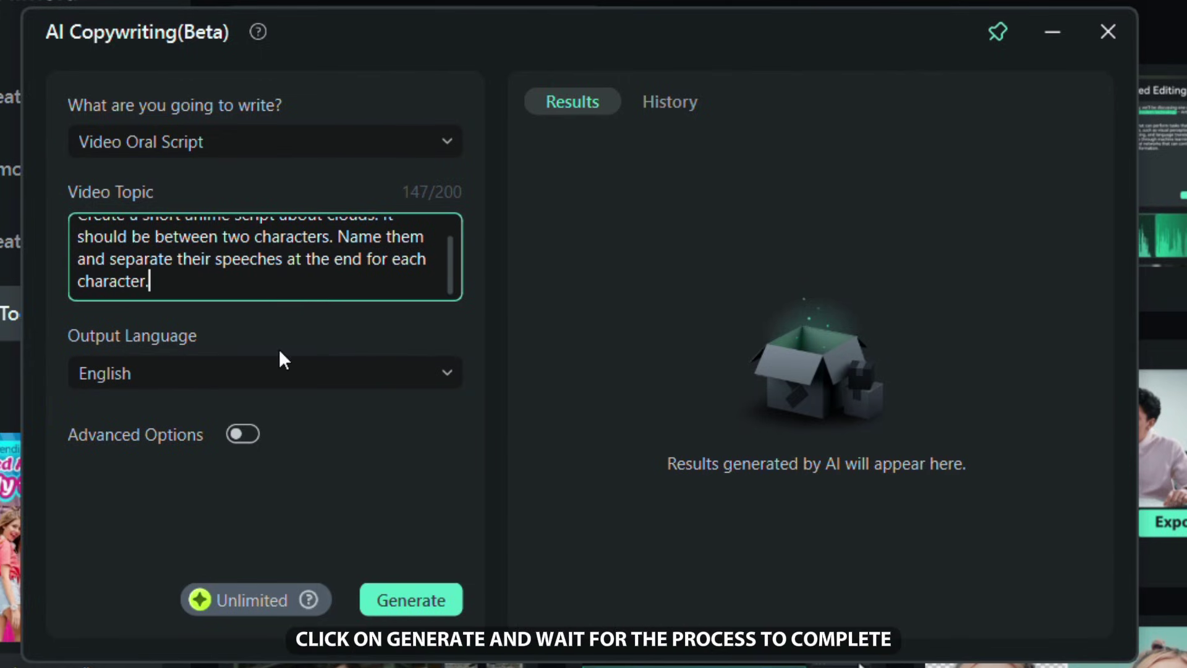
pyautogui.click(444, 608)
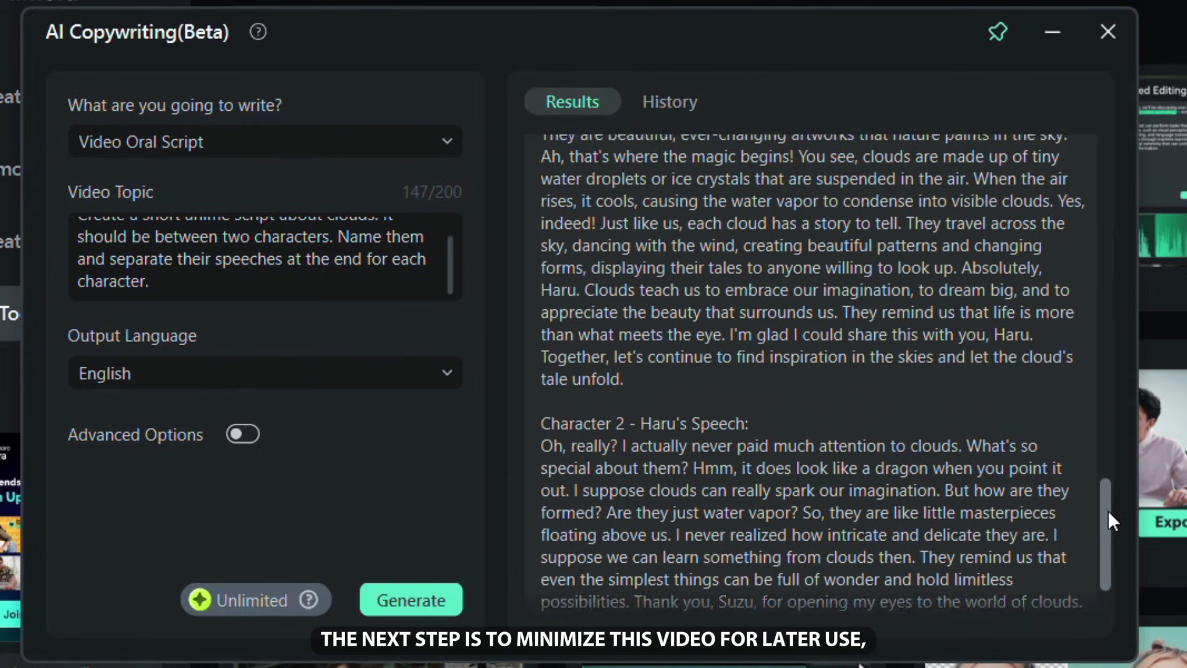
pyautogui.moveTo(1111, 533); pyautogui.dragTo(1118, 448)
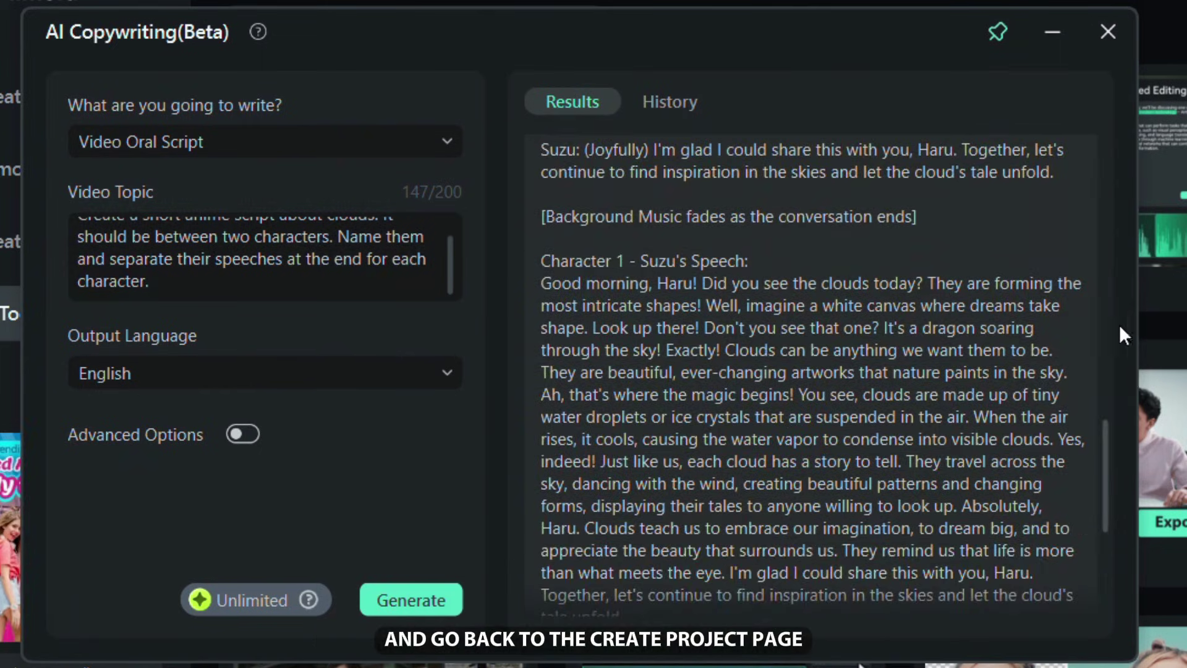
# - Minimize the copywriting window and start a new project
pyautogui.click(1051, 37)
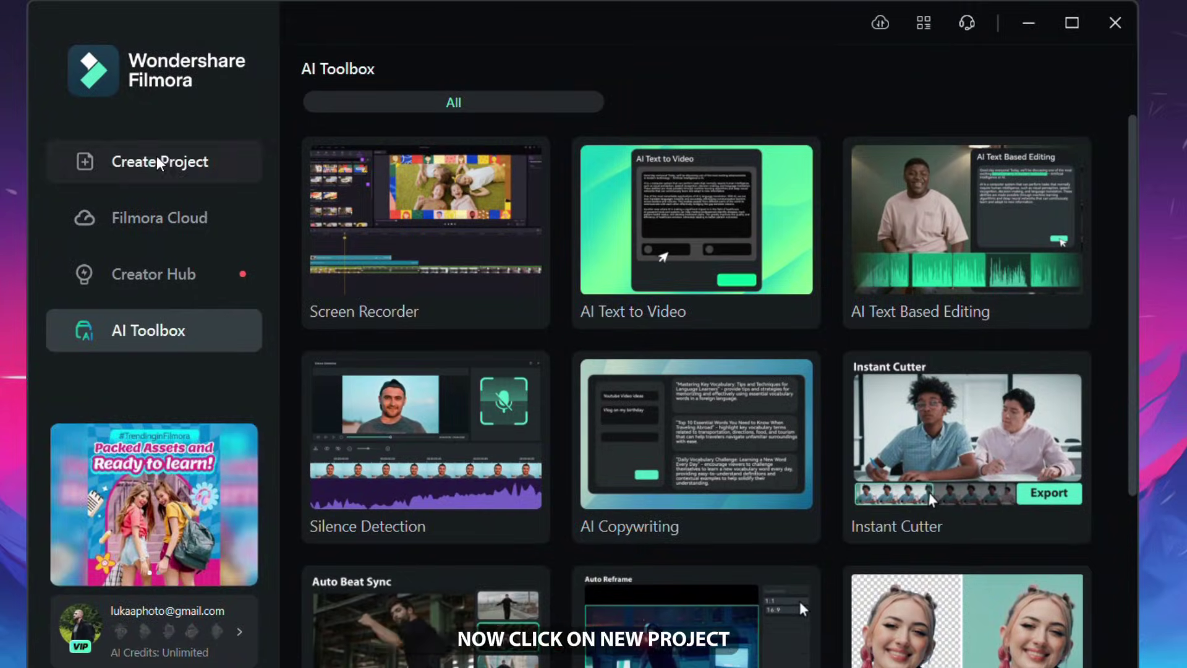
pyautogui.click(158, 162)
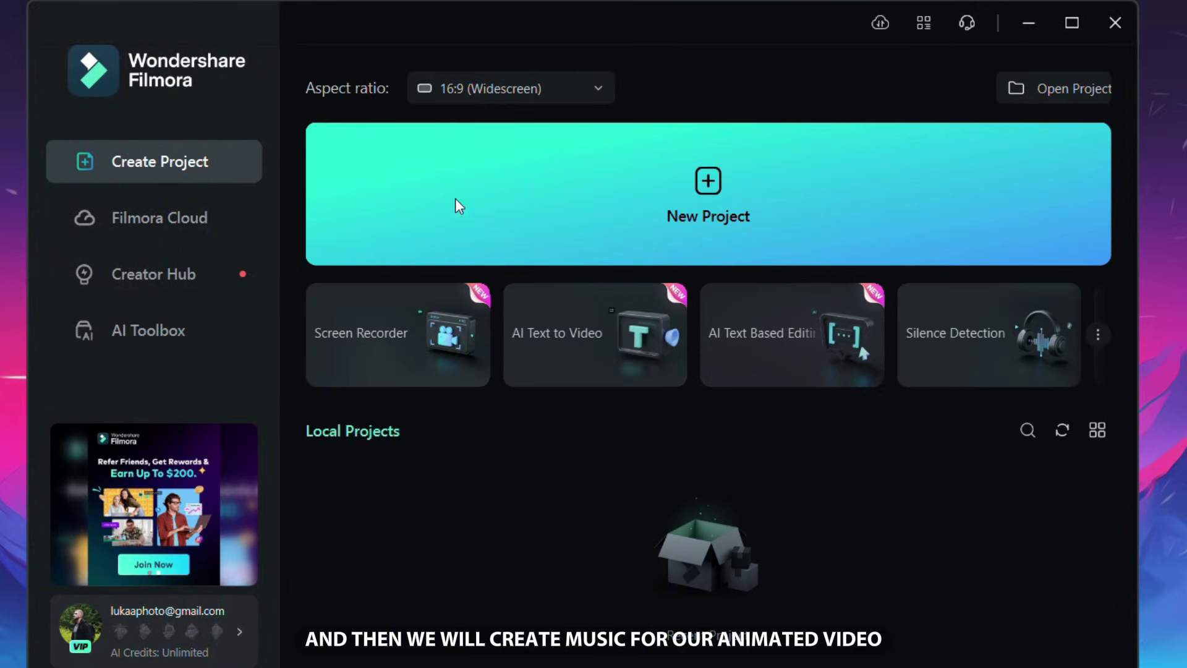
pyautogui.click(655, 213)
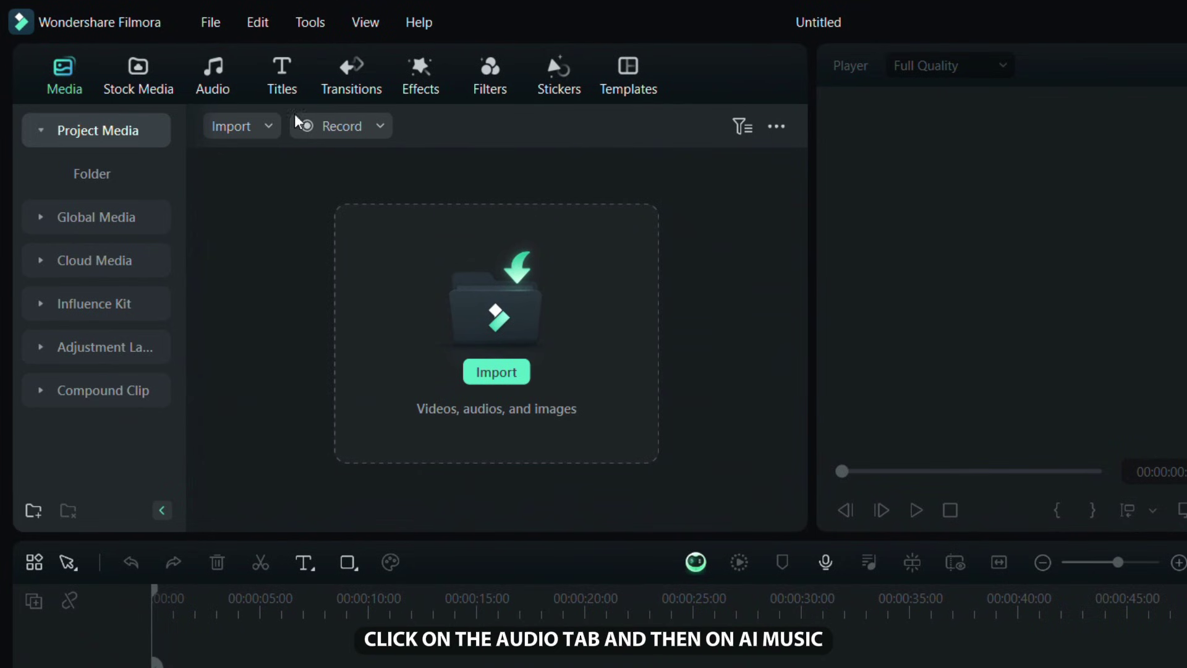
# - Generate three Dreamy, Cinematic, Pop AI music tracks of about 1:32
pyautogui.click(224, 92)
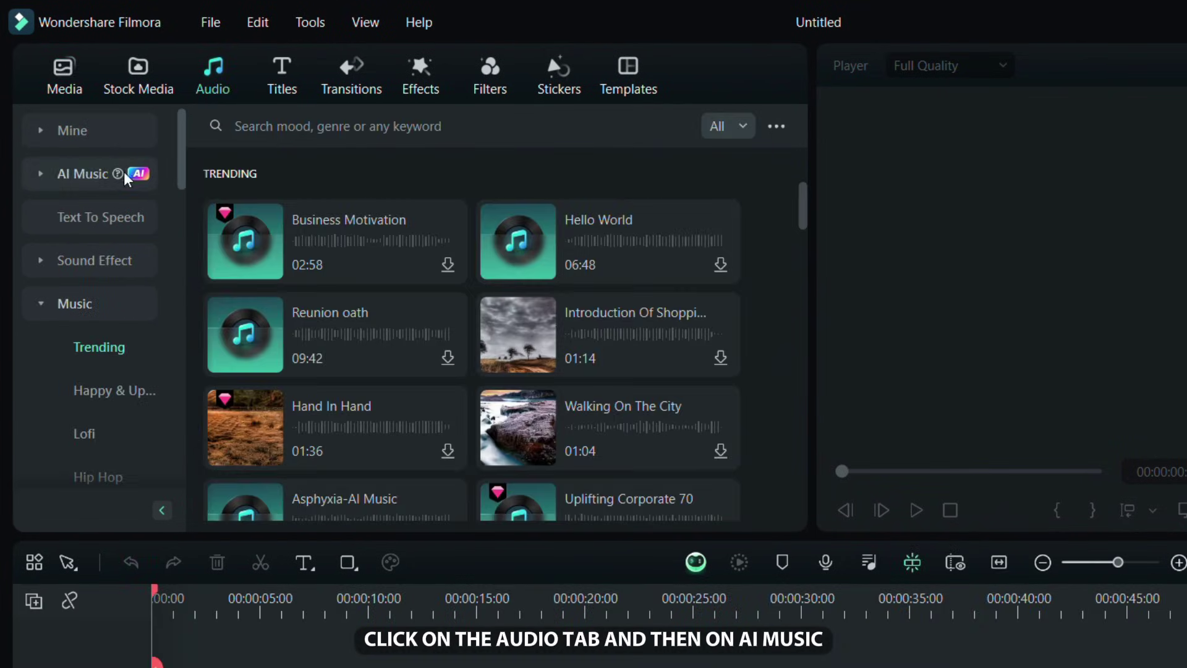
pyautogui.click(90, 183)
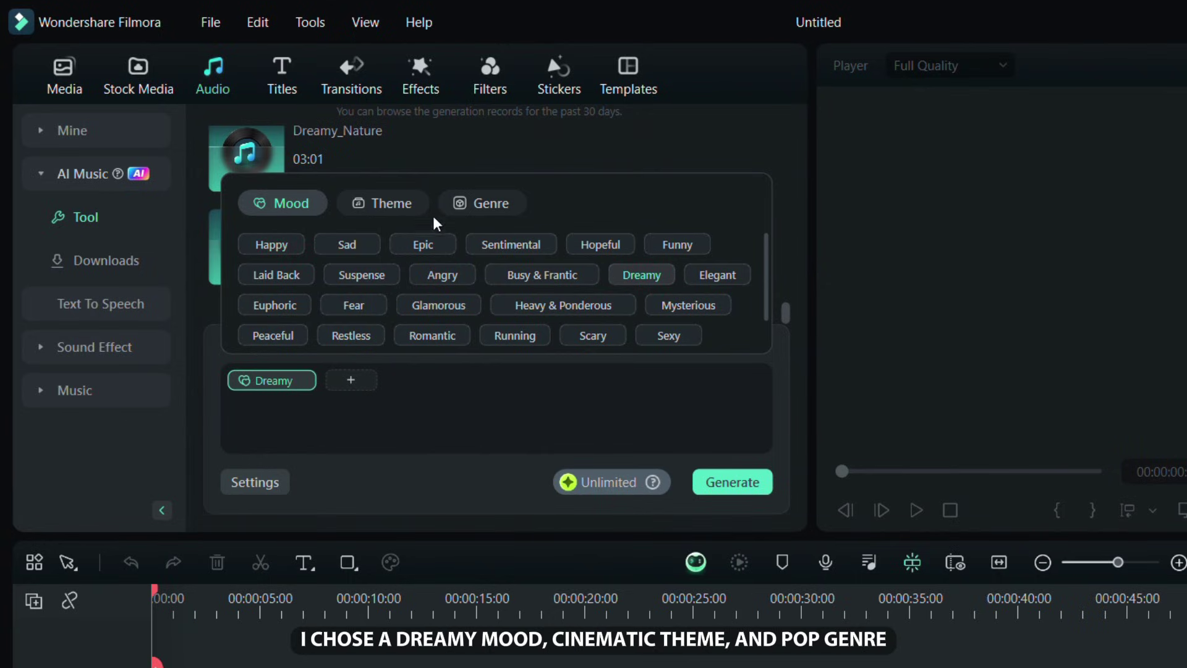
pyautogui.click(408, 210)
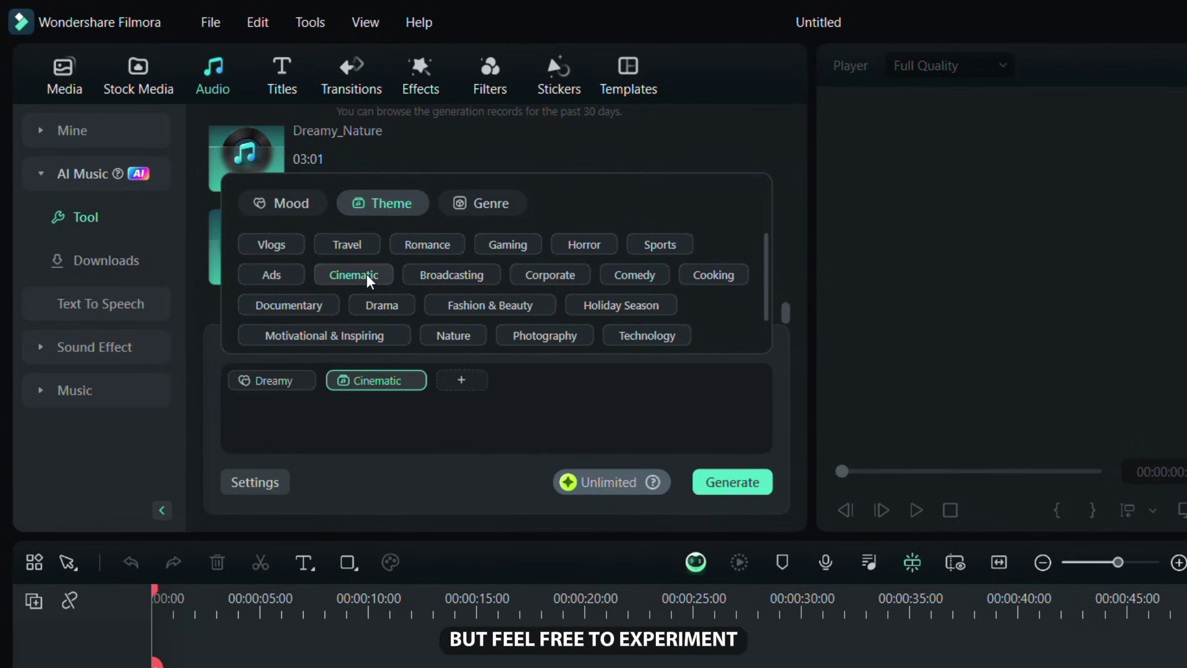
pyautogui.click(456, 214)
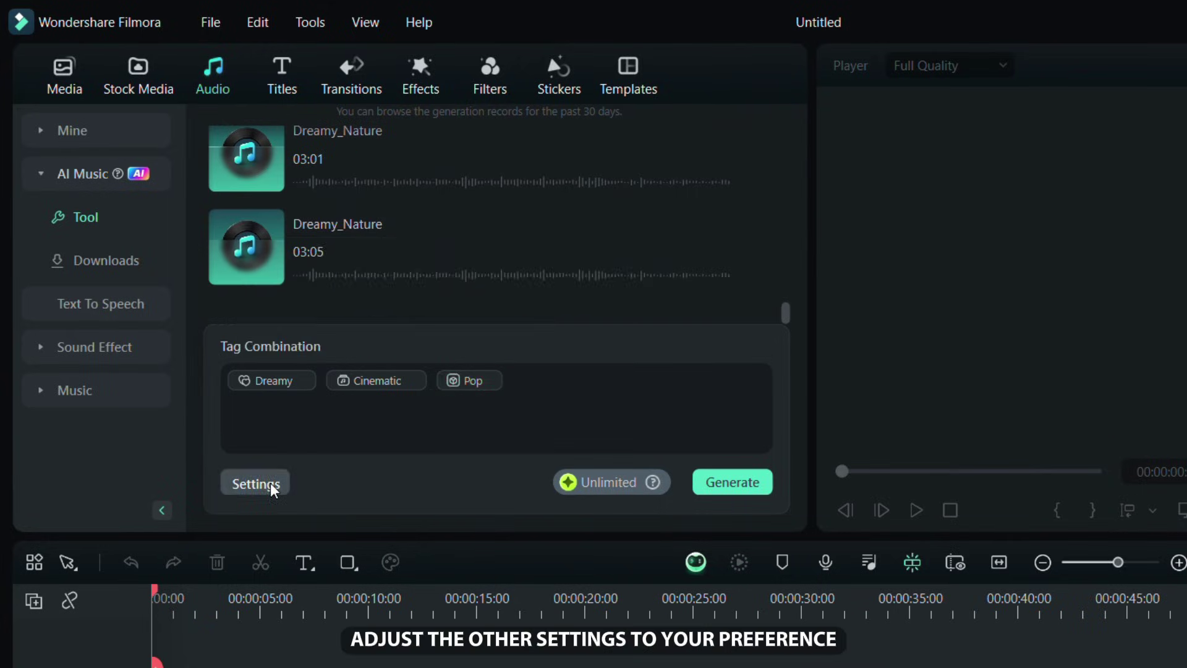
pyautogui.click(254, 483)
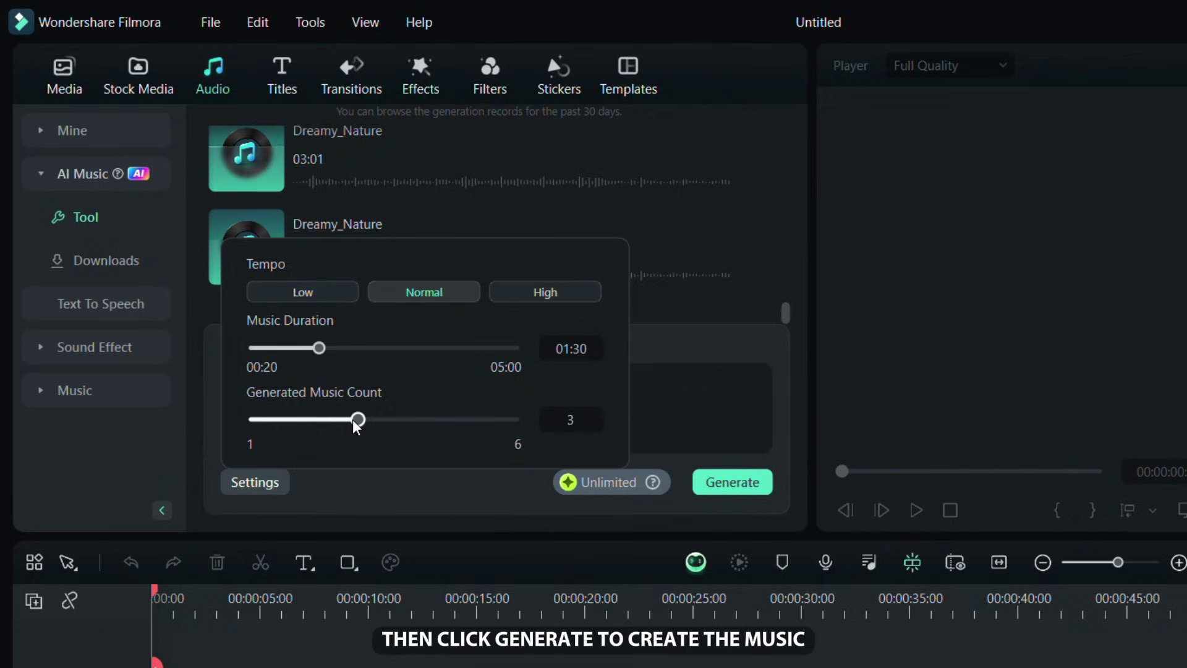
pyautogui.click(717, 484)
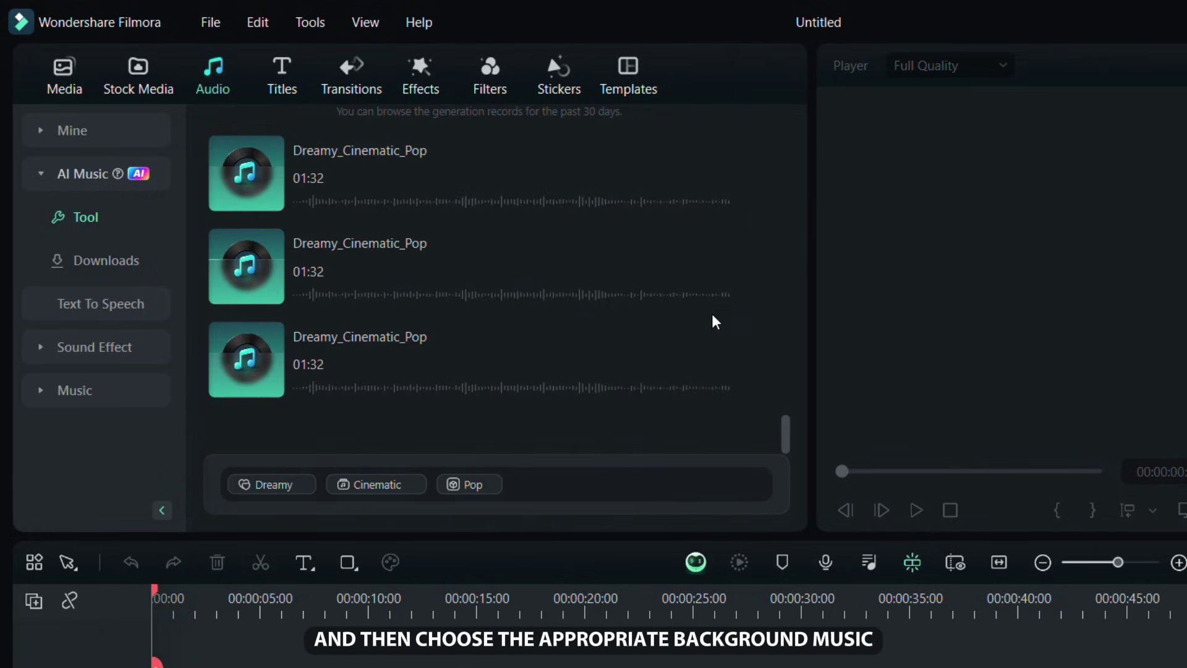
# - Preview the tracks, add the 01:27 Dreamy_Cinematic_Pop track, and lower it to about -22 dB
pyautogui.click(243, 250)
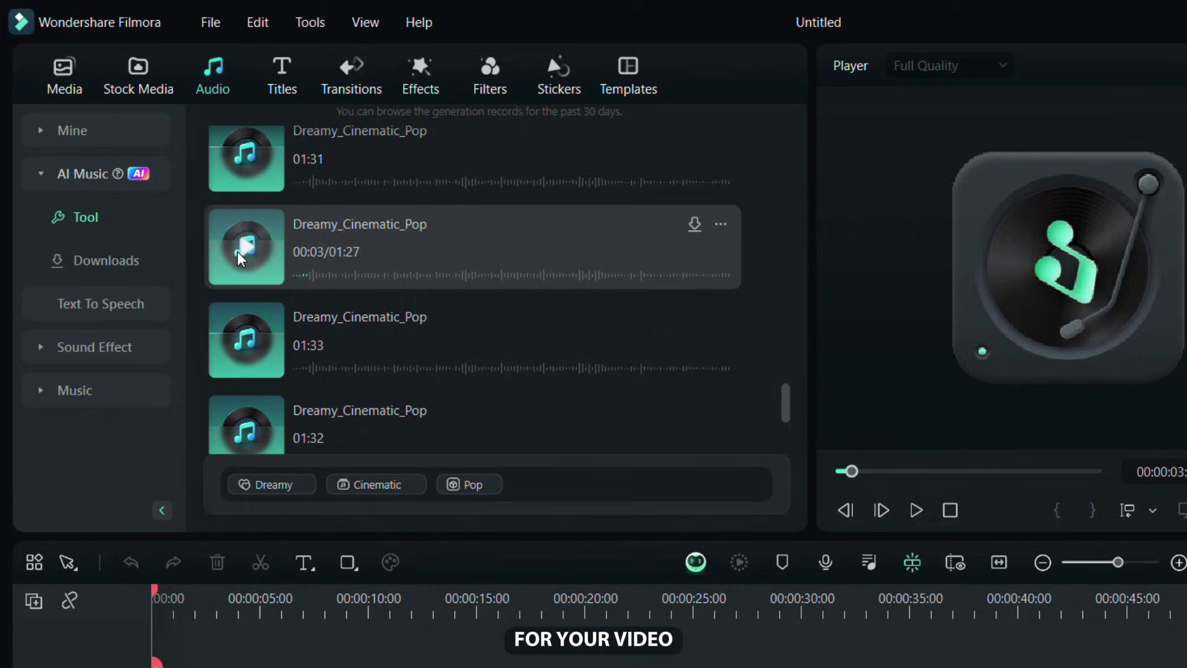
pyautogui.click(374, 284)
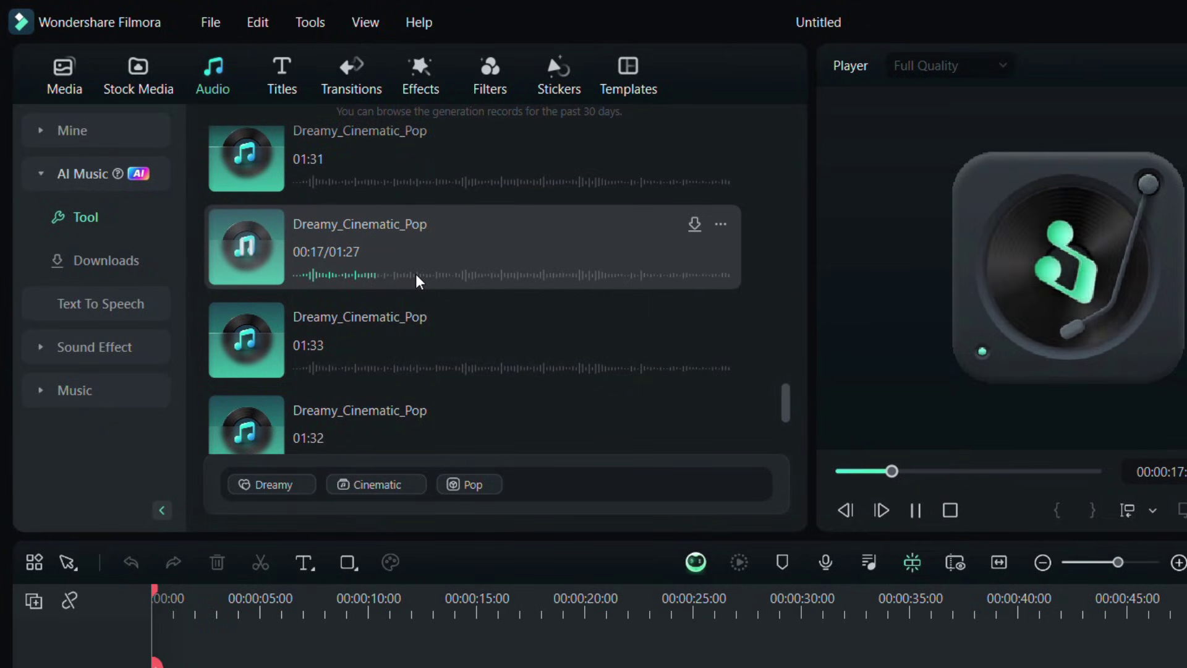
pyautogui.click(249, 249)
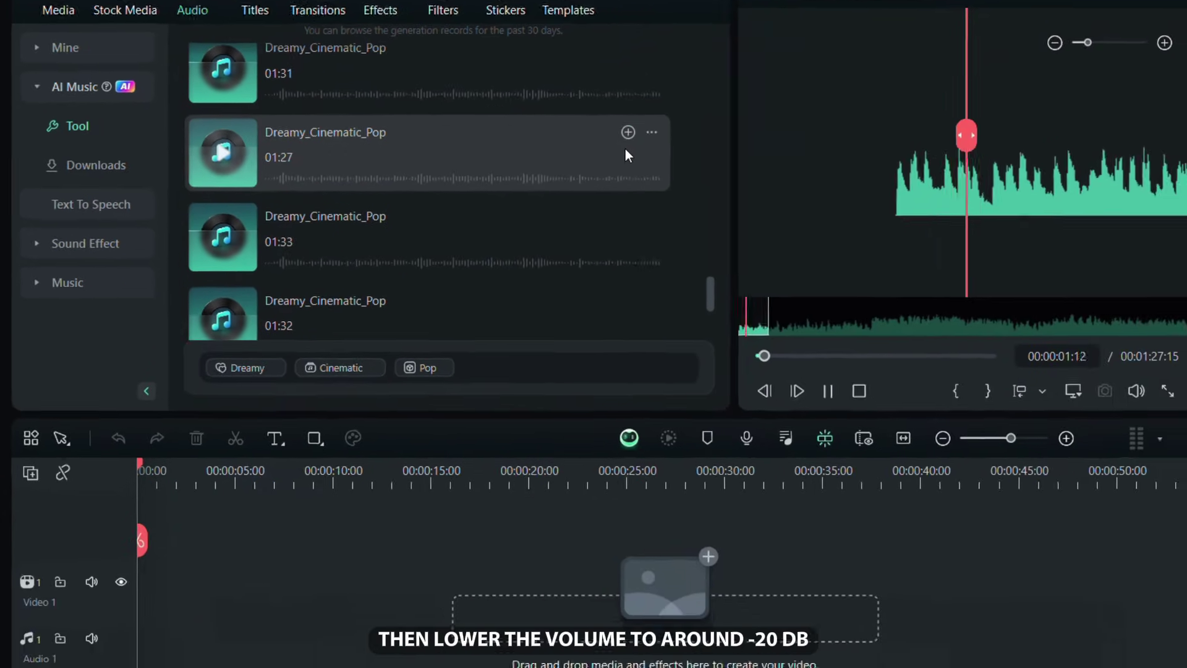
pyautogui.click(584, 72)
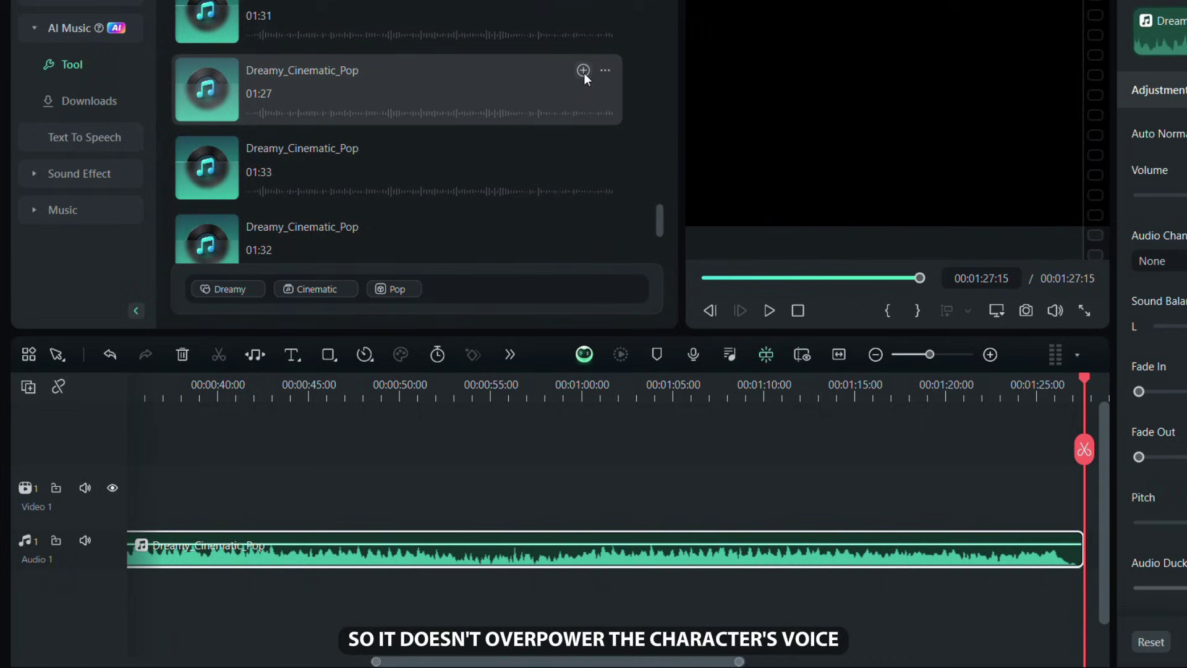
pyautogui.scroll(-2, 471, 384)
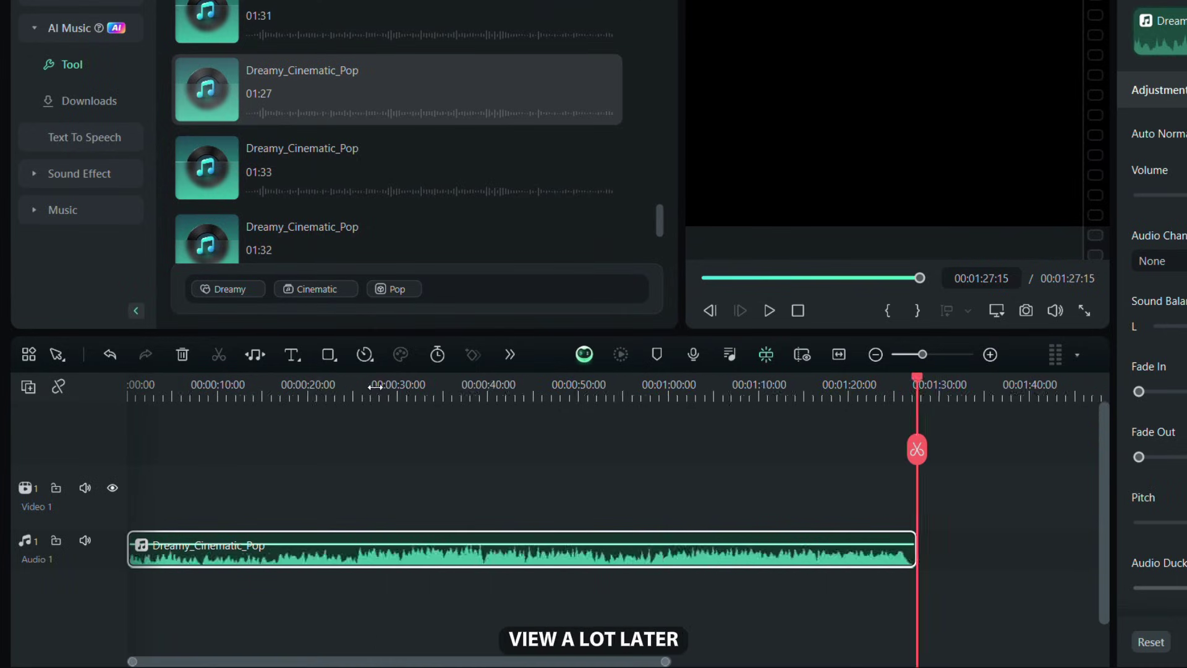
pyautogui.scroll(-1, 470, 384)
pyautogui.moveTo(376, 541); pyautogui.dragTo(431, 556)
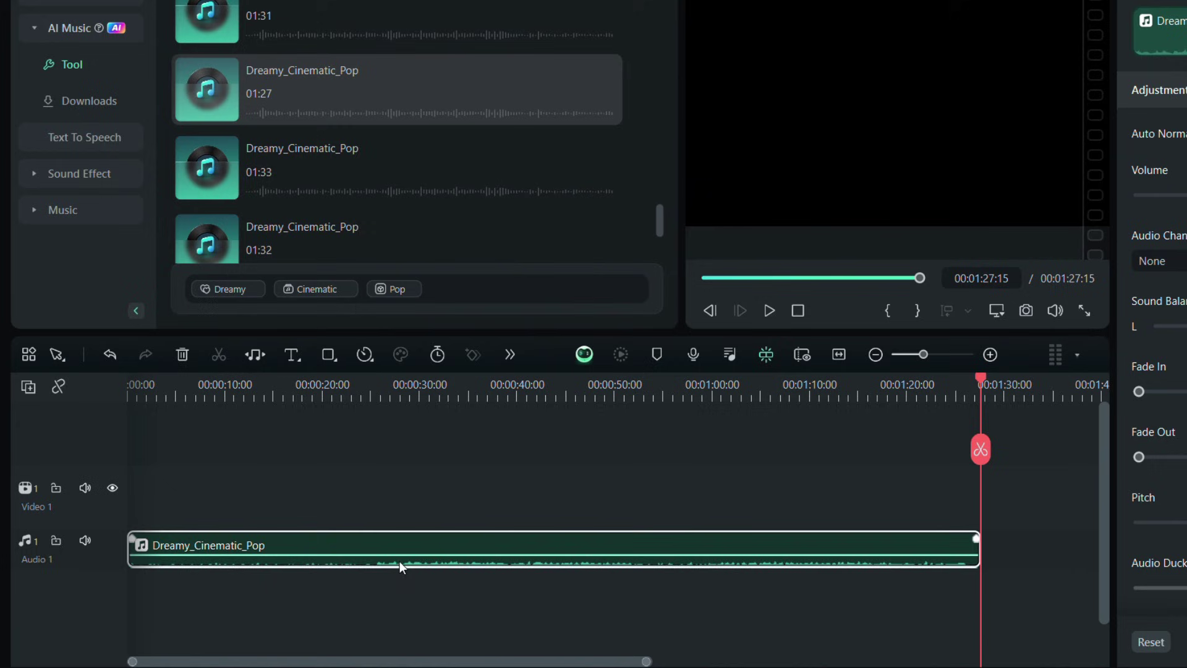
pyautogui.click(224, 390)
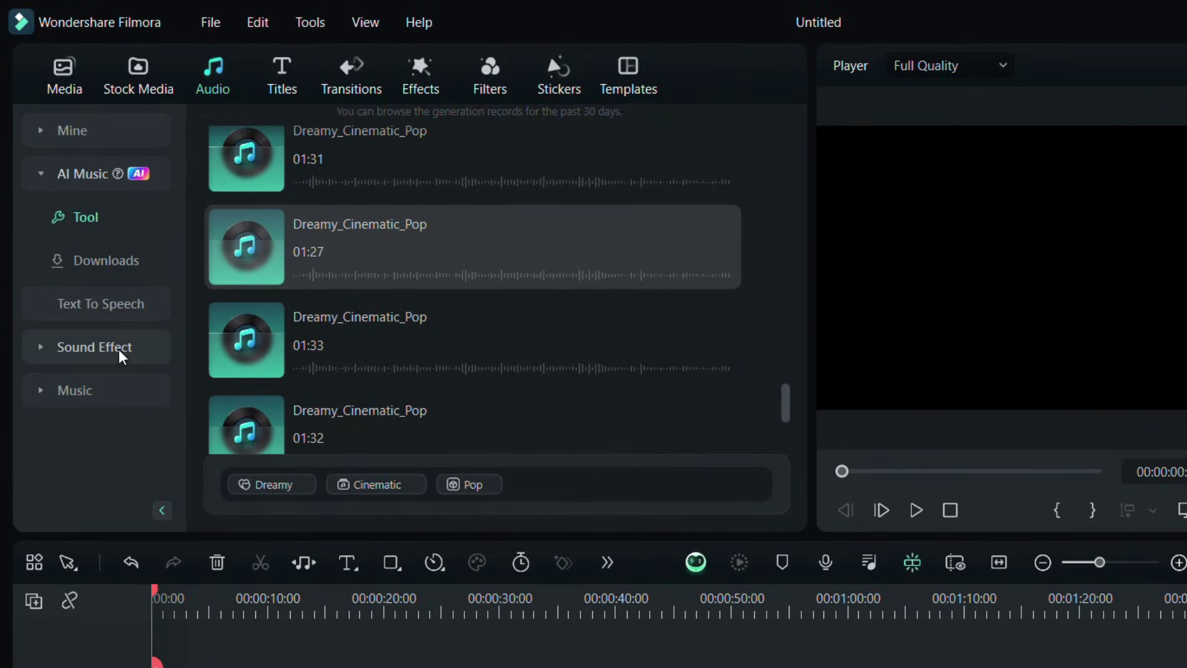
# - Find, download and add the Nature Forest Birds Chirping sound effect
pyautogui.click(119, 350)
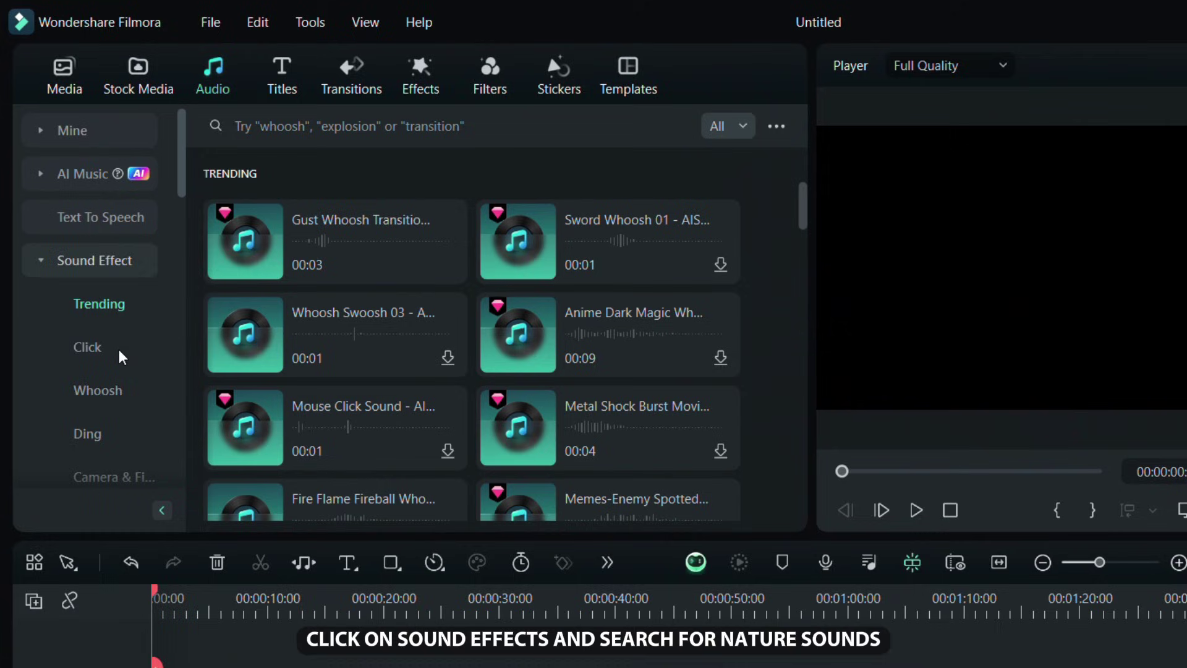
pyautogui.click(309, 125)
pyautogui.click(315, 125)
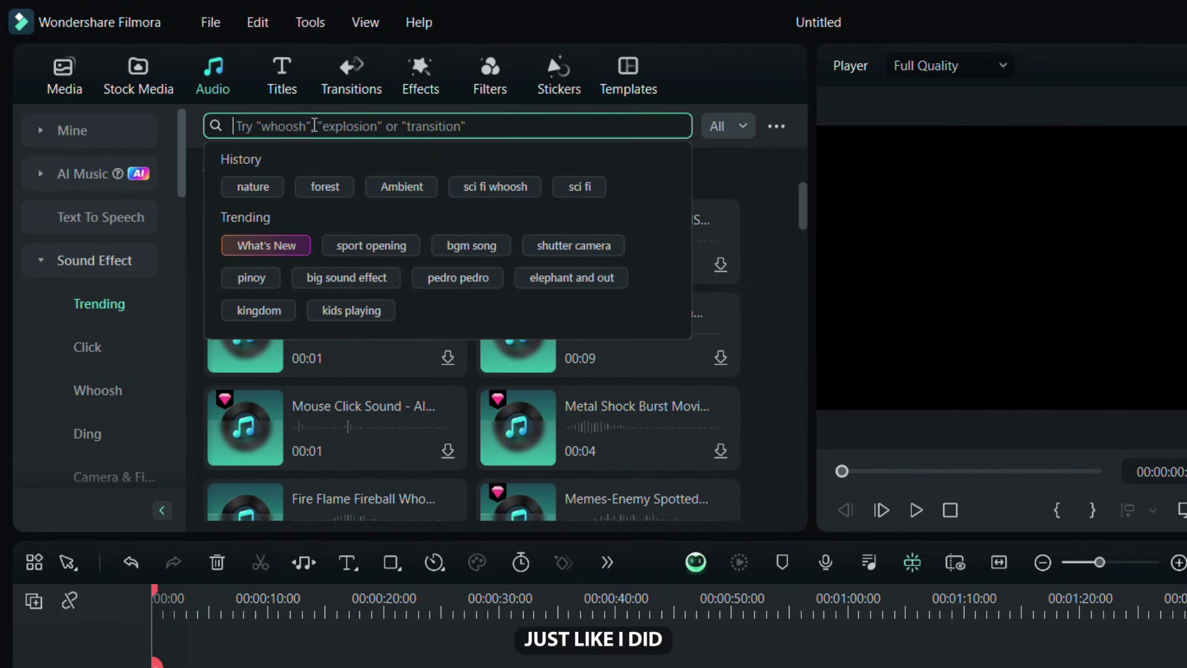
pyautogui.write('nature')
pyautogui.press('Return')
pyautogui.click(511, 389)
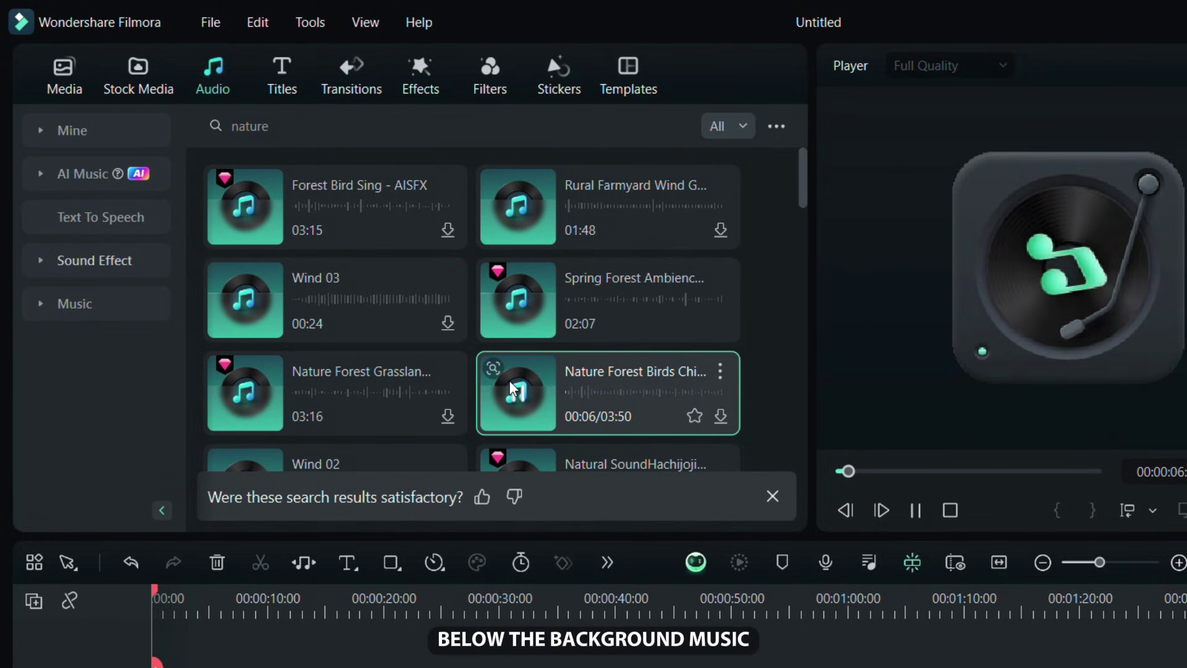
pyautogui.click(721, 416)
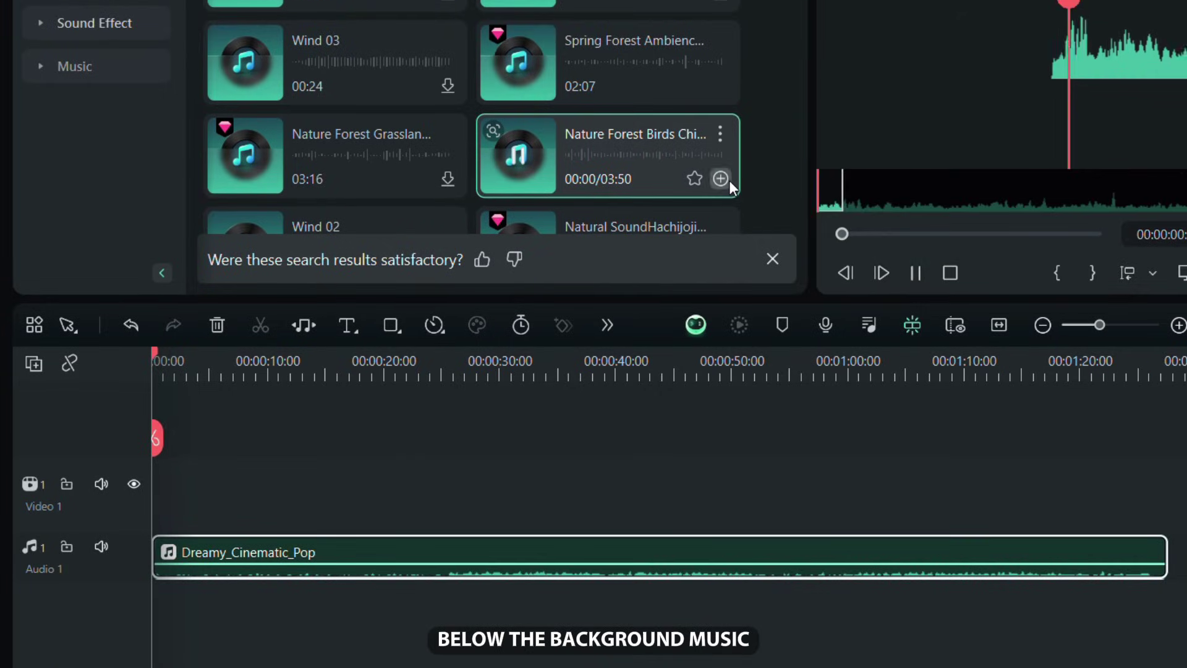
pyautogui.click(730, 180)
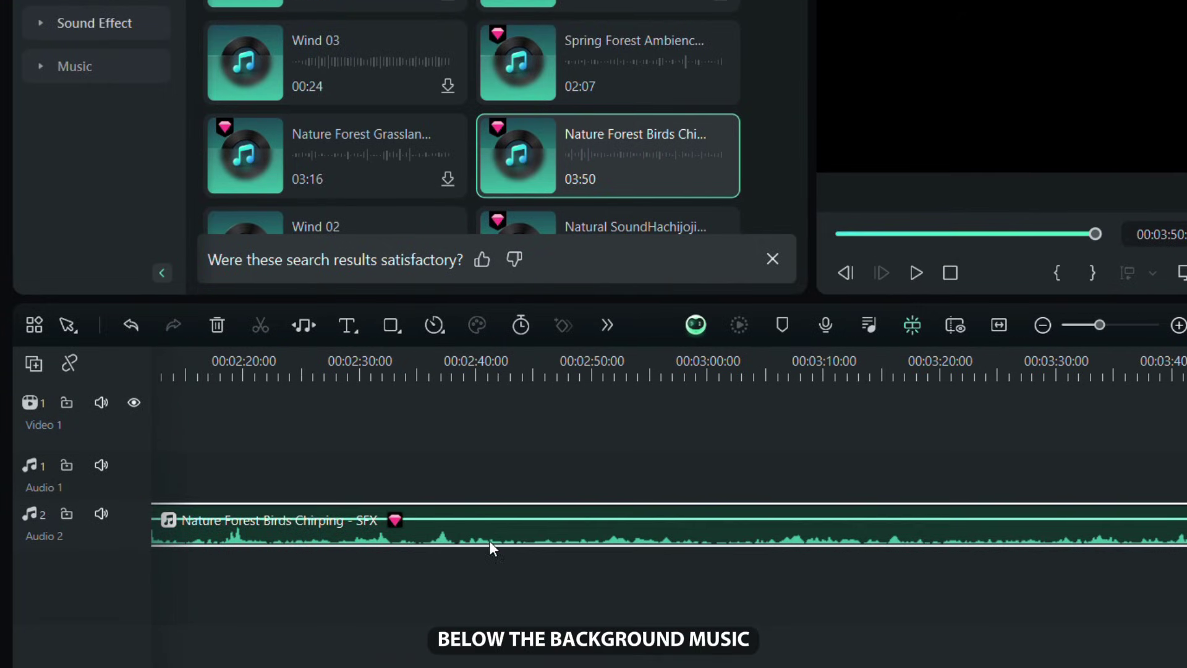
# - Move the birds clip to 00:00 on Audio 2 at about -9.94 dB, then play the mix
pyautogui.moveTo(489, 529)
pyautogui.mouseDown()
pyautogui.moveTo(82, 538)
pyautogui.moveTo(243, 604)
pyautogui.mouseUp()
pyautogui.moveTo(325, 586); pyautogui.dragTo(330, 591)
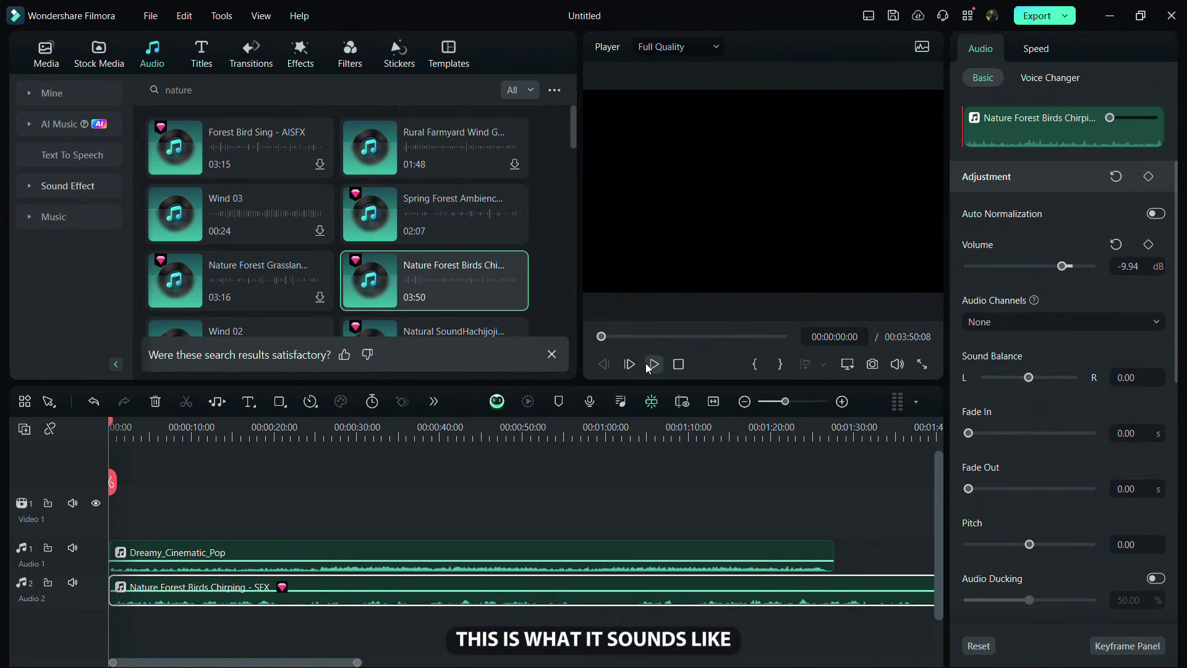
pyautogui.click(652, 363)
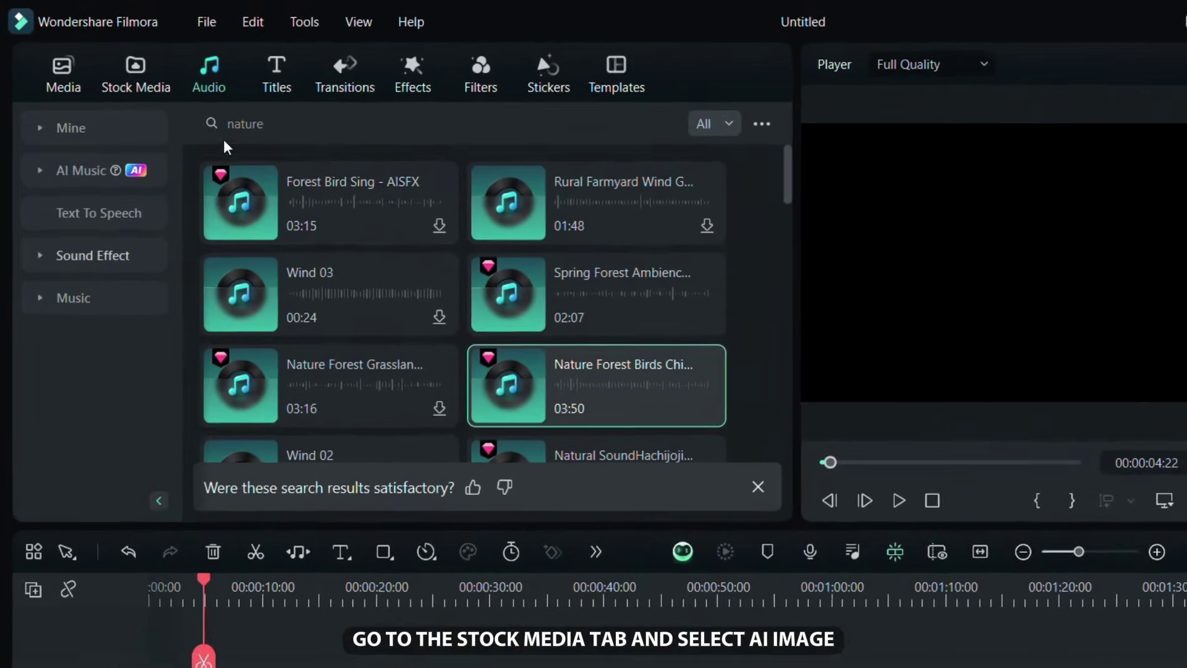
# - Generate 16:9 ACG-style 'anime clouds' images with AI Image
pyautogui.click(130, 90)
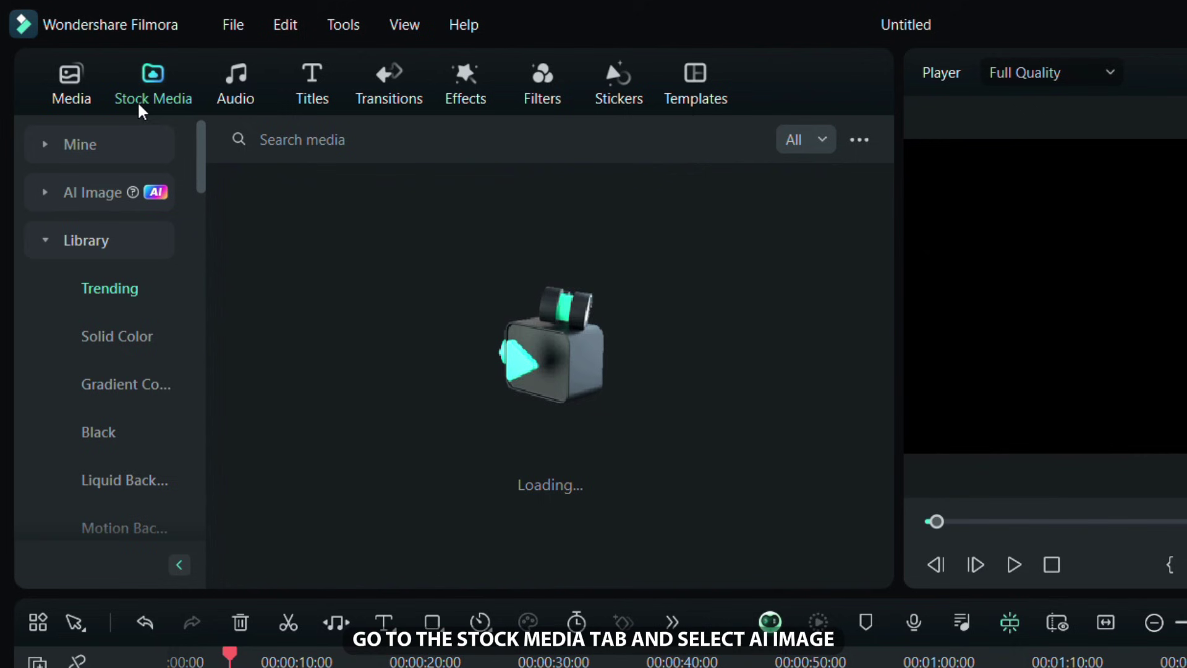
pyautogui.click(94, 198)
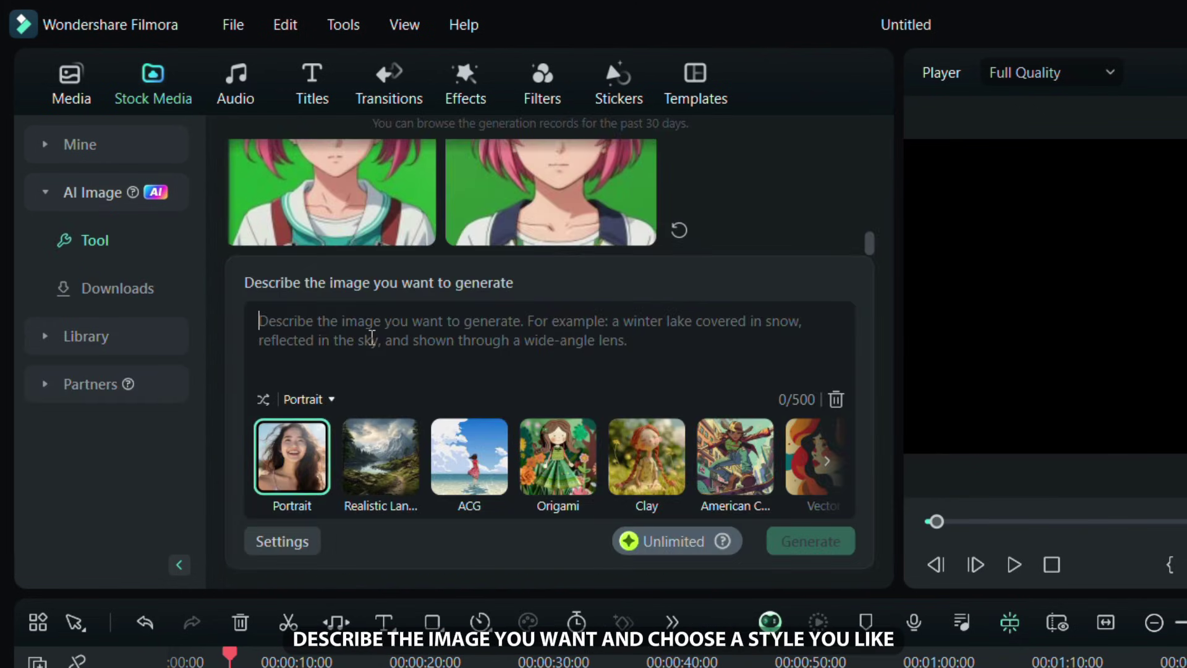
pyautogui.write('anime clouds')
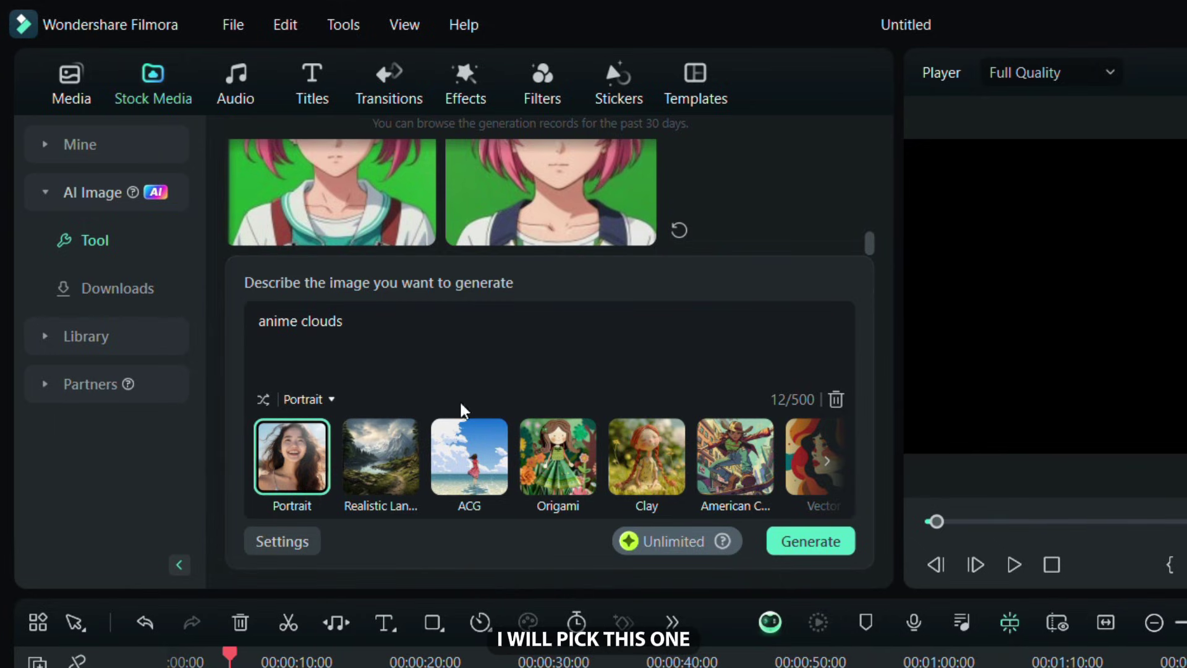
pyautogui.click(488, 456)
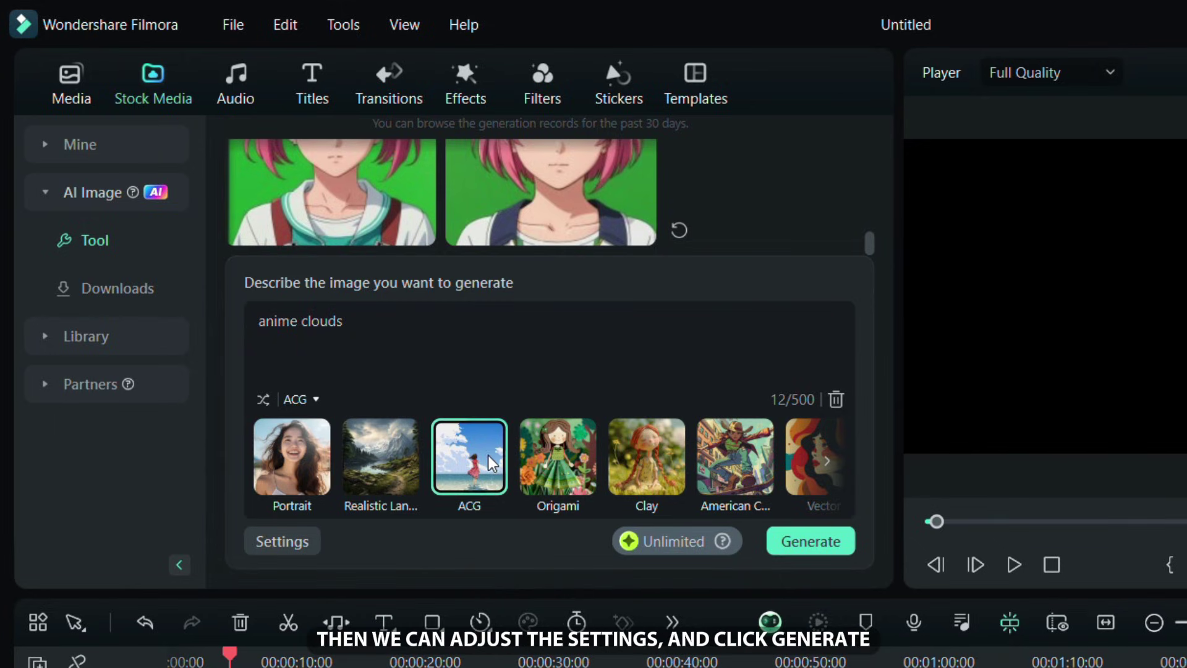
pyautogui.click(298, 540)
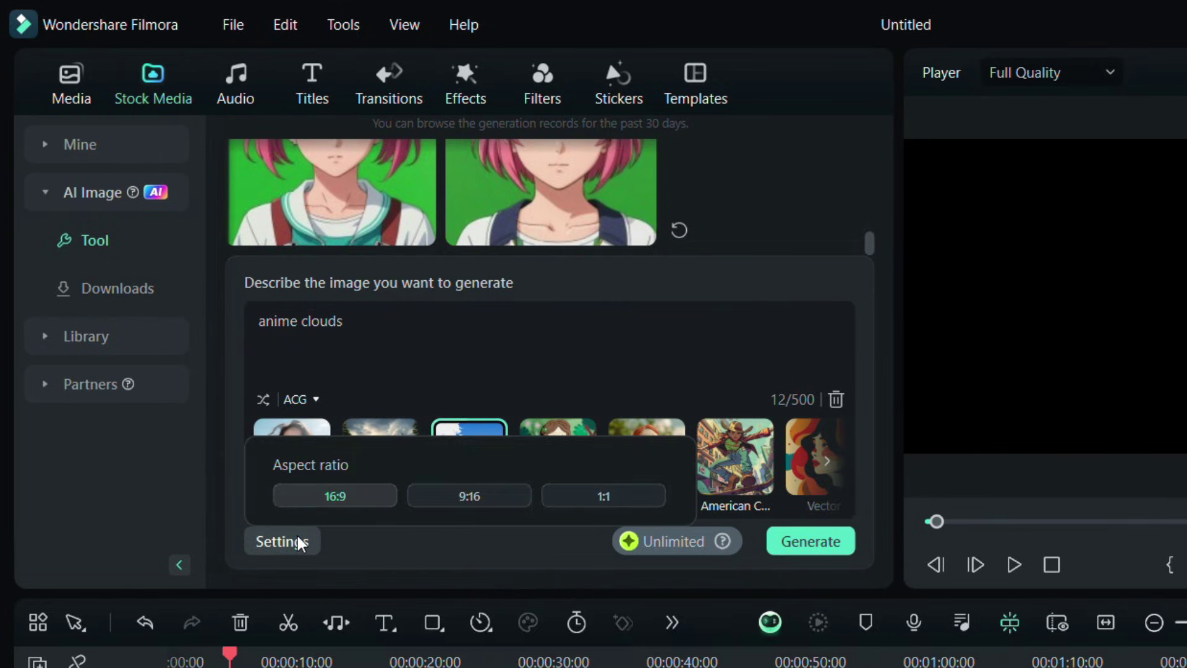
pyautogui.click(330, 498)
pyautogui.click(811, 543)
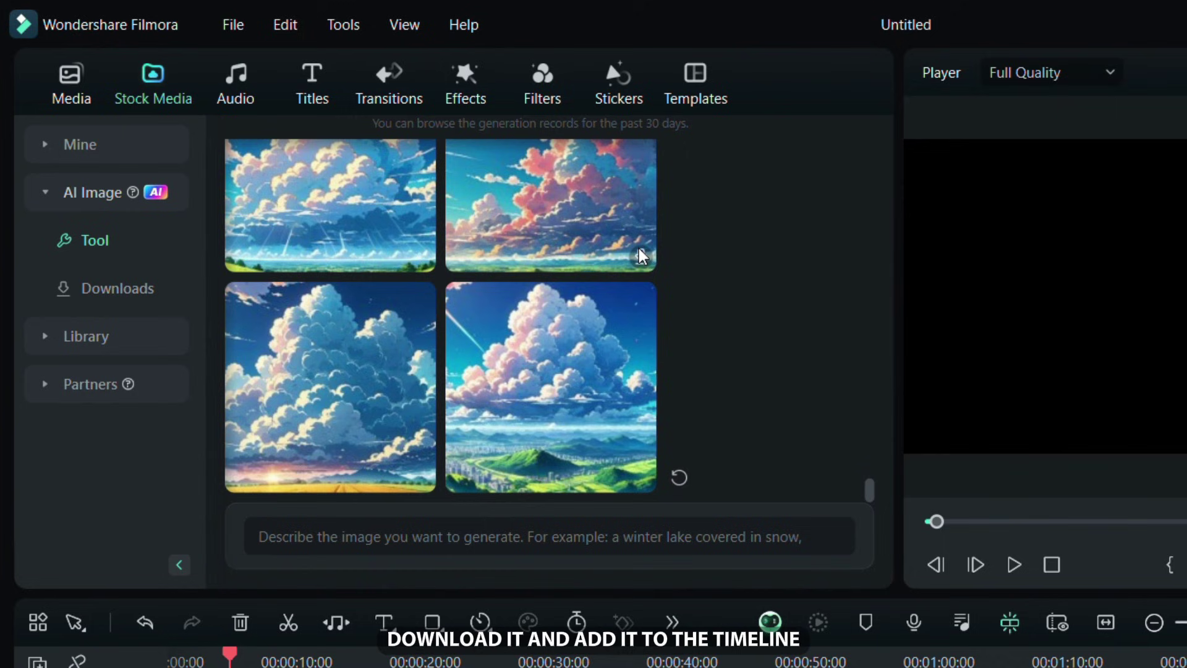
pyautogui.scroll(3, 639, 250)
pyautogui.scroll(-2, 636, 265)
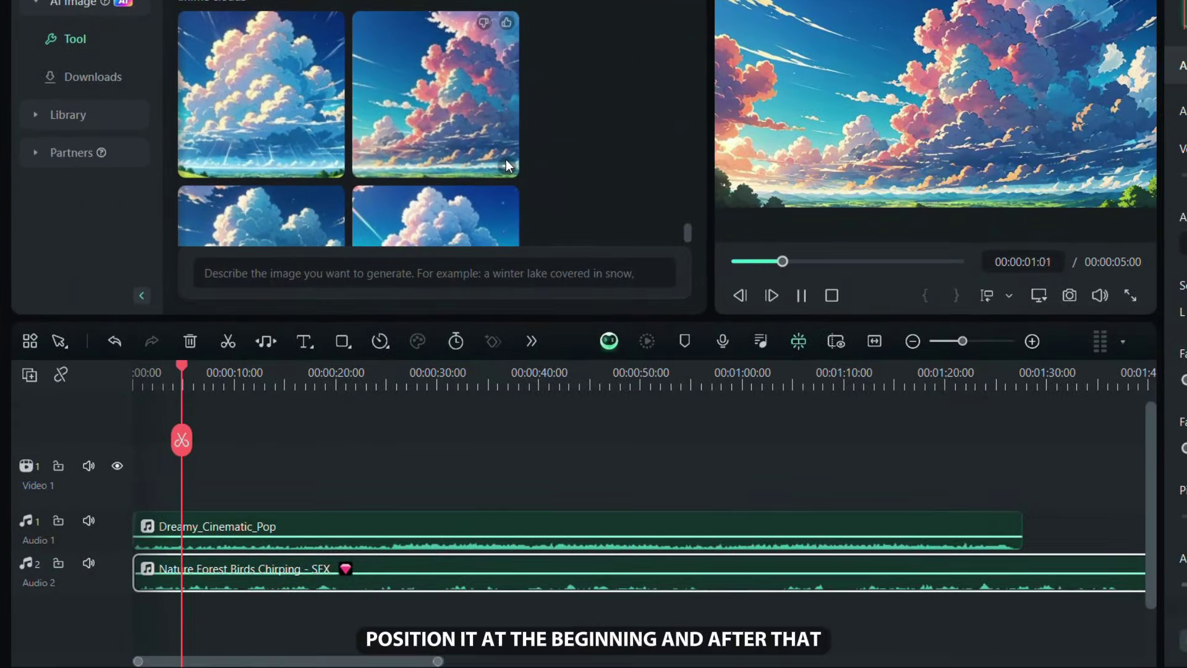
# - Place the pink-cloud image at 00:00 and apply the legacy Fade Zoom Out preset motion
pyautogui.click(505, 164)
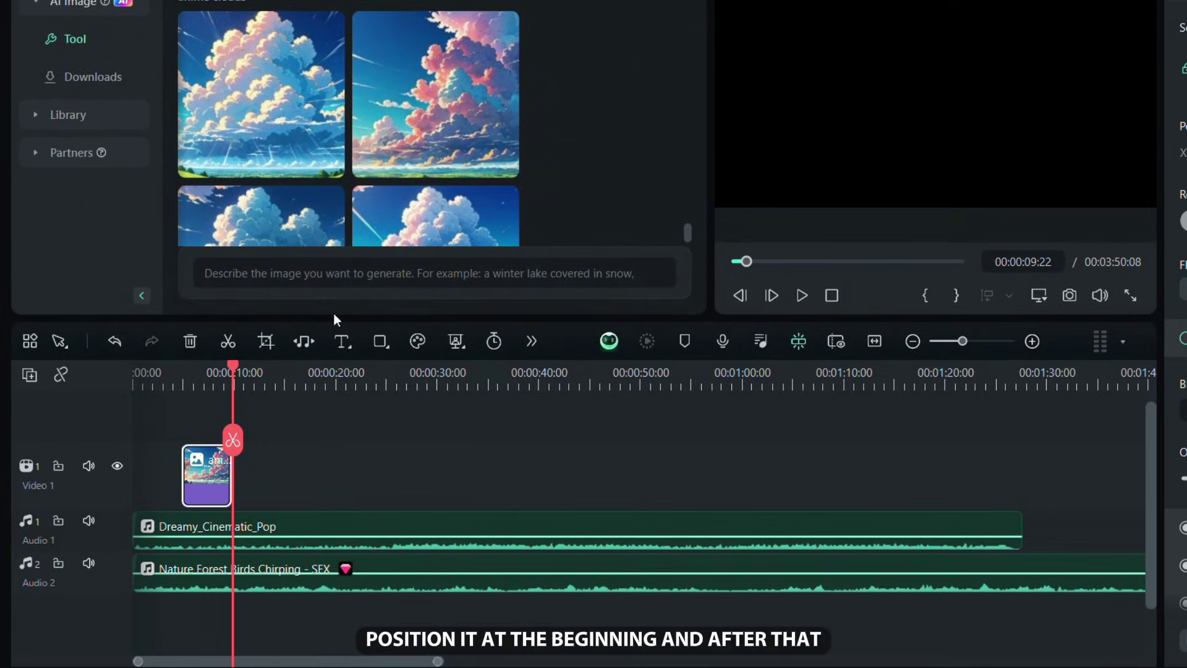
pyautogui.moveTo(206, 463); pyautogui.dragTo(143, 446)
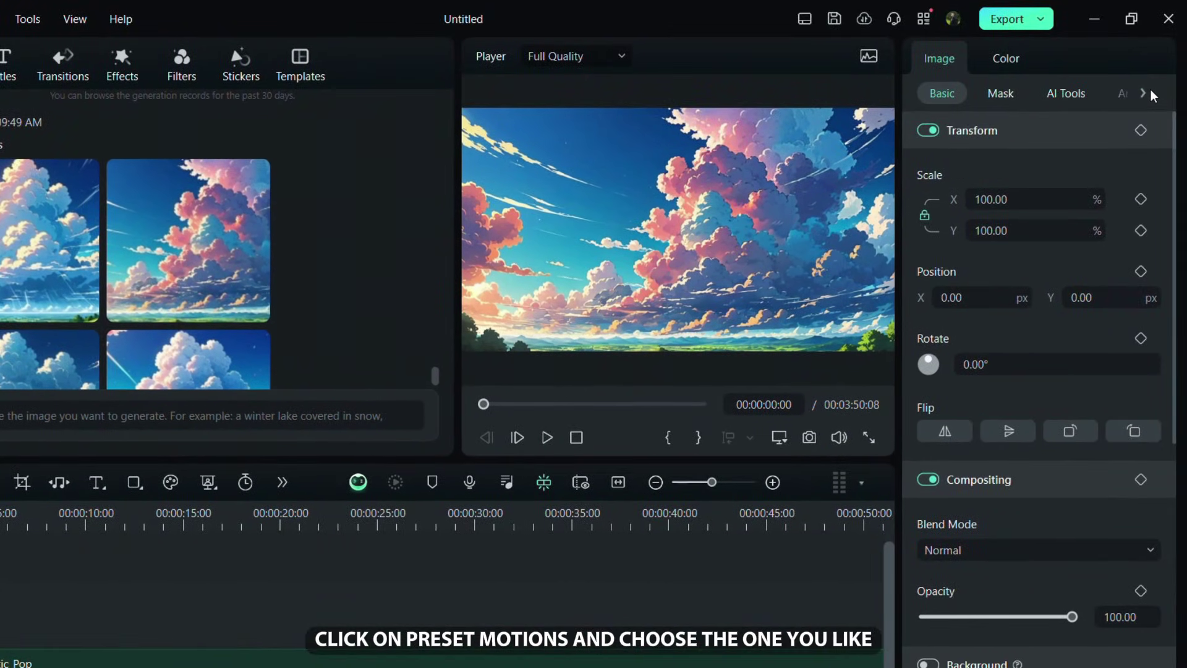
pyautogui.click(1085, 98)
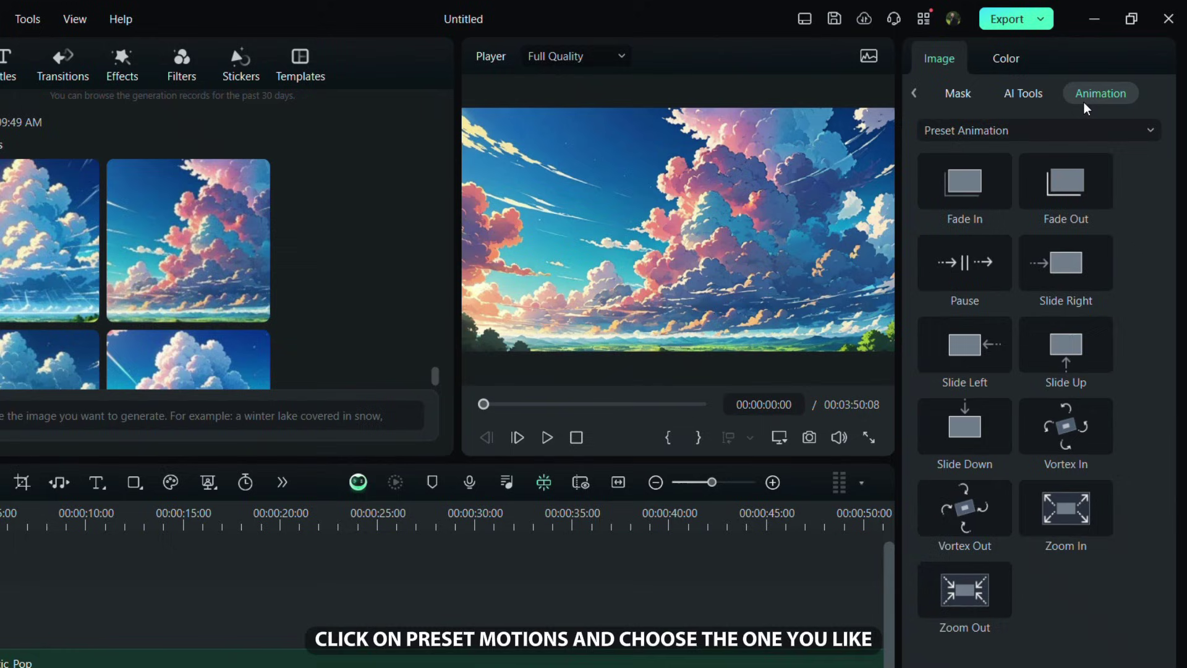
pyautogui.click(1076, 130)
pyautogui.click(1041, 196)
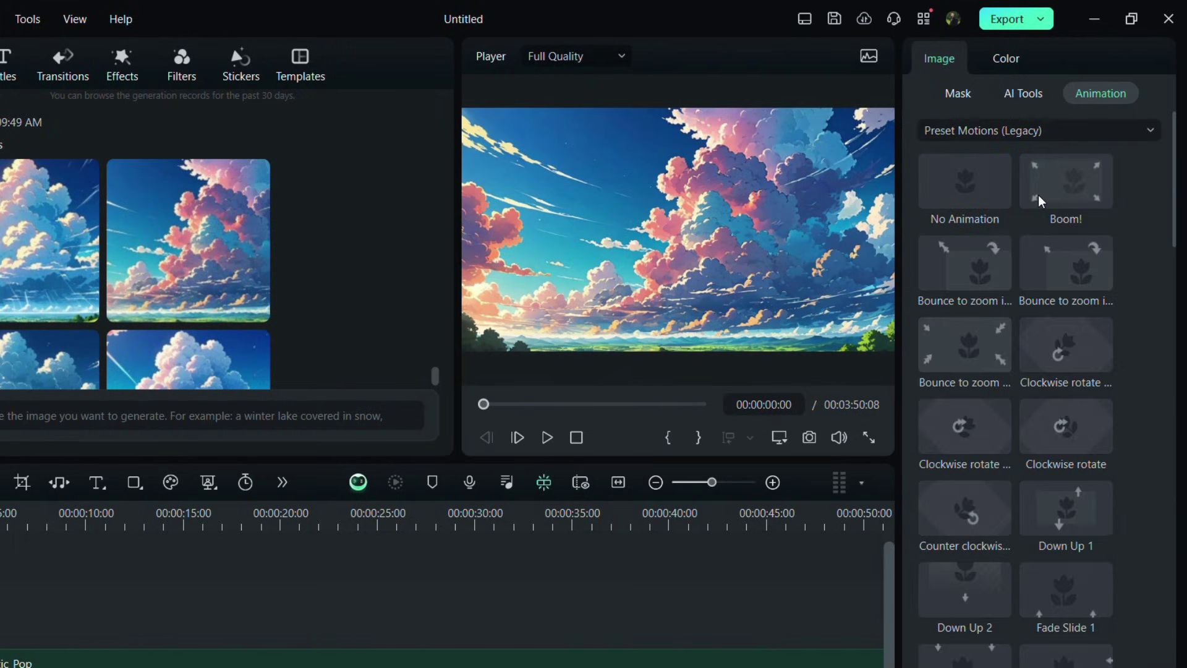
pyautogui.scroll(-3, 1064, 338)
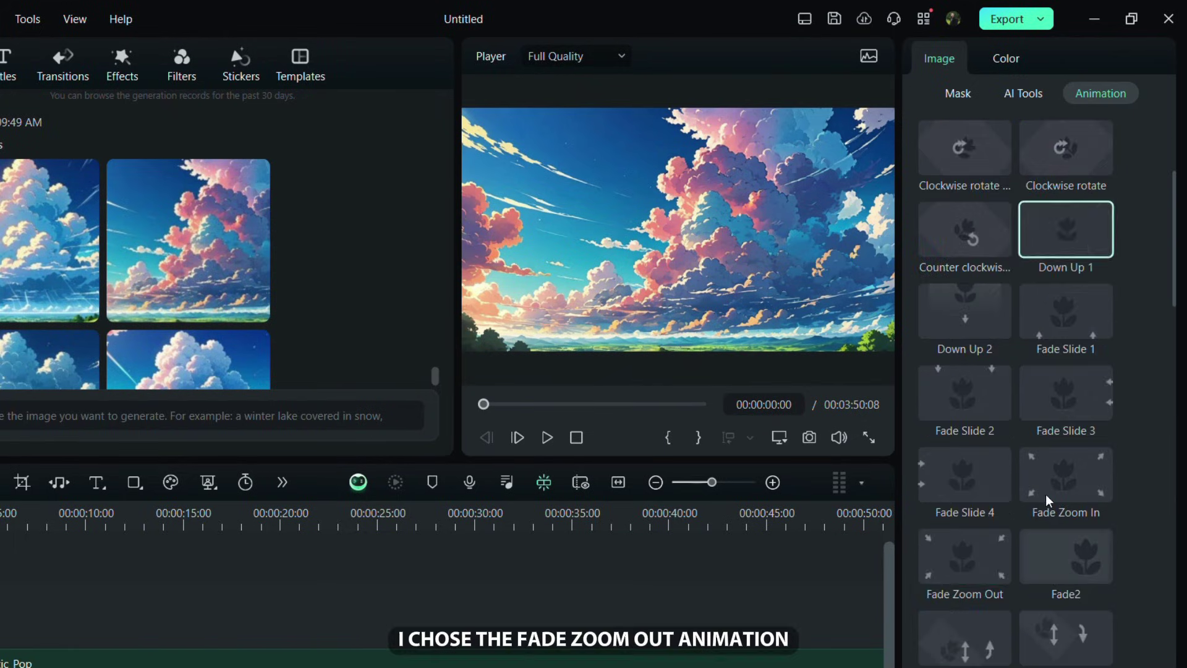
pyautogui.click(950, 575)
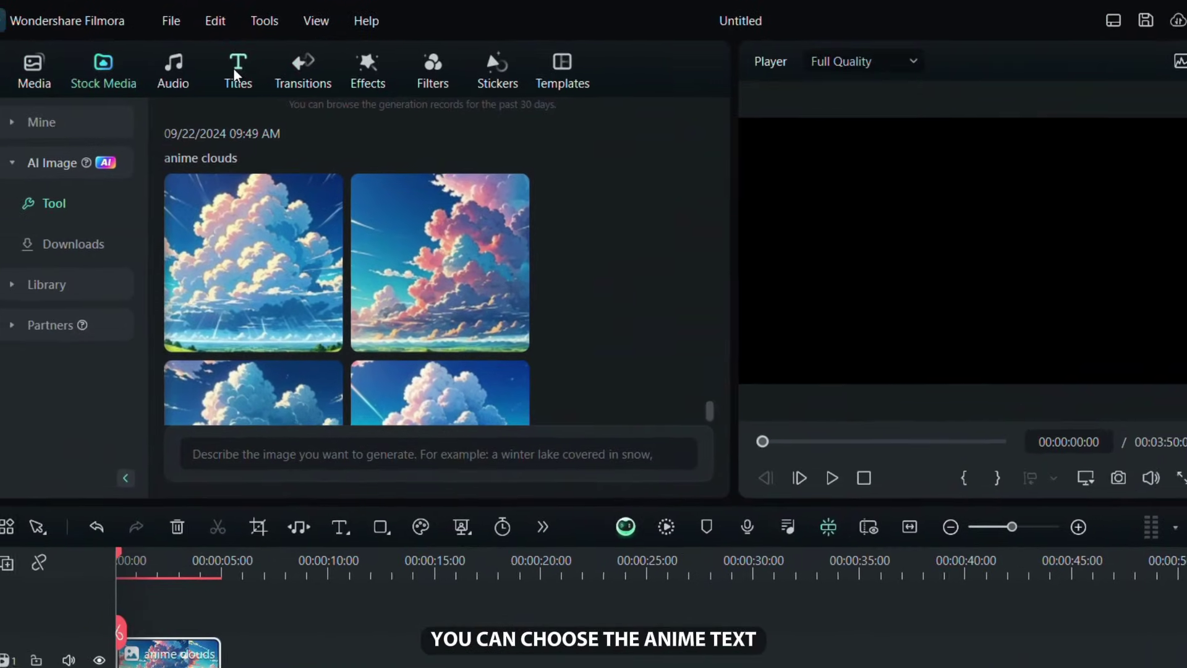
# - Search Titles for 'Anime' and place Anime Title 1 above the cloud image
pyautogui.click(263, 69)
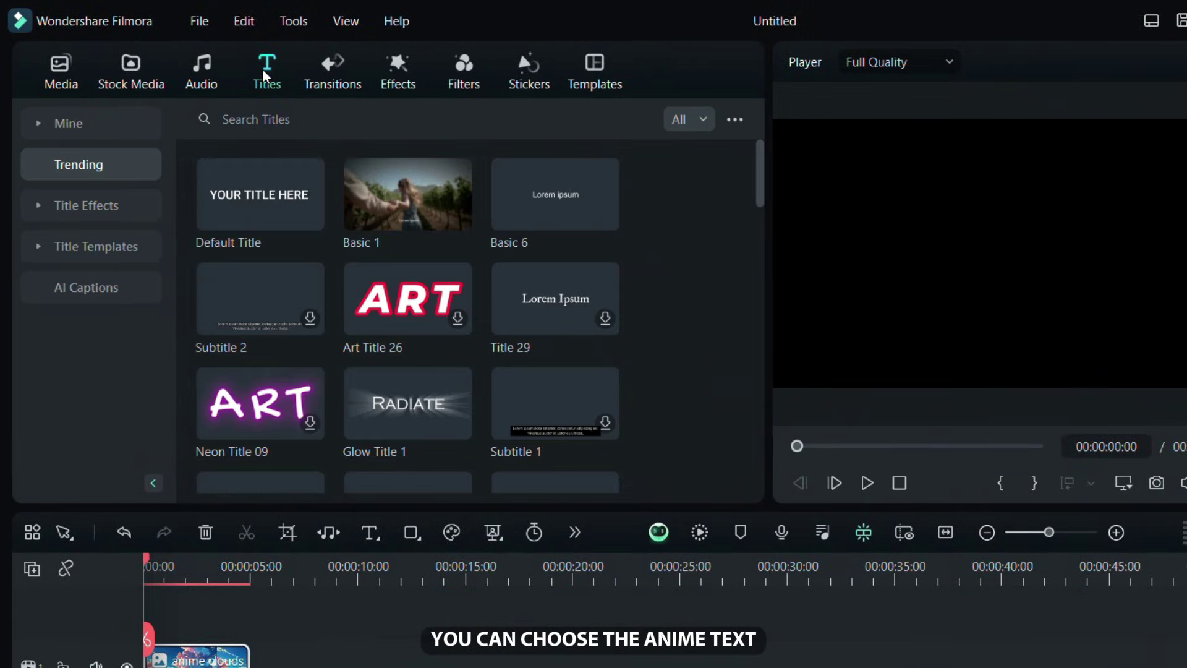
pyautogui.click(293, 119)
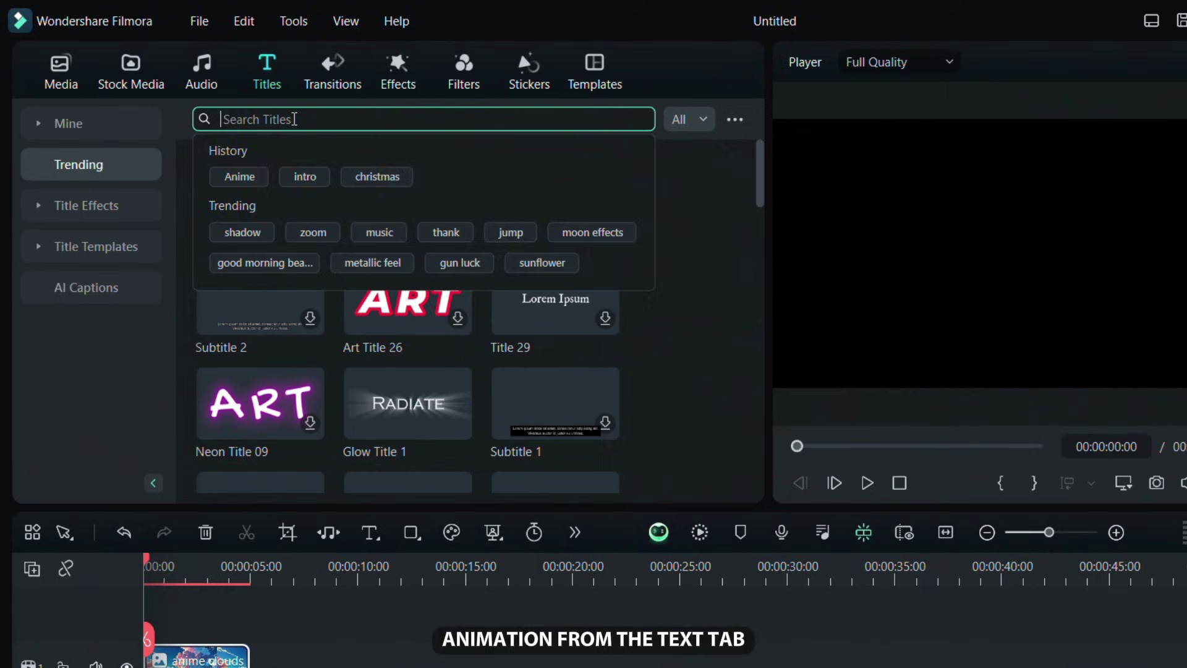
pyautogui.write('Anime')
pyautogui.press('Return')
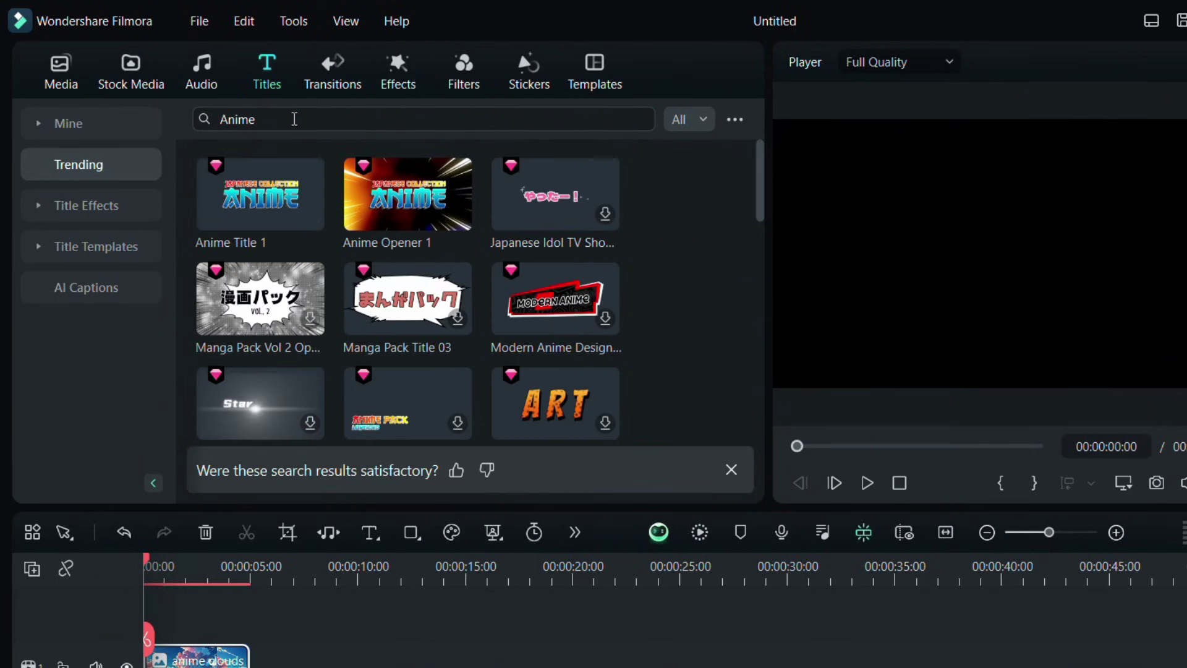
pyautogui.moveTo(260, 194)
pyautogui.moveTo(267, 191); pyautogui.dragTo(154, 456)
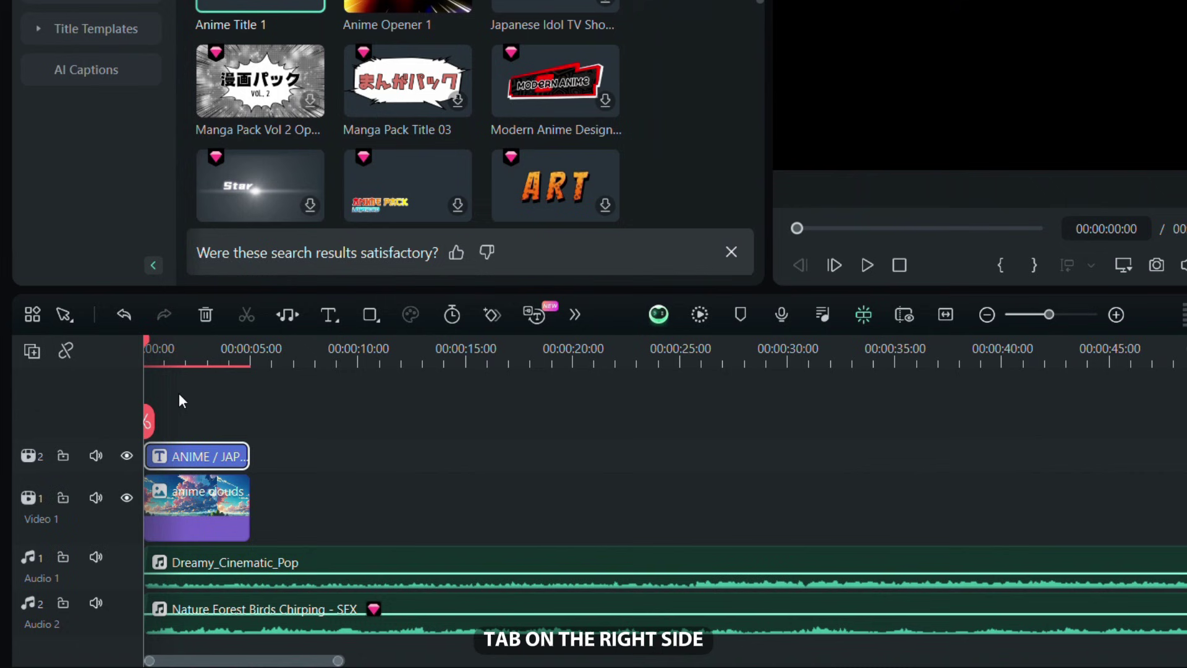
pyautogui.click(173, 393)
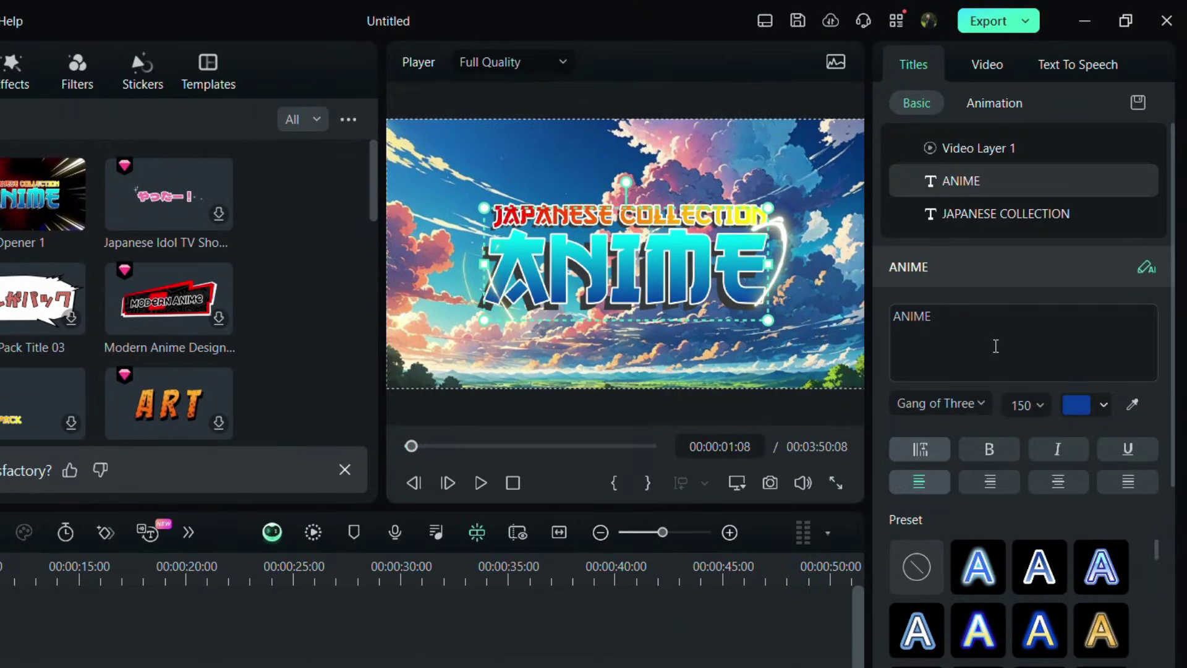
# - Replace the title text ANIME with CLOUDS and JAPANESE COLLECTION with EPISODE 1
pyautogui.click(996, 346)
pyautogui.hotkey('ctrl', 'a')
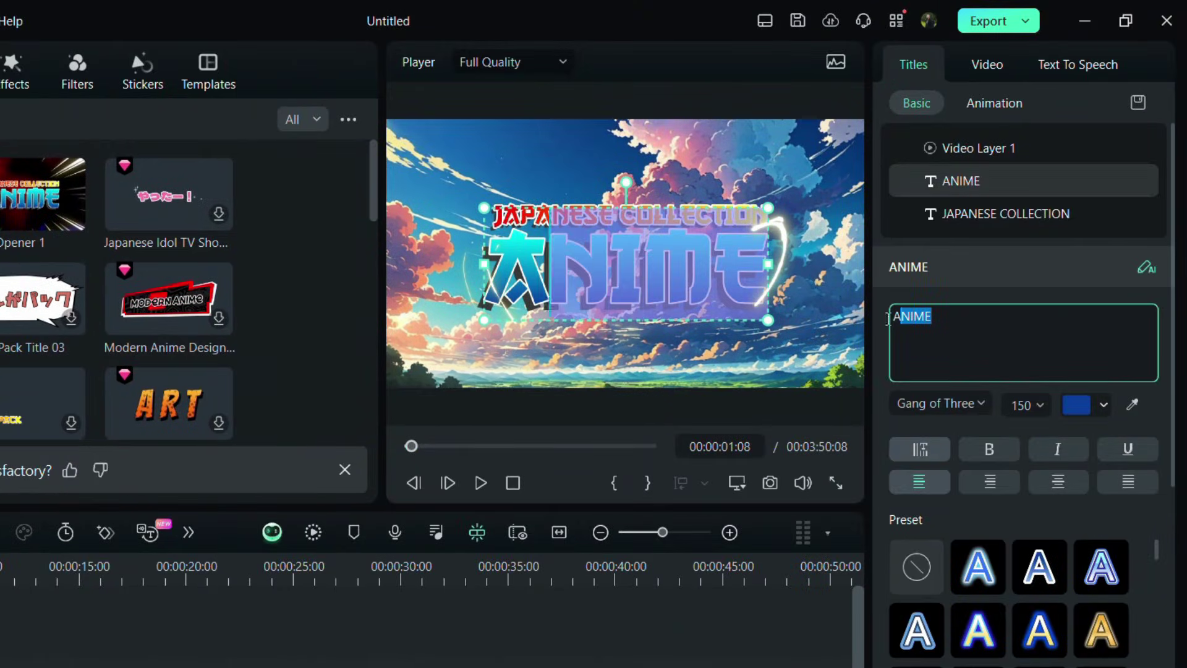
pyautogui.write('CLOUDS')
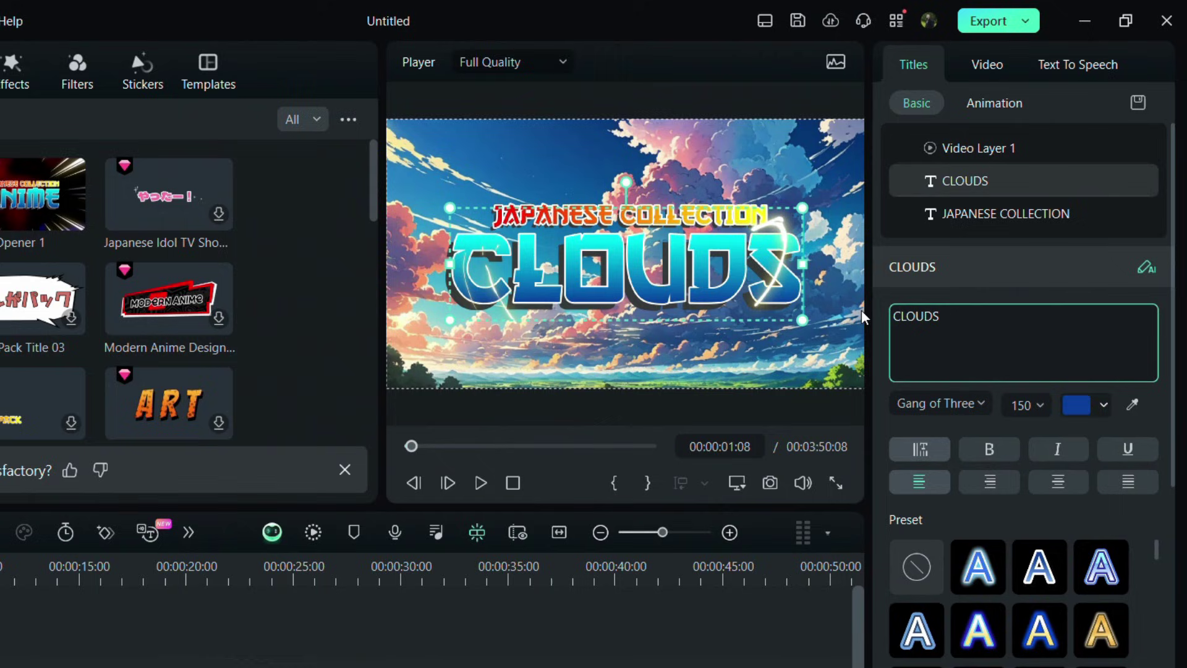
pyautogui.click(961, 220)
pyautogui.click(1052, 331)
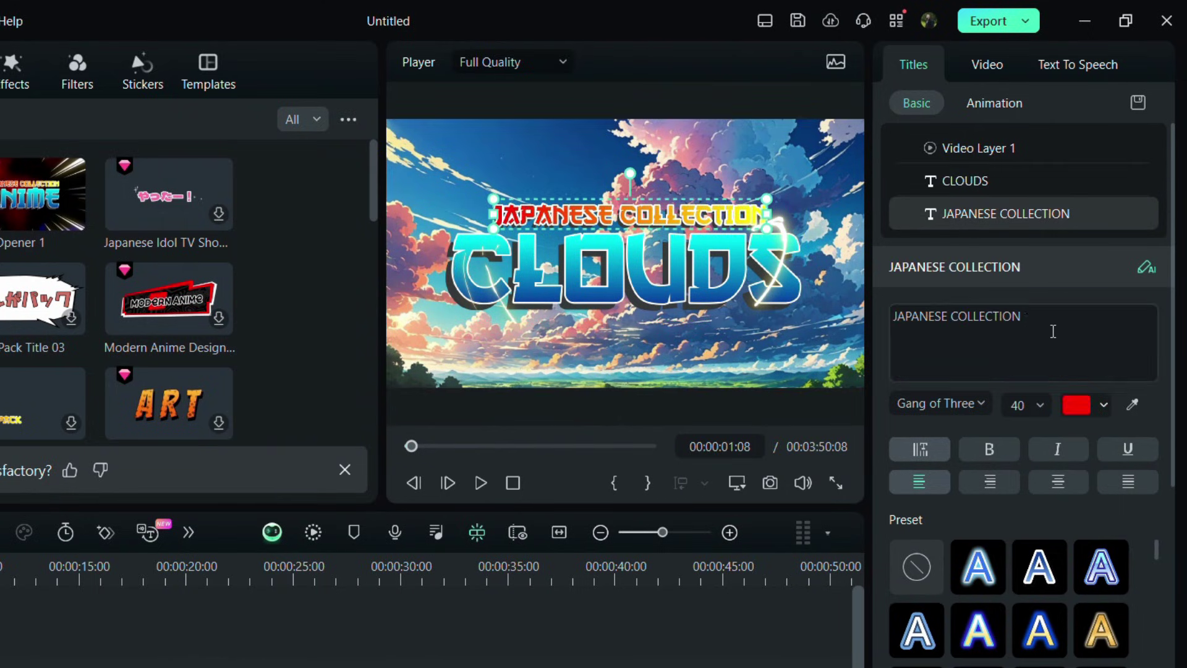
pyautogui.hotkey('ctrl', 'a')
pyautogui.write('EPISODE')
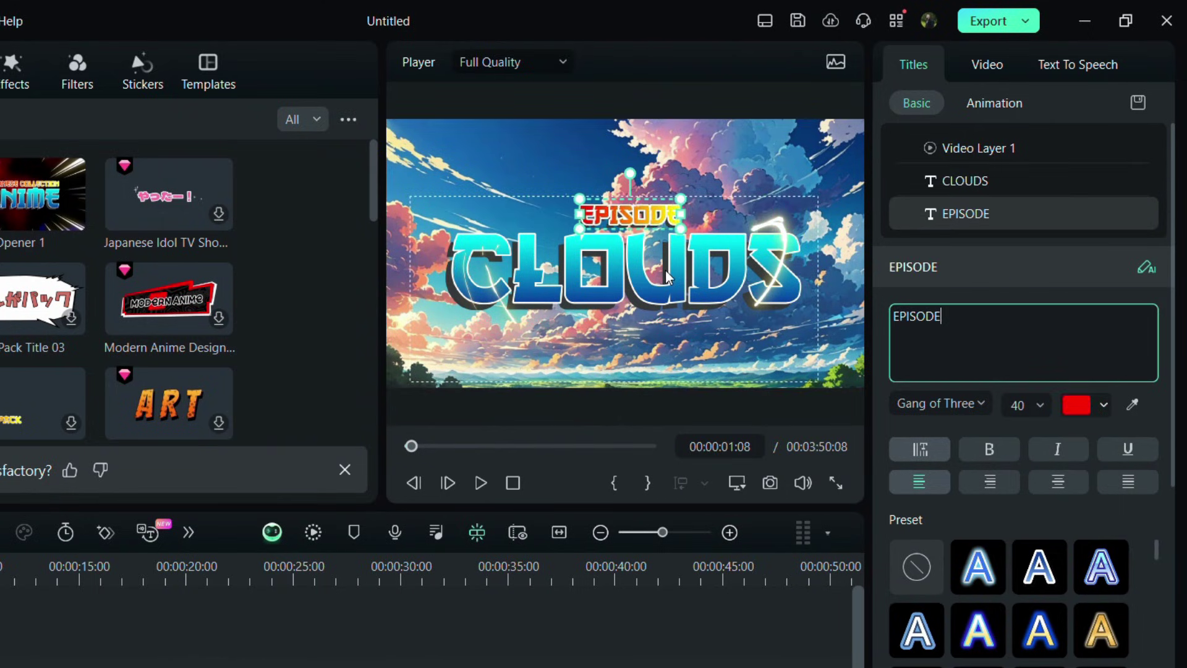
pyautogui.write(' 1')
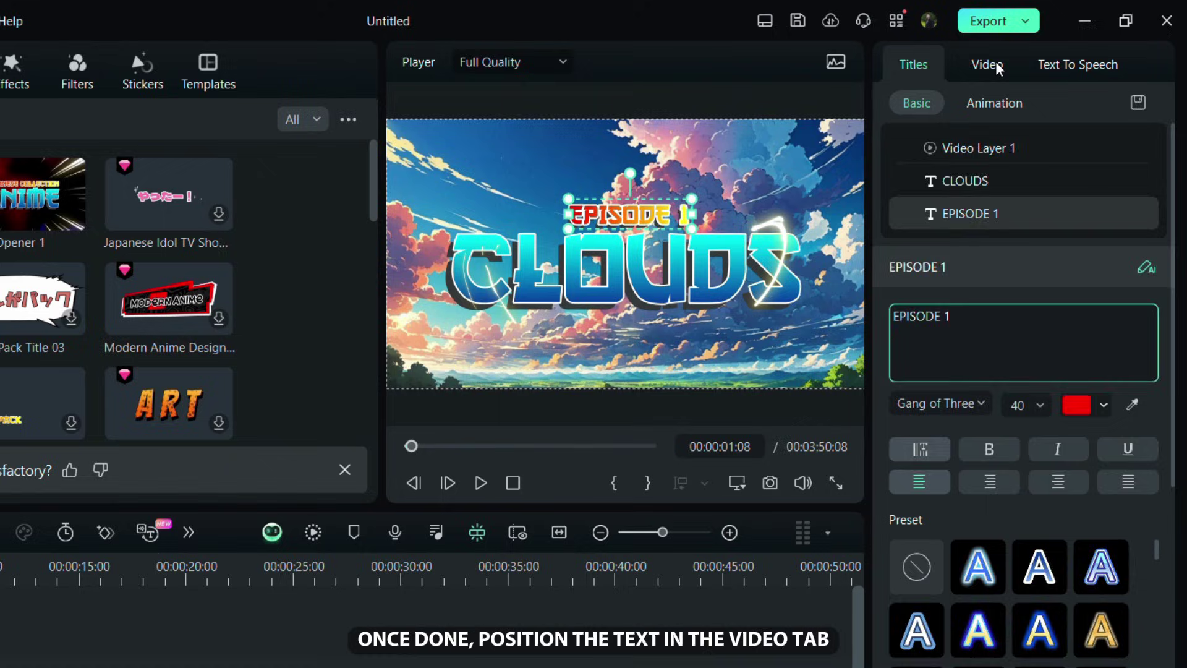
# - Set the title's Scale to about 60% and play back the intro
pyautogui.click(996, 61)
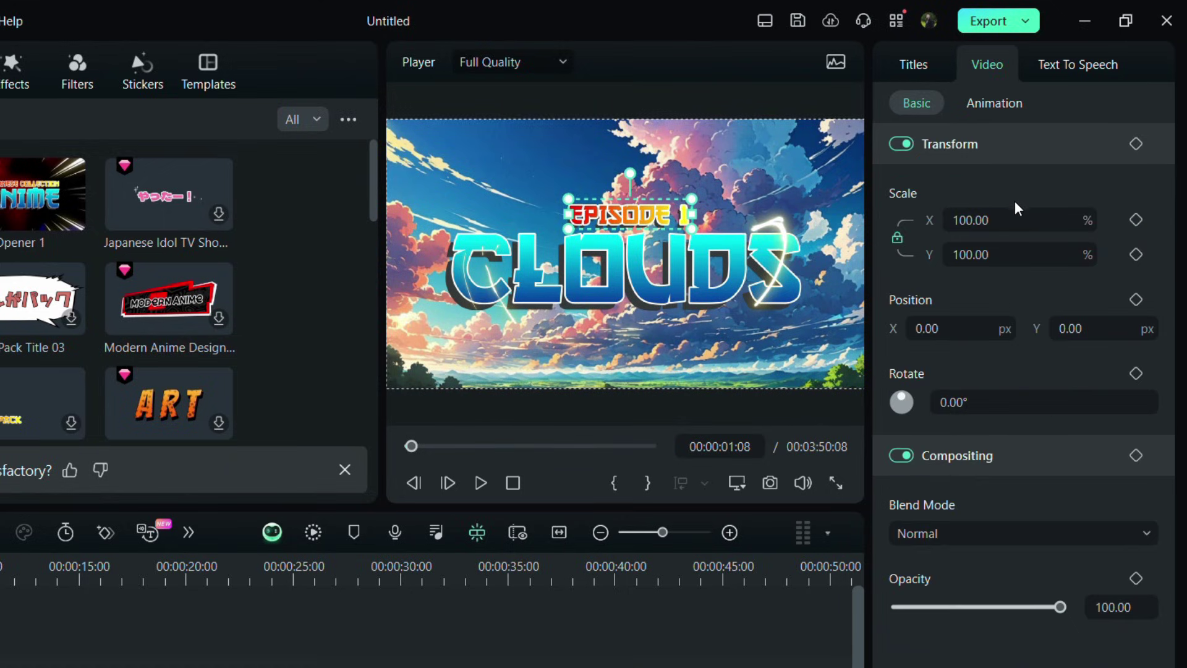
pyautogui.moveTo(1013, 216); pyautogui.dragTo(975, 216)
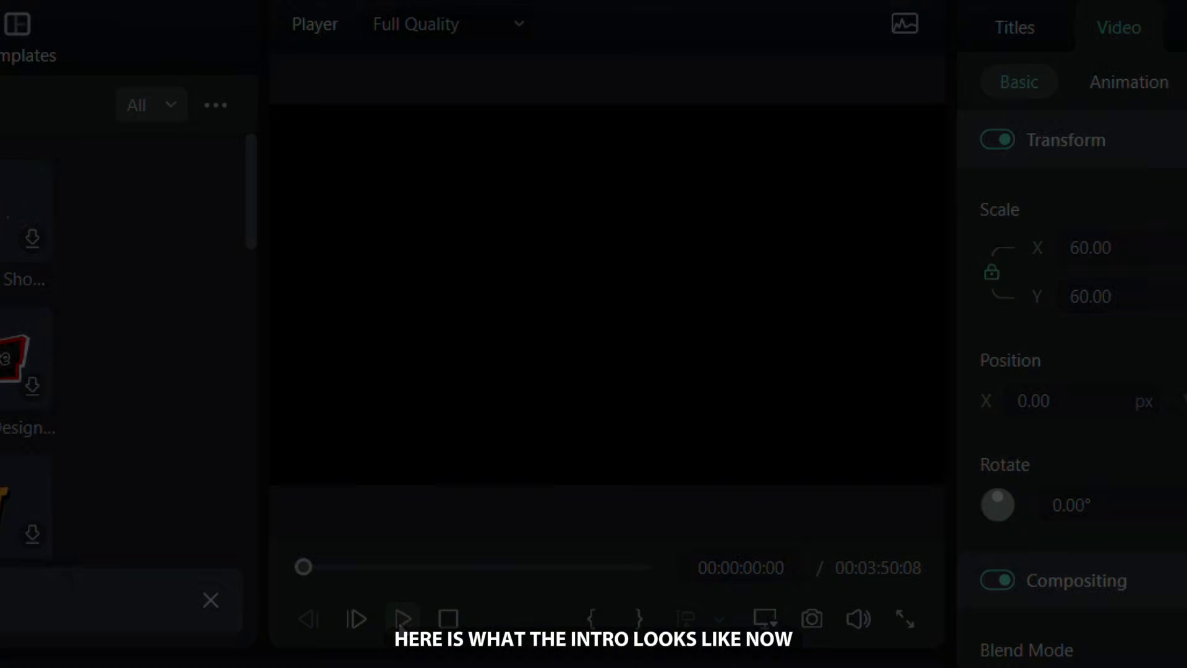
pyautogui.click(481, 483)
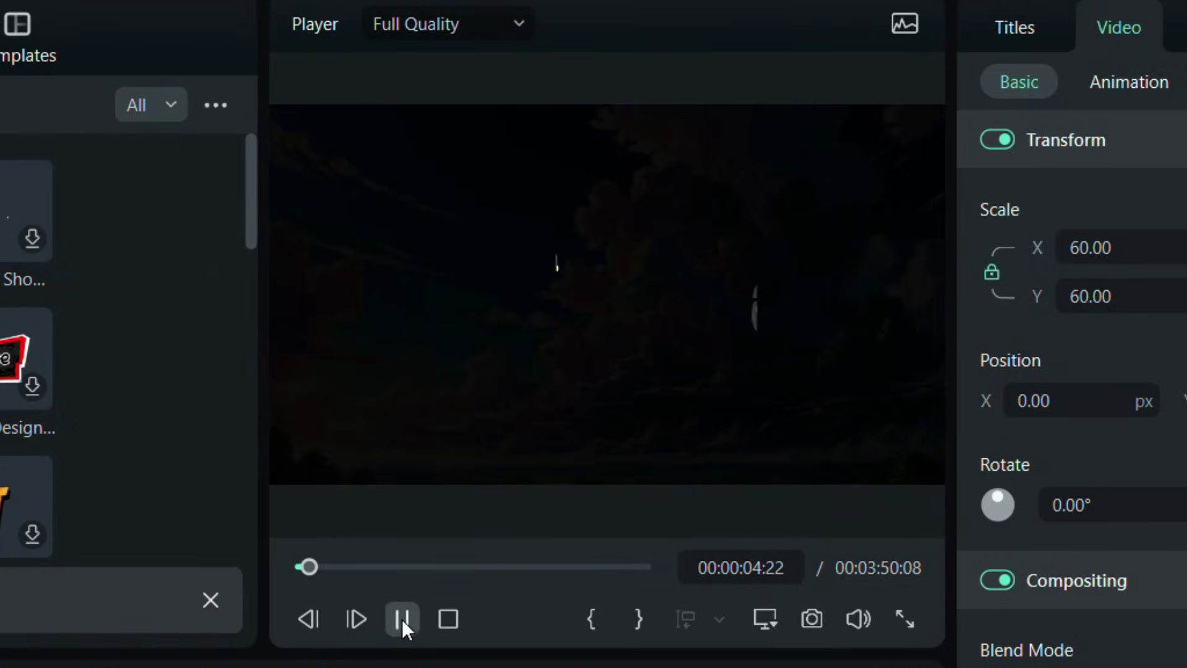
# - Generate cloud backgrounds from a prompt and place the lower-left image after the first clip
pyautogui.click(401, 618)
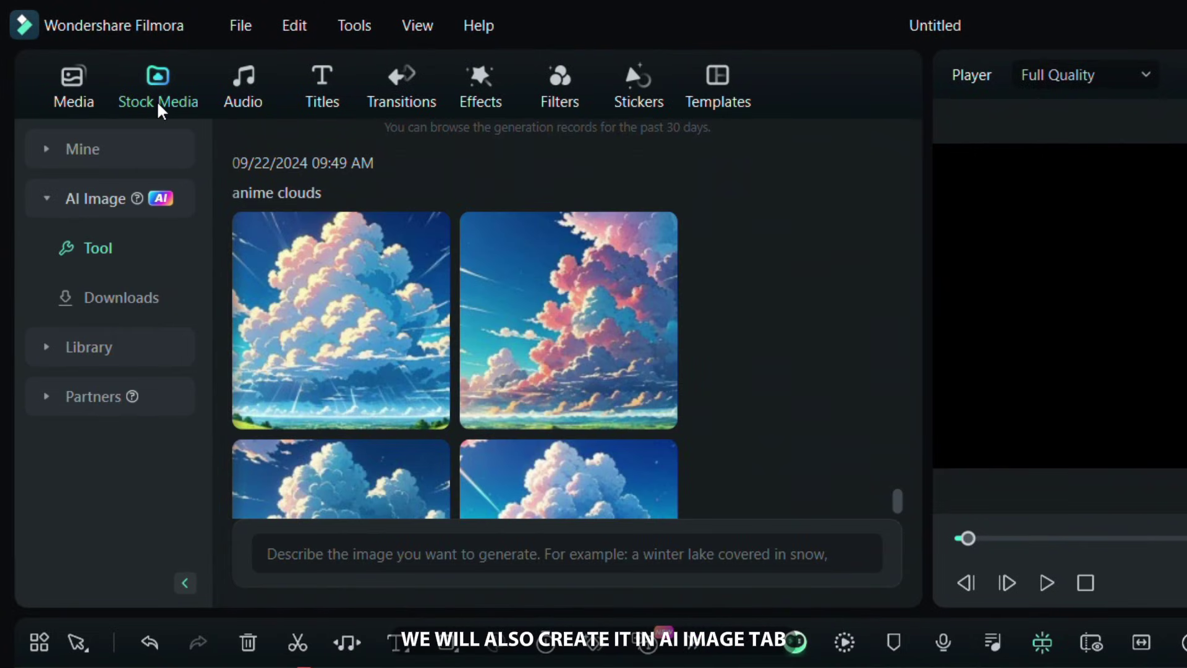
pyautogui.scroll(-3, 436, 397)
pyautogui.scroll(-1, 666, 454)
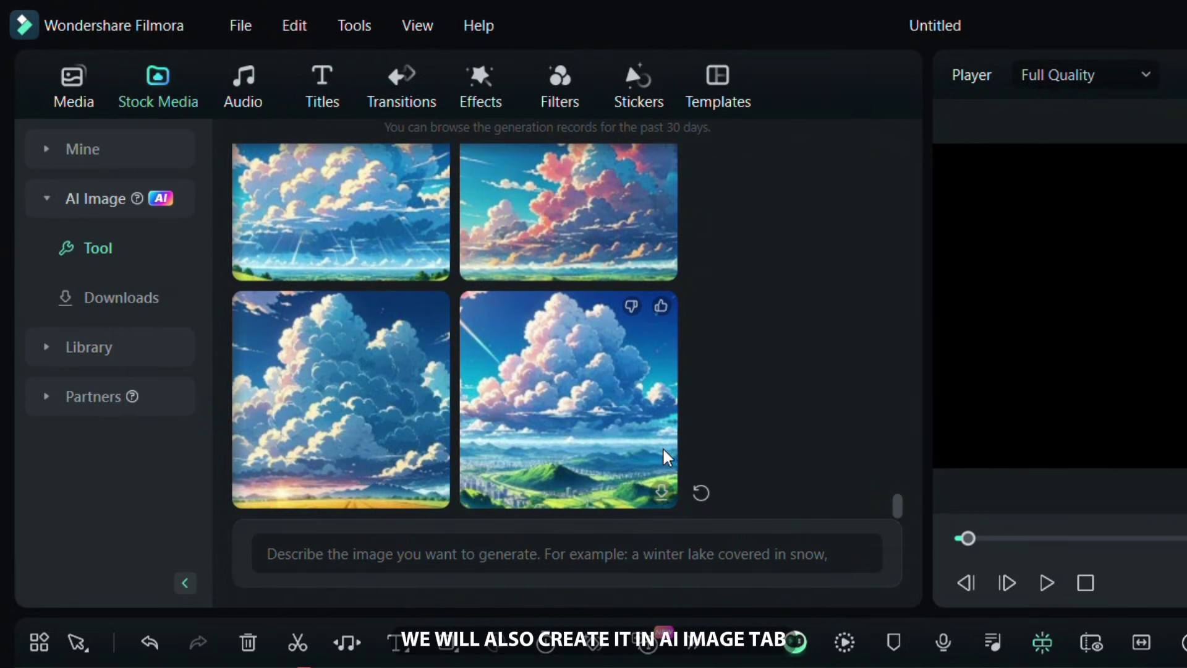
pyautogui.click(630, 554)
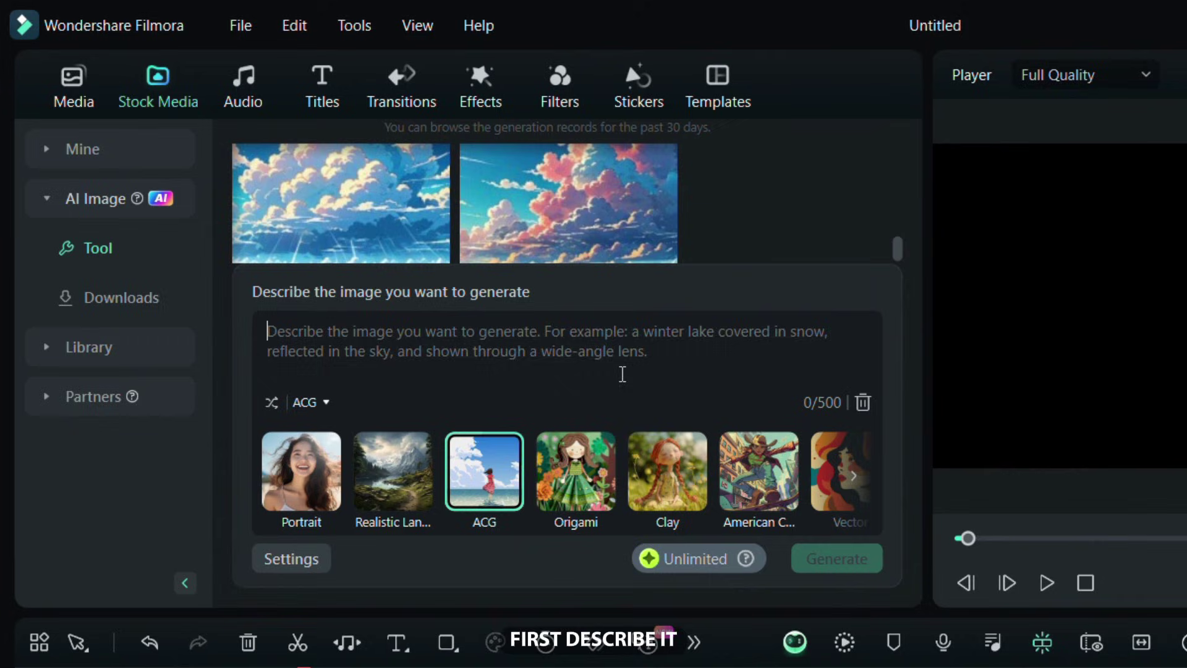
pyautogui.write('Anime background full og brautiful clouds')
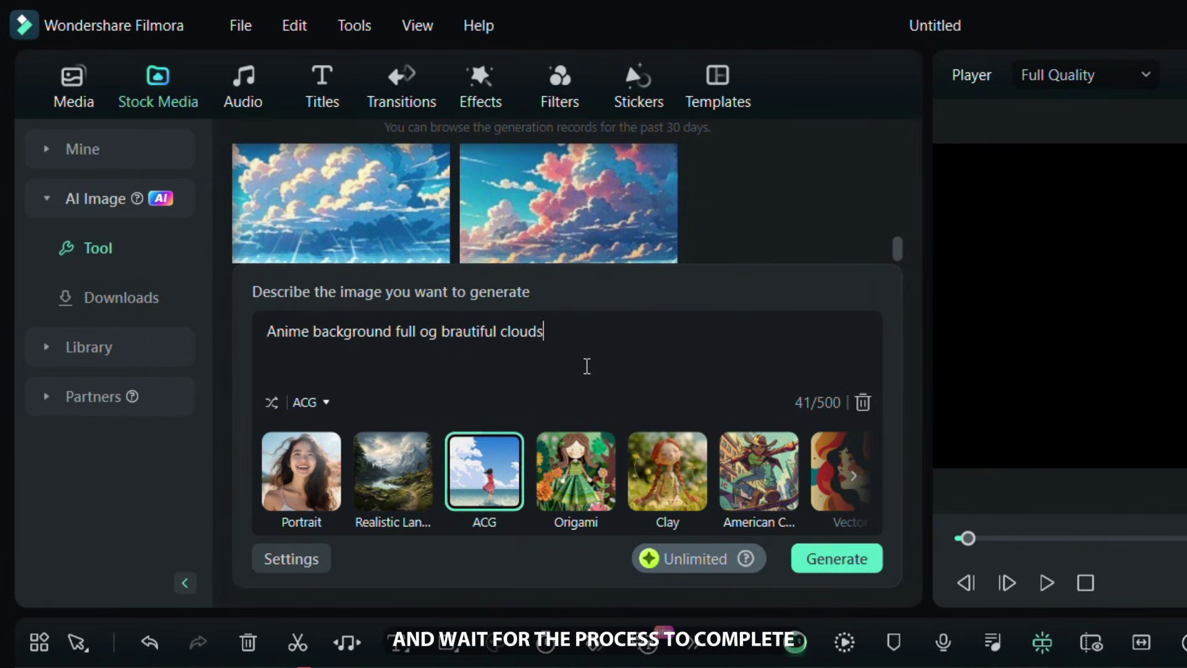
pyautogui.click(858, 550)
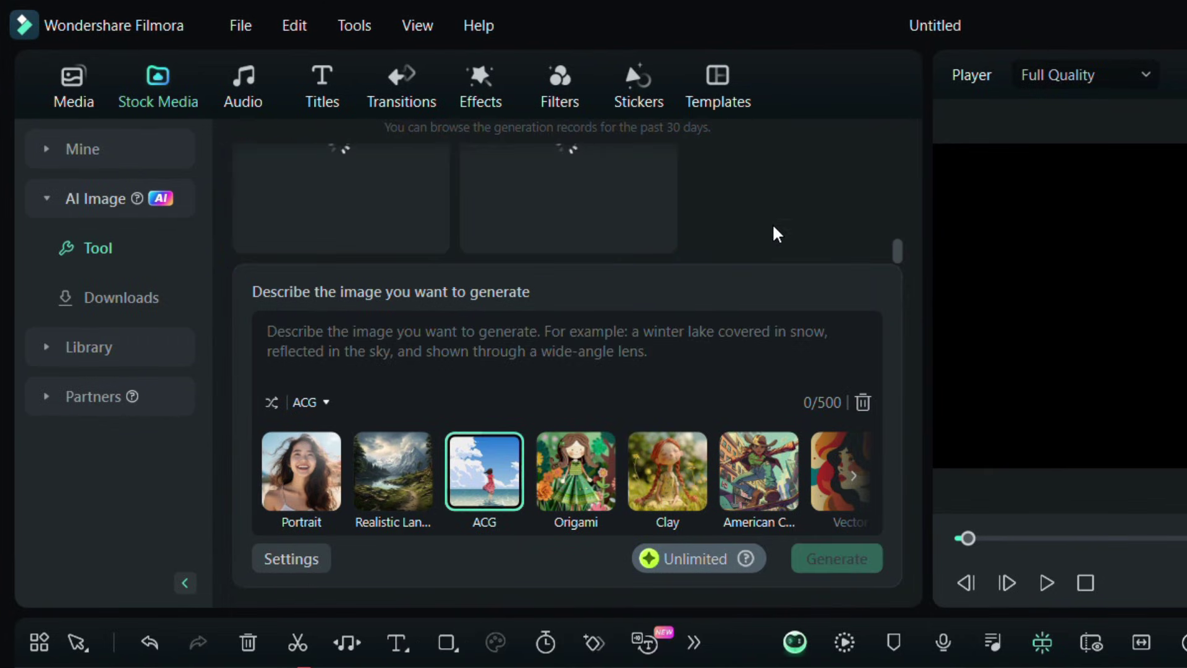
pyautogui.scroll(-2, 725, 440)
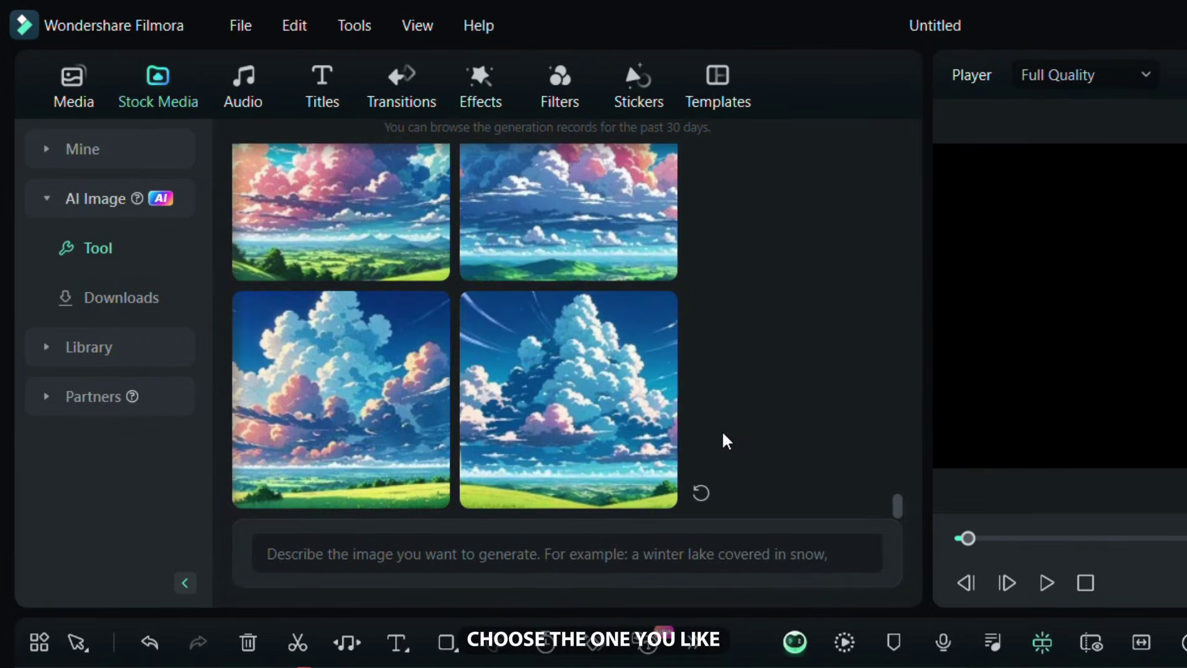
pyautogui.click(404, 426)
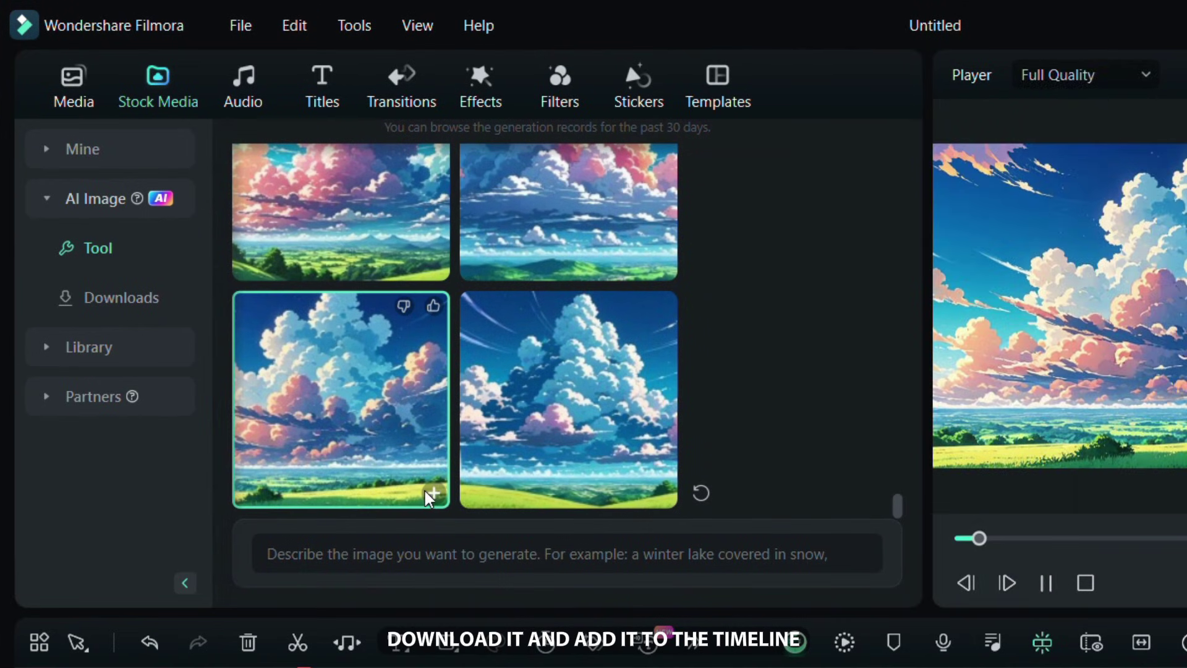
pyautogui.moveTo(351, 430); pyautogui.dragTo(308, 453)
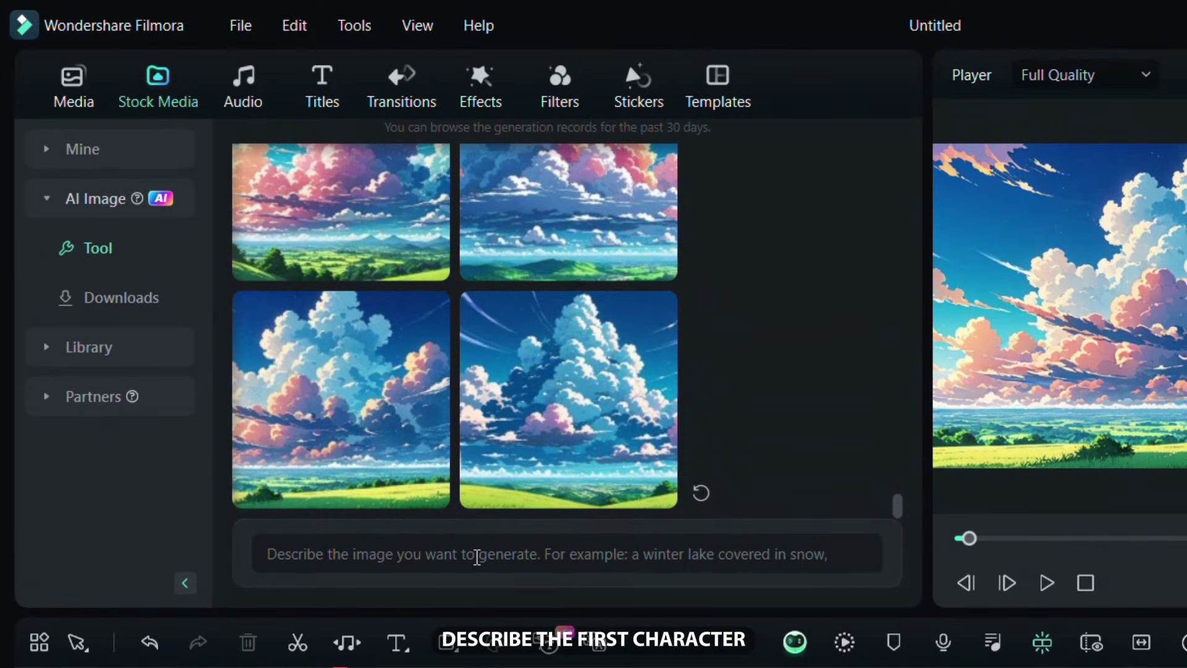
# - Generate images of a pink-haired, brown-eyed anime girl on a green screen
pyautogui.click(474, 553)
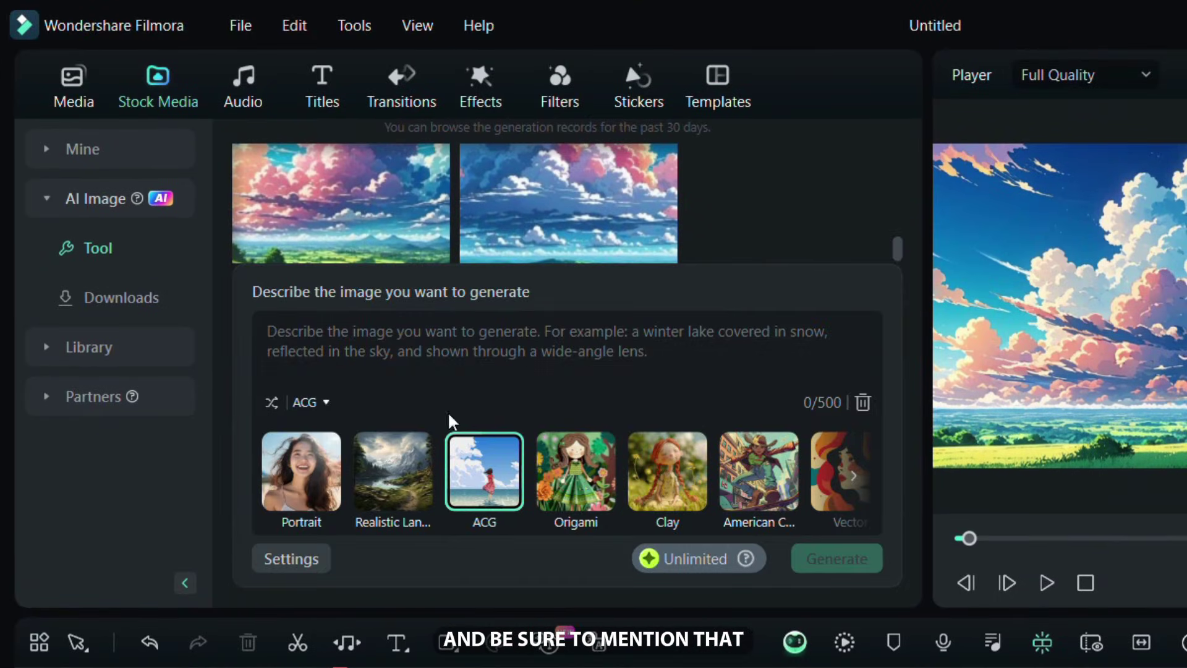
pyautogui.write('Anime girl with pink hair and brown eyes stand')
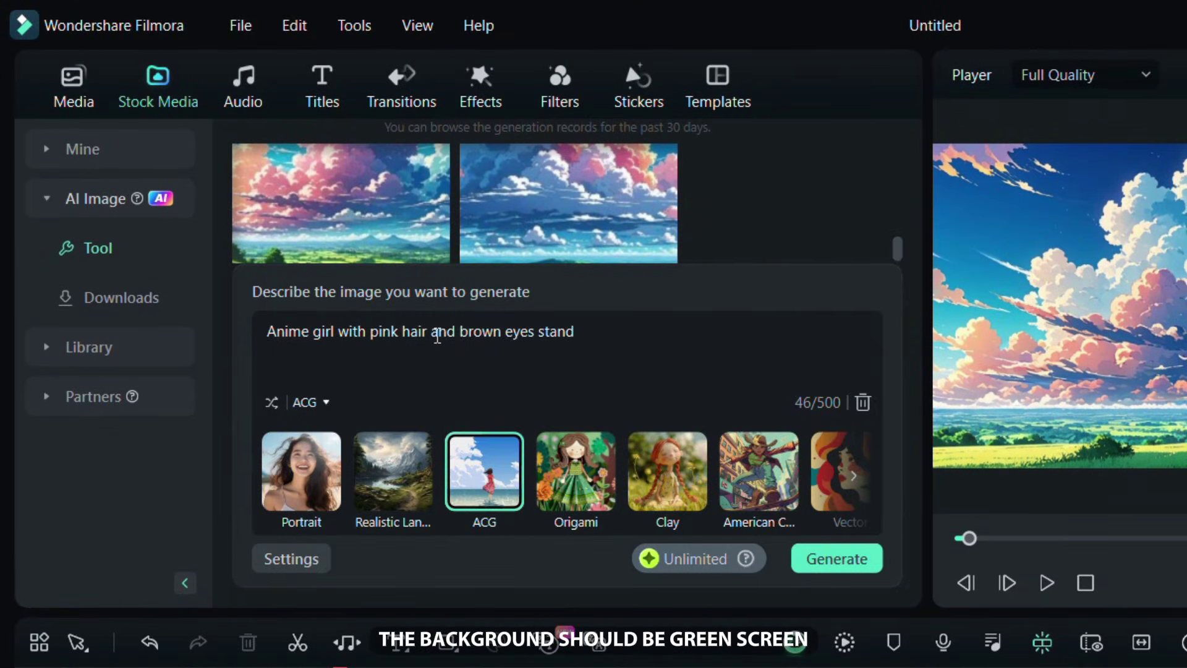
pyautogui.write('s i front of a green screen background')
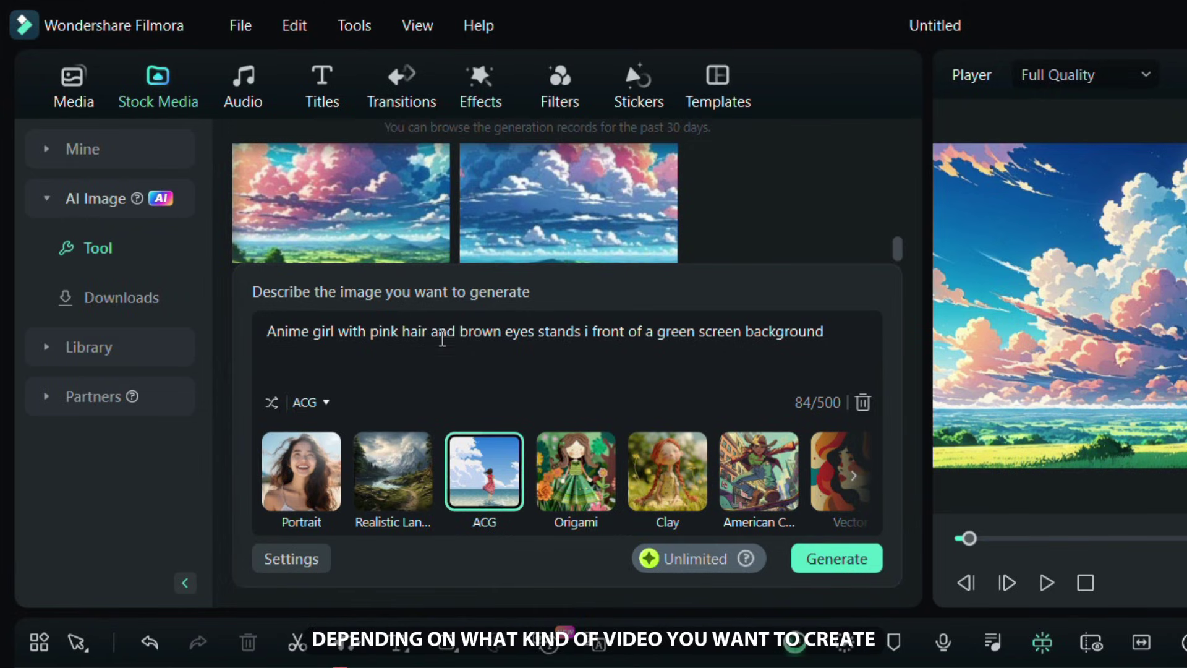
pyautogui.click(802, 557)
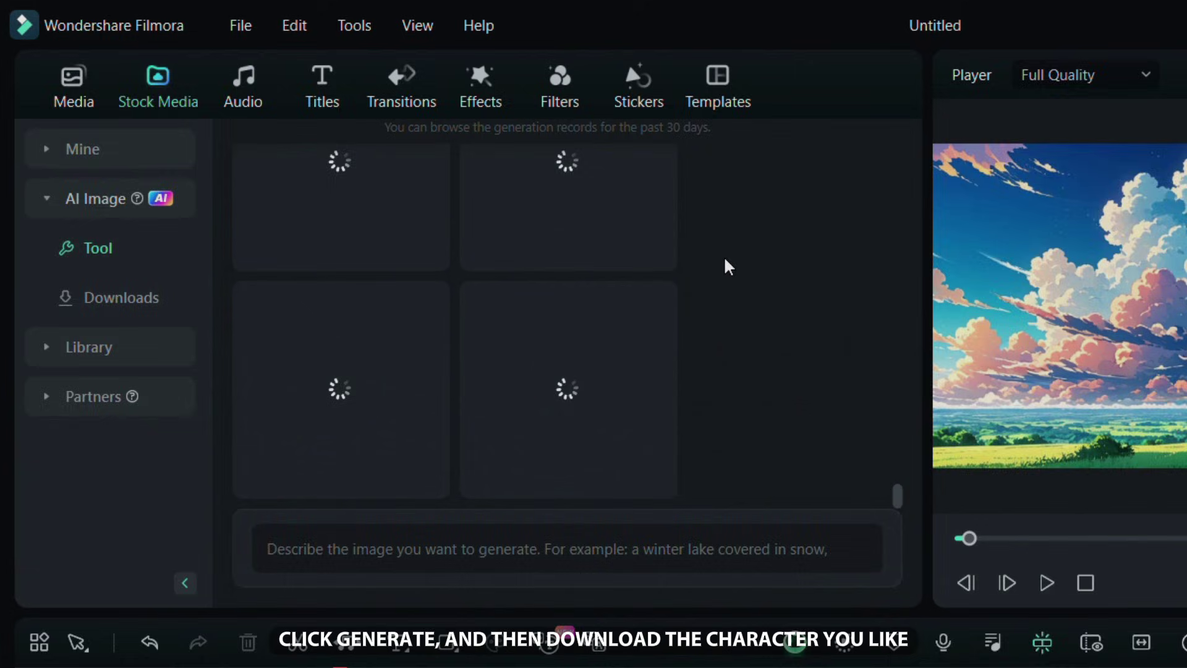
pyautogui.moveTo(409, 446)
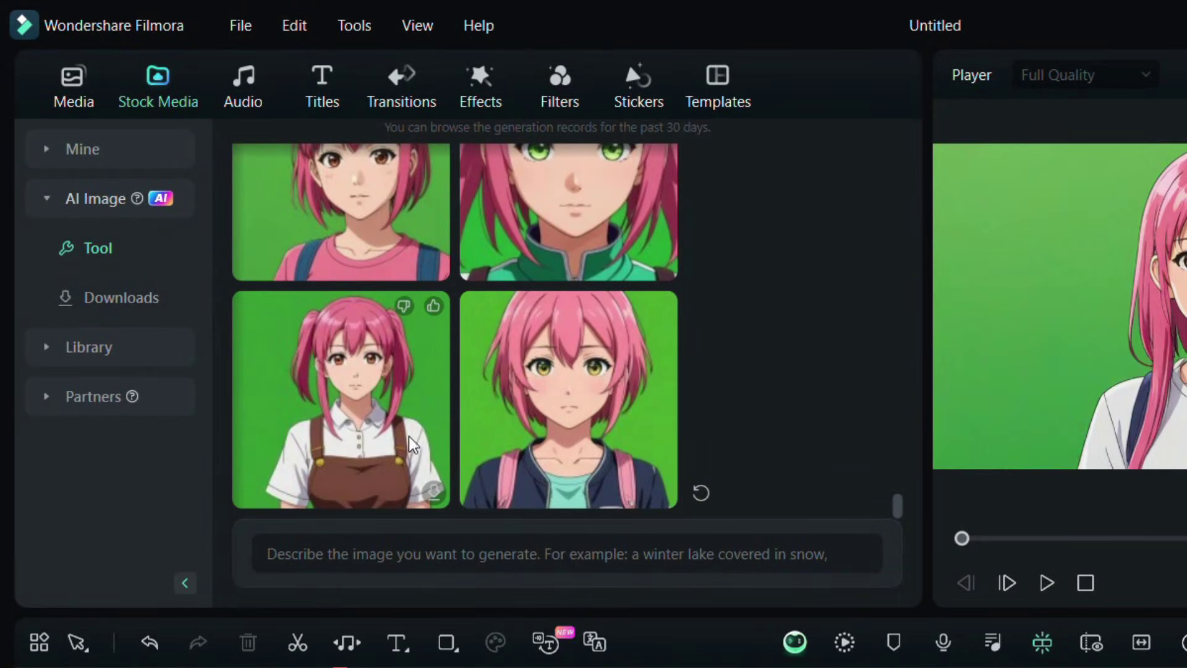
pyautogui.scroll(2, 399, 347)
# - Generate black-haired anime boy images and download the boy in the black jacket
pyautogui.click(402, 345)
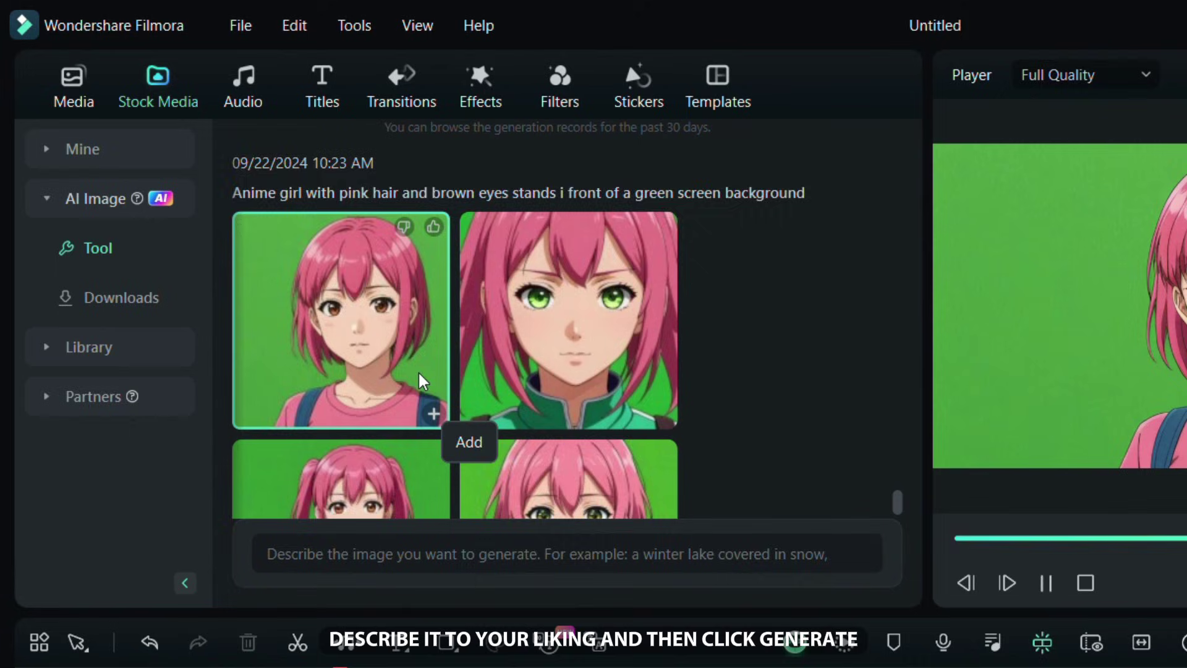
pyautogui.click(466, 557)
pyautogui.write('Anime boy with black hair and blue eyes stands in front of a green screen background')
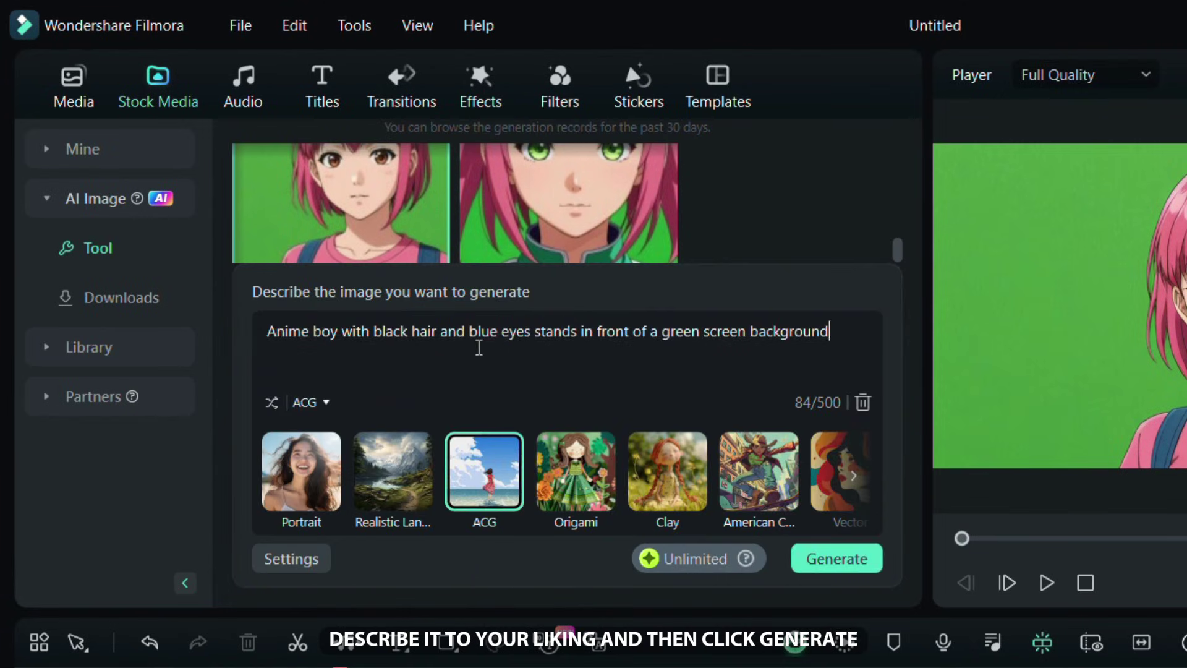
pyautogui.click(823, 560)
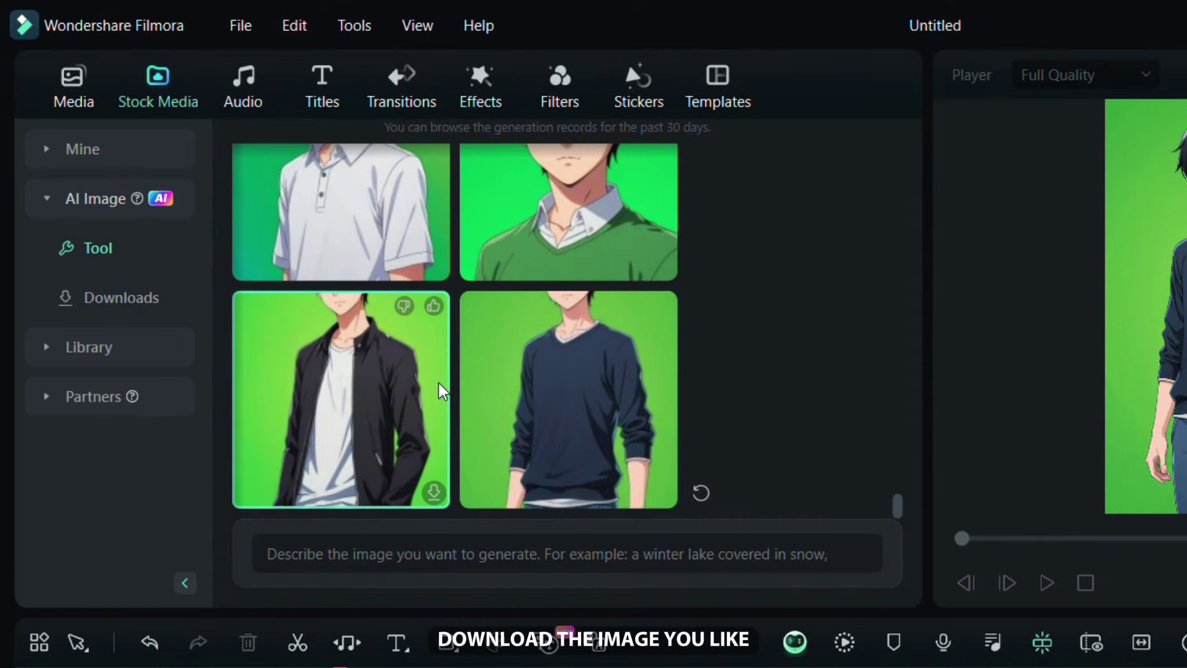
pyautogui.click(429, 491)
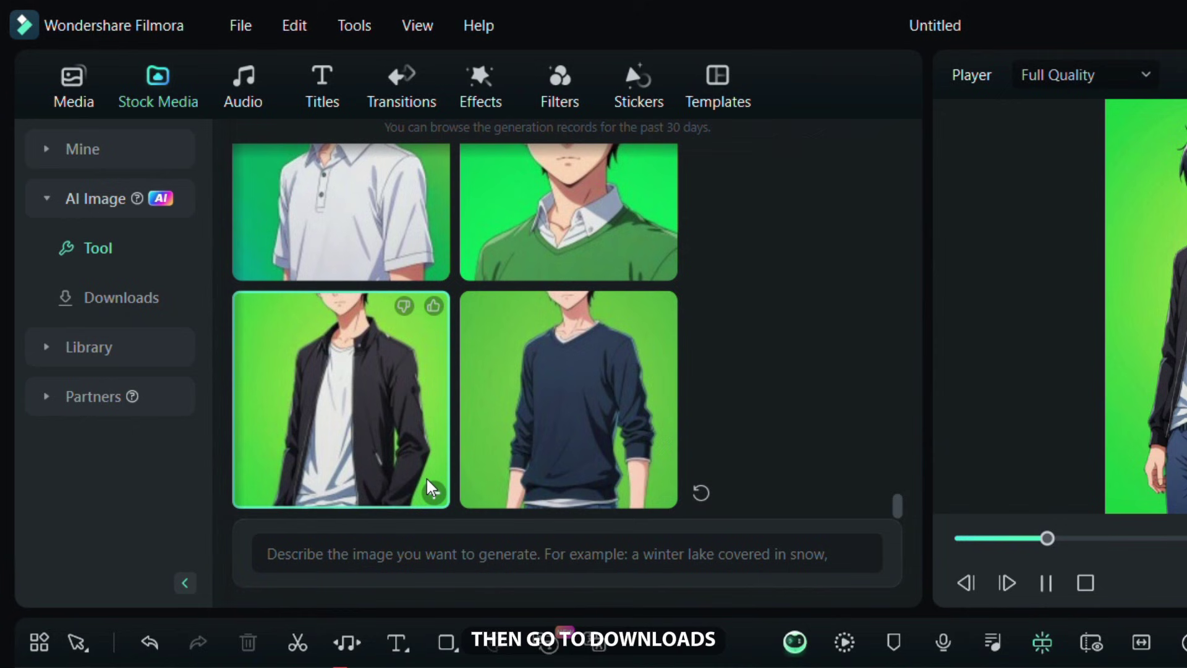
# - Snapshot the pink-haired girl image and save it to the Downloads folder
pyautogui.click(125, 297)
pyautogui.moveTo(314, 275)
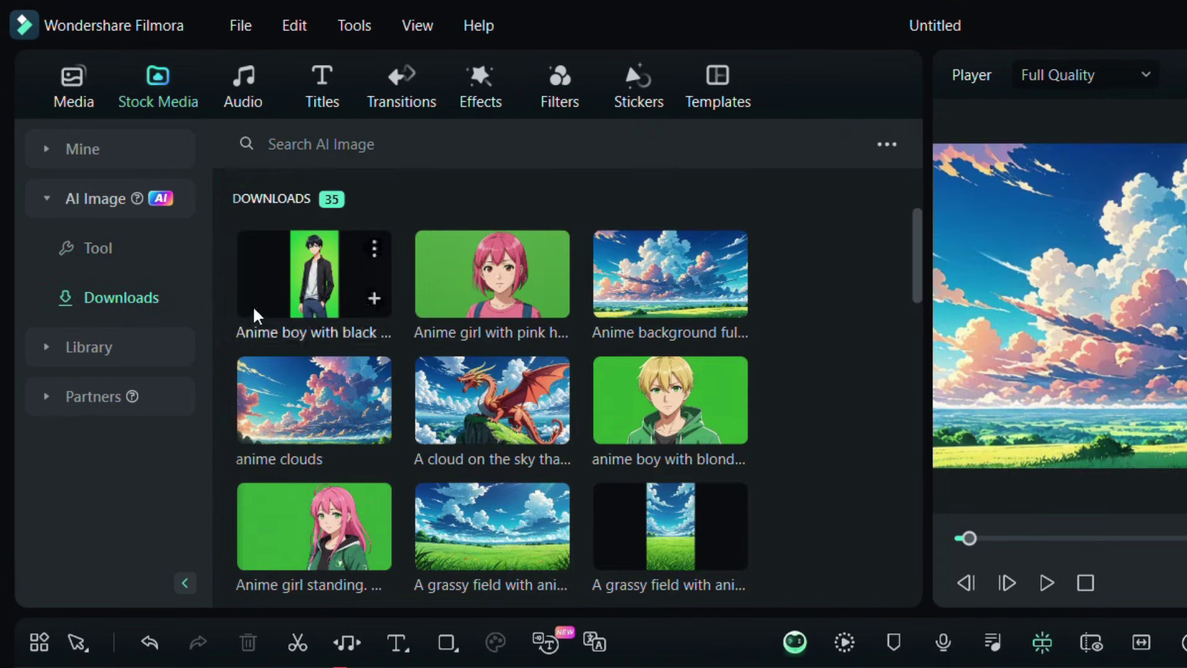
pyautogui.click(520, 270)
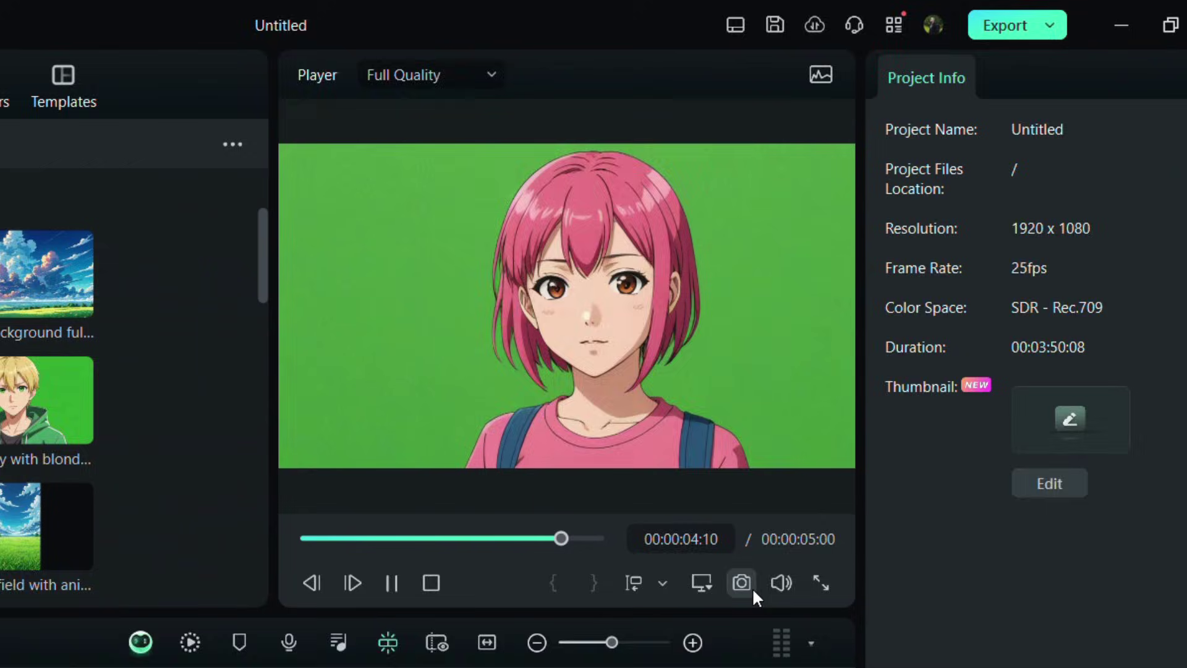
pyautogui.click(752, 589)
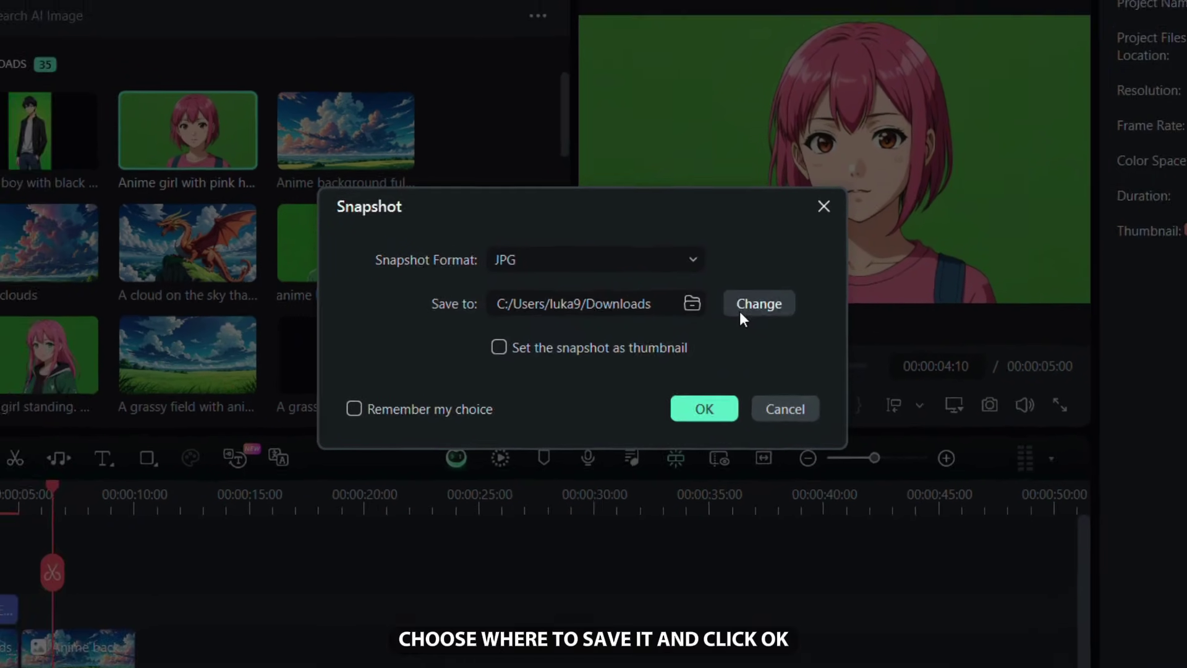
pyautogui.click(765, 316)
pyautogui.click(443, 391)
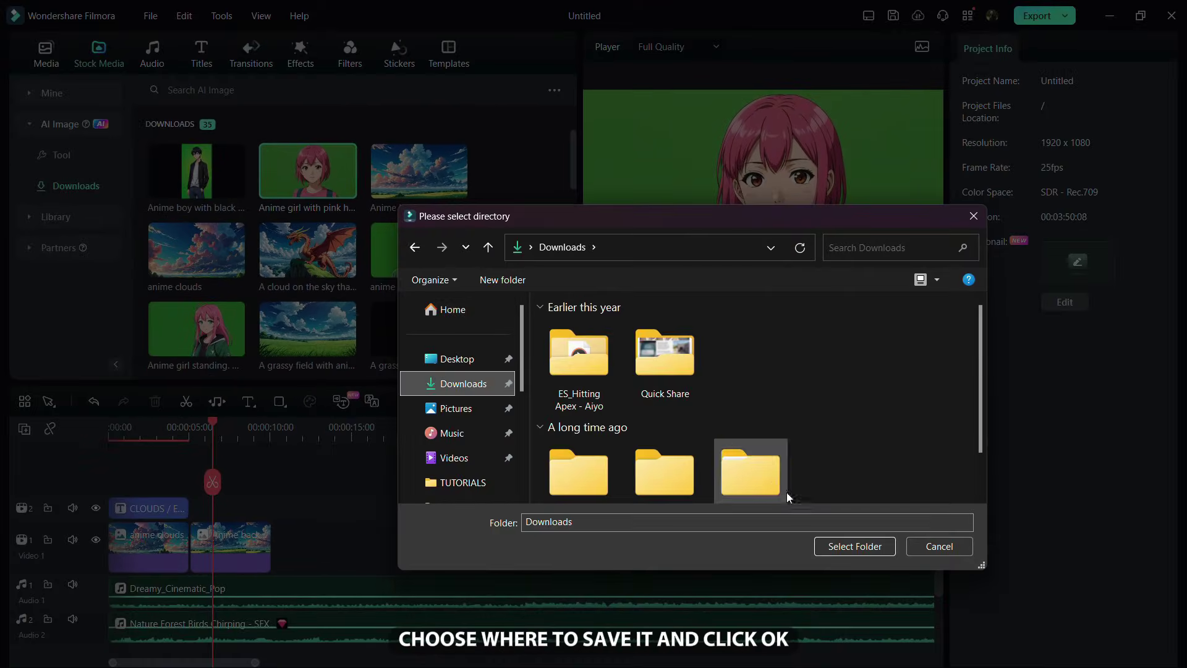
pyautogui.click(823, 548)
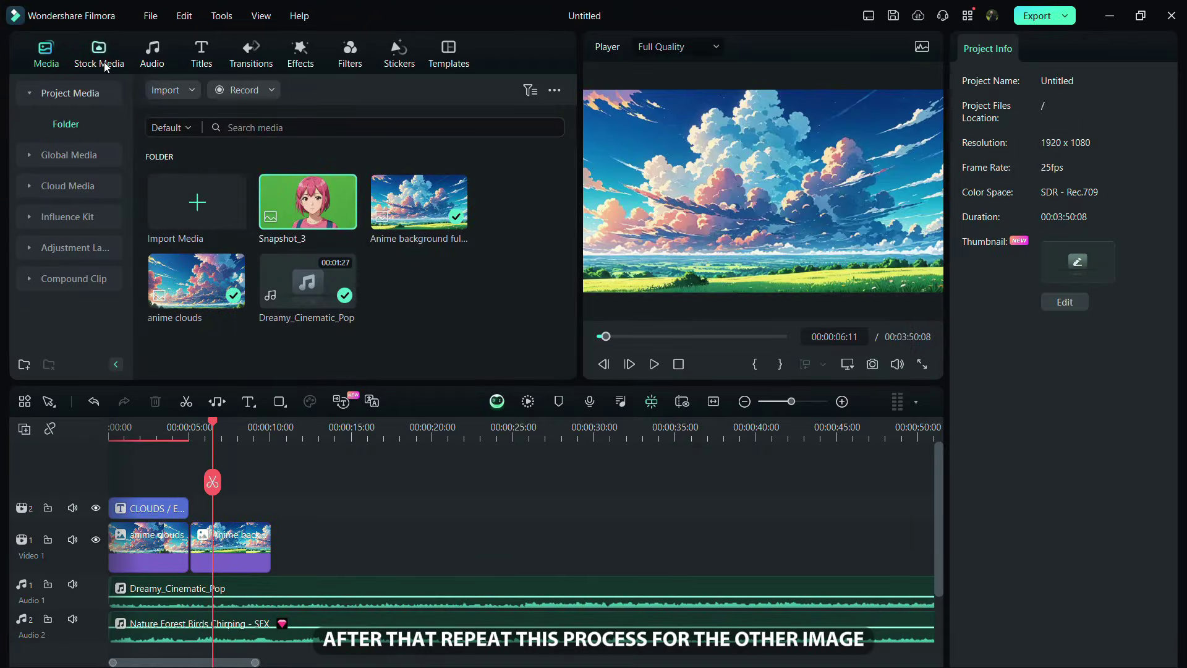
# - Snapshot the black-jacket boy image and save it too
pyautogui.click(99, 57)
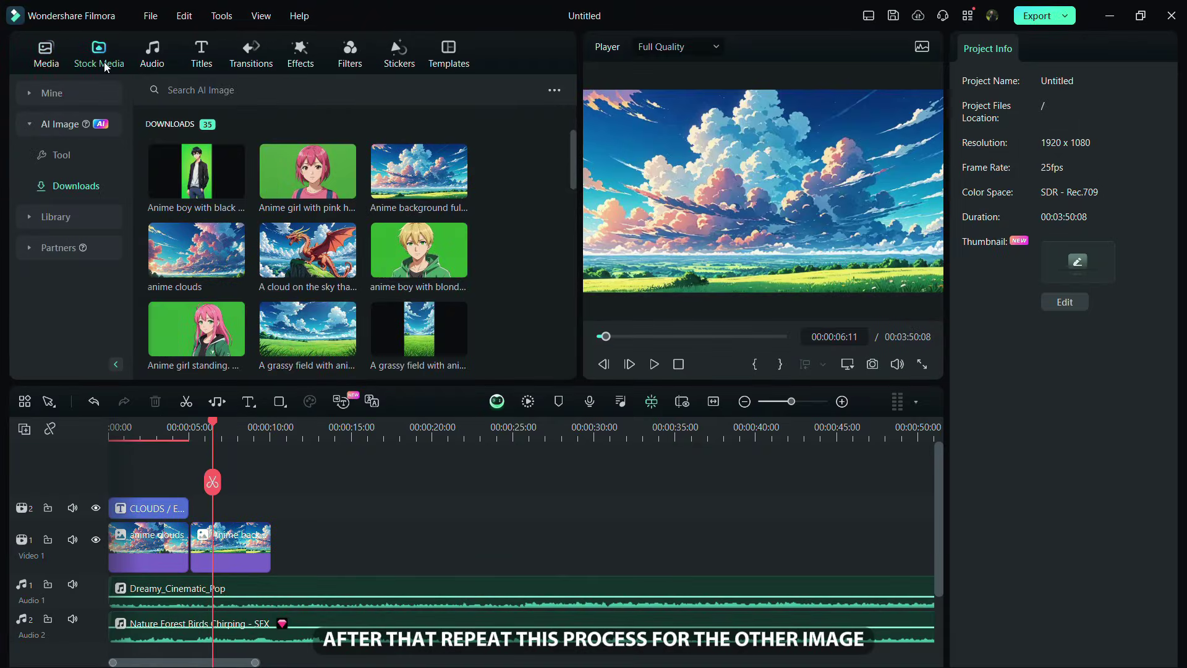
pyautogui.click(179, 177)
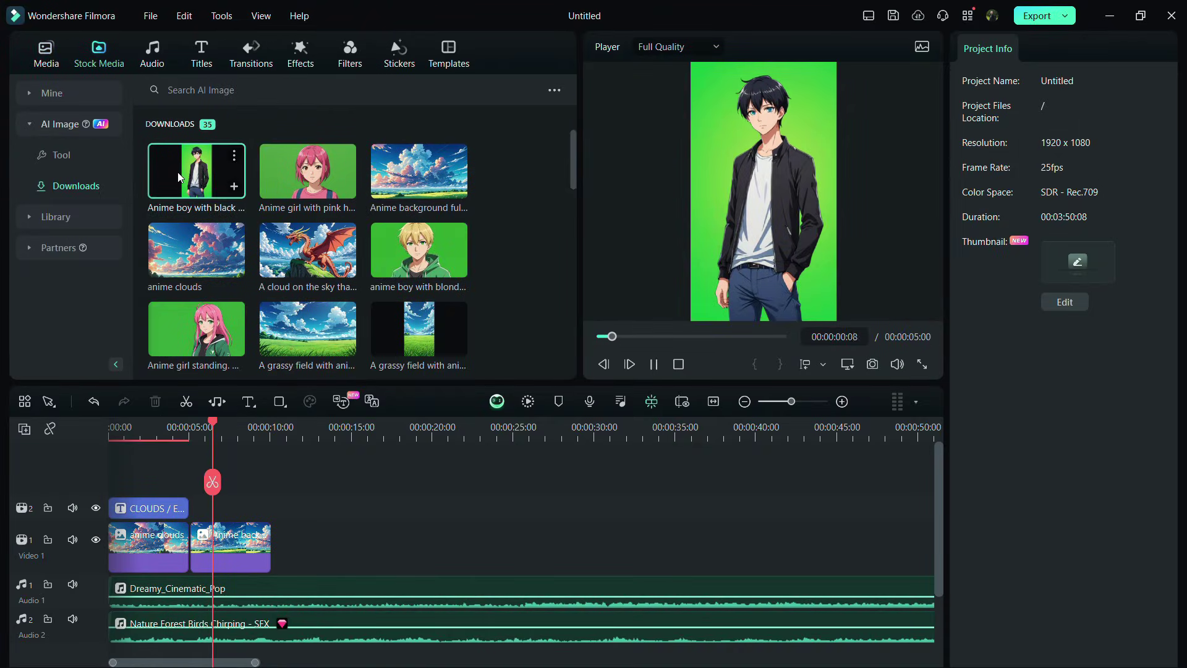
pyautogui.click(874, 366)
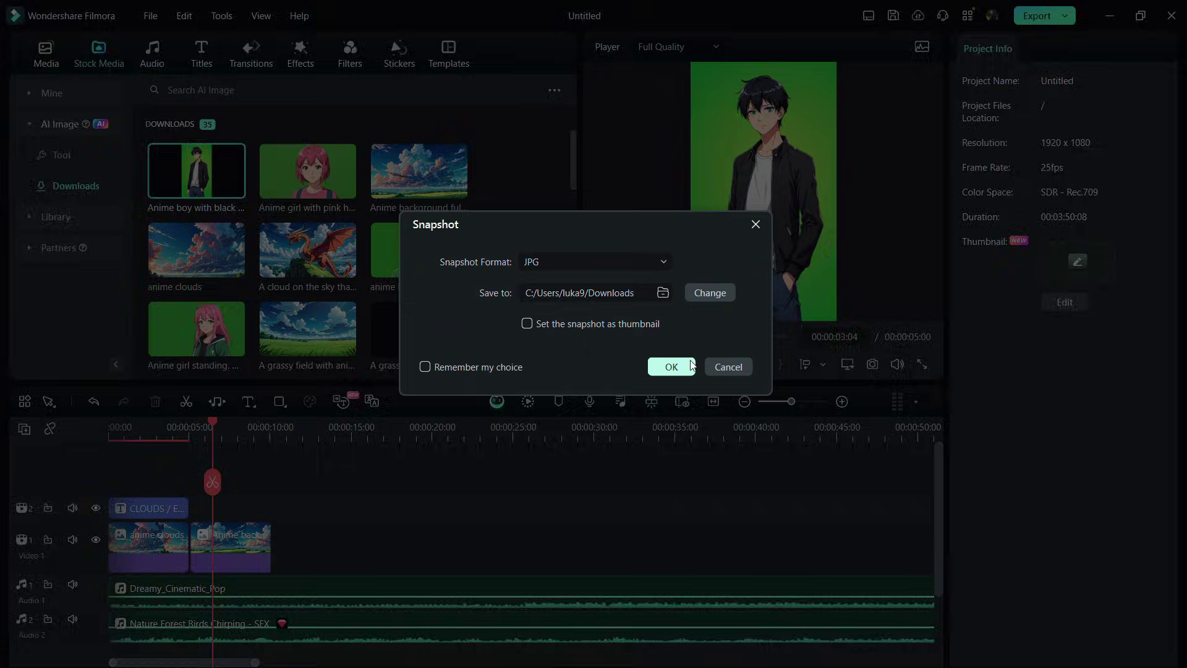
pyautogui.click(671, 367)
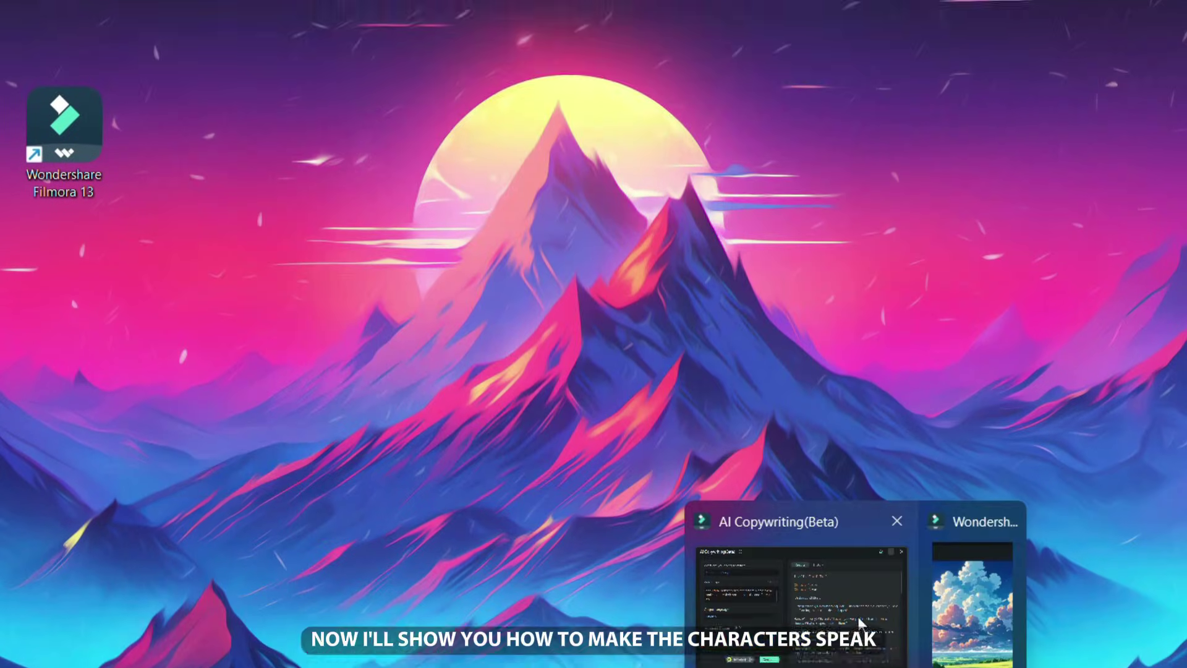
# - Select Suzu's speech in the AI Copywriting script and copy it
pyautogui.click(858, 547)
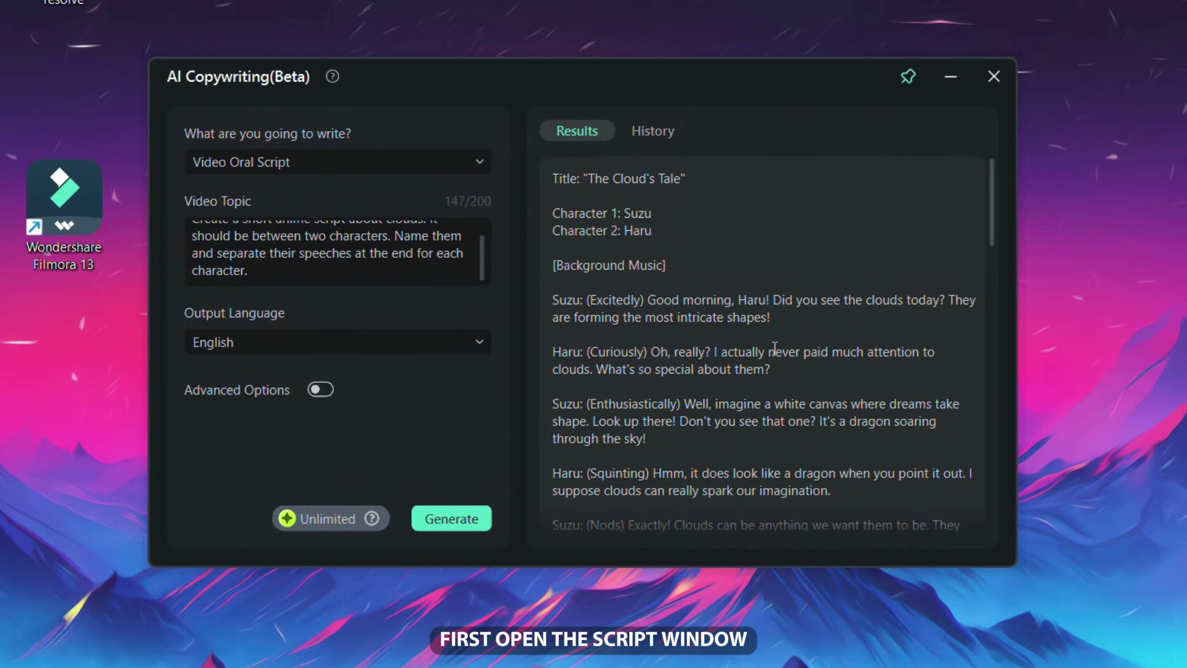
pyautogui.scroll(-3, 772, 351)
pyautogui.scroll(-2, 770, 355)
pyautogui.scroll(-5, 769, 359)
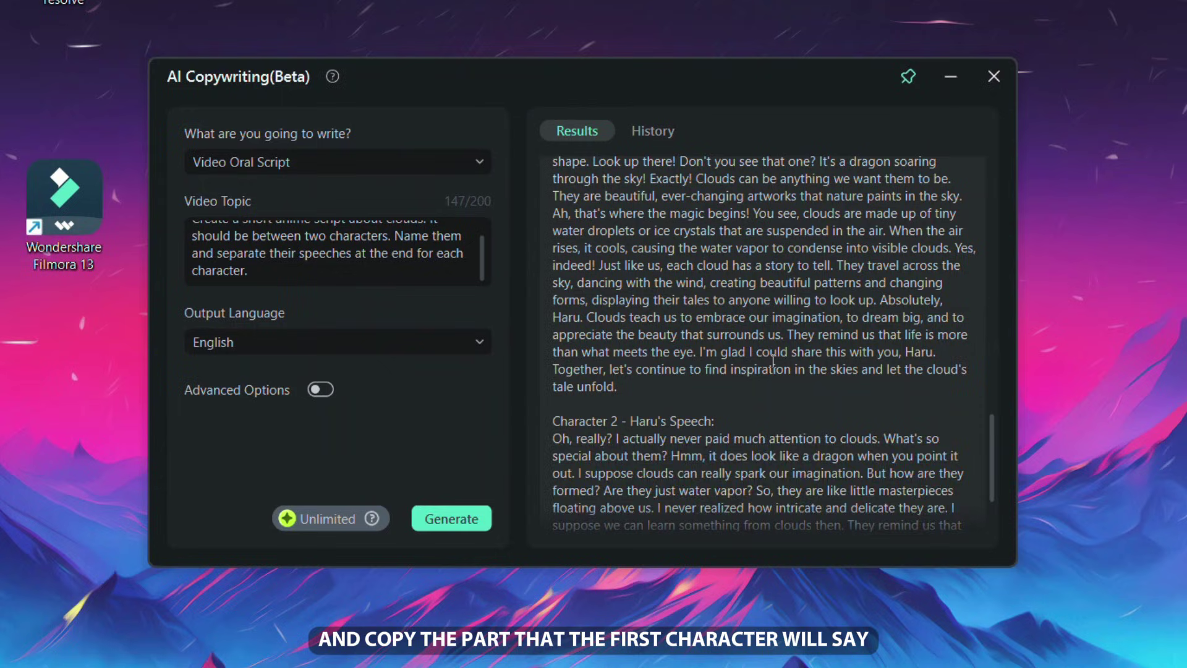
pyautogui.scroll(-1, 766, 362)
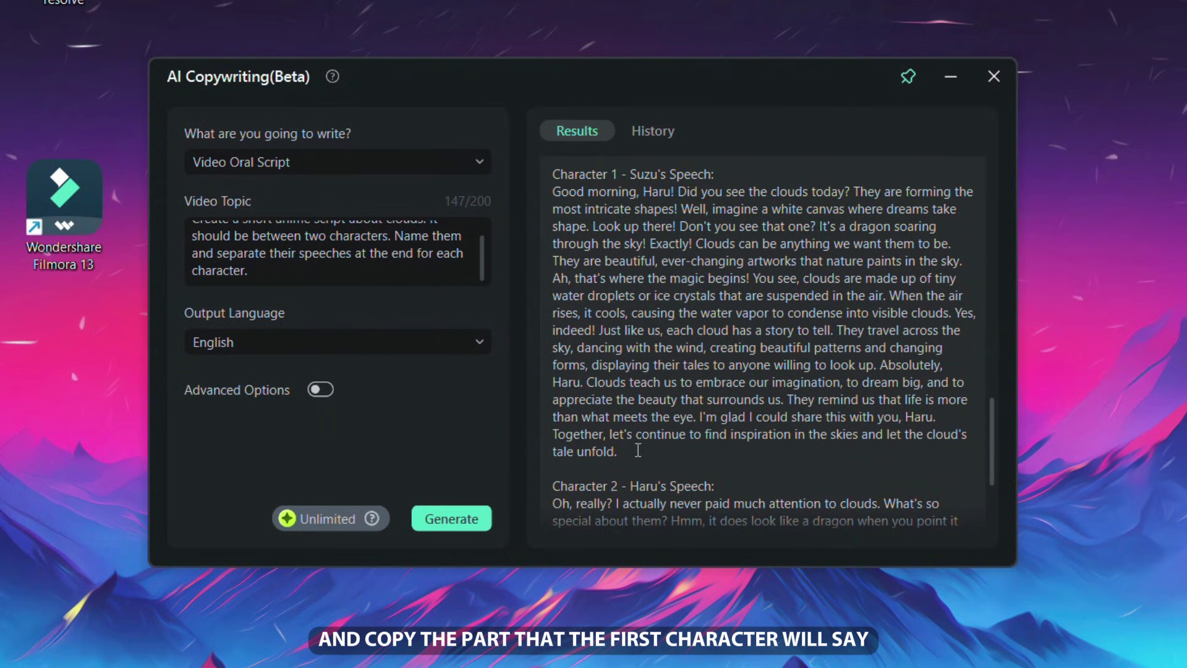
pyautogui.moveTo(638, 449); pyautogui.dragTo(557, 192)
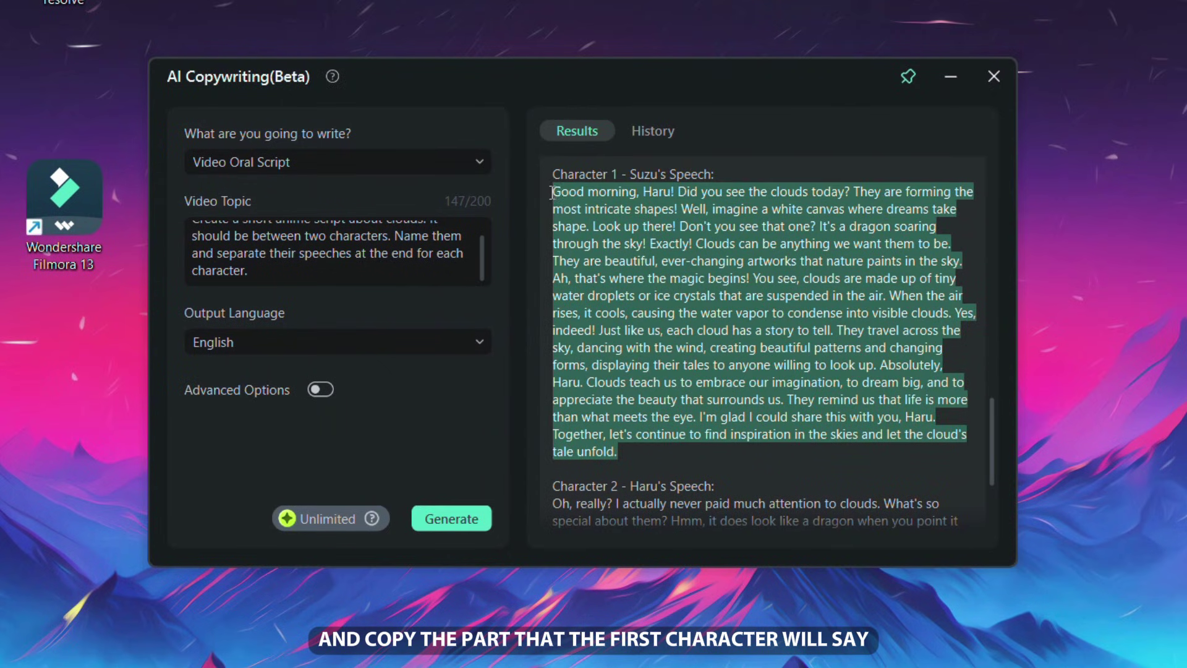
pyautogui.rightClick(573, 192)
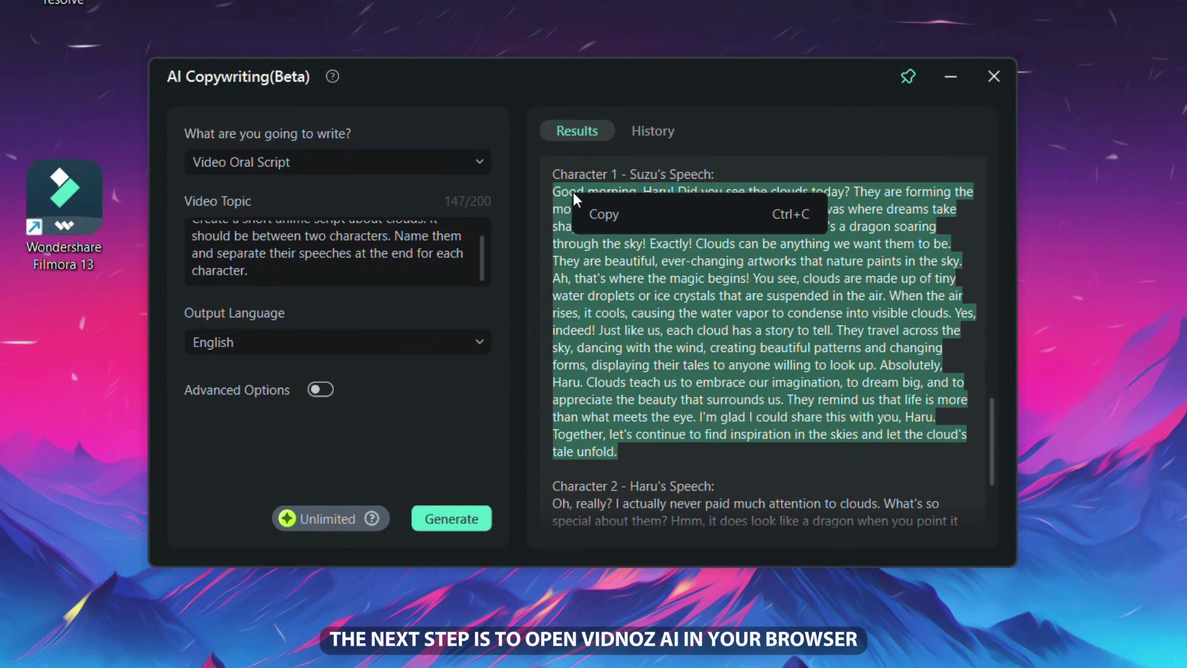
pyautogui.click(603, 214)
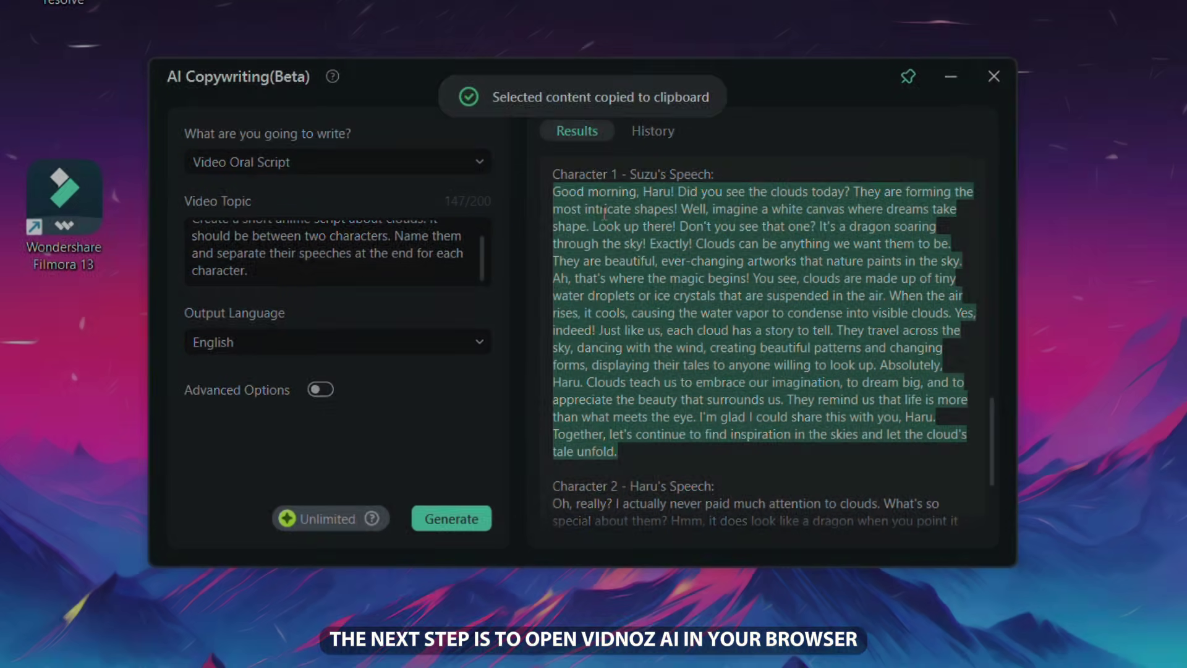
pyautogui.moveTo(283, 30)
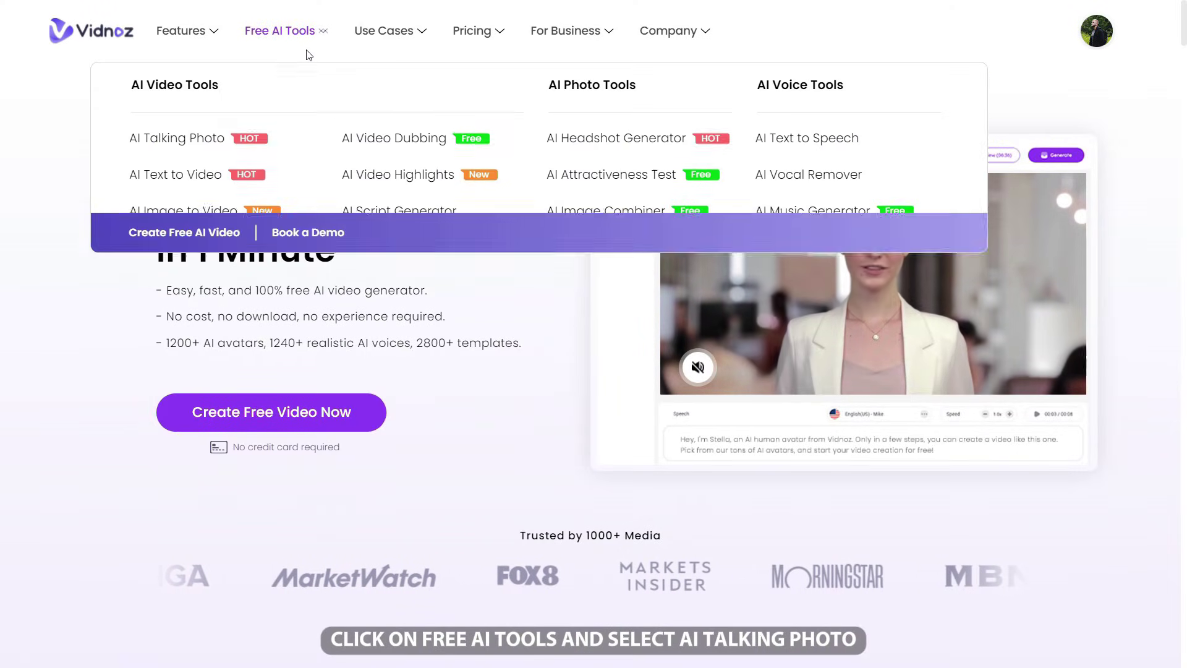
# - Create an AI Talking Photo using Snapshot_3 as the avatar, with subtitles off
pyautogui.click(218, 157)
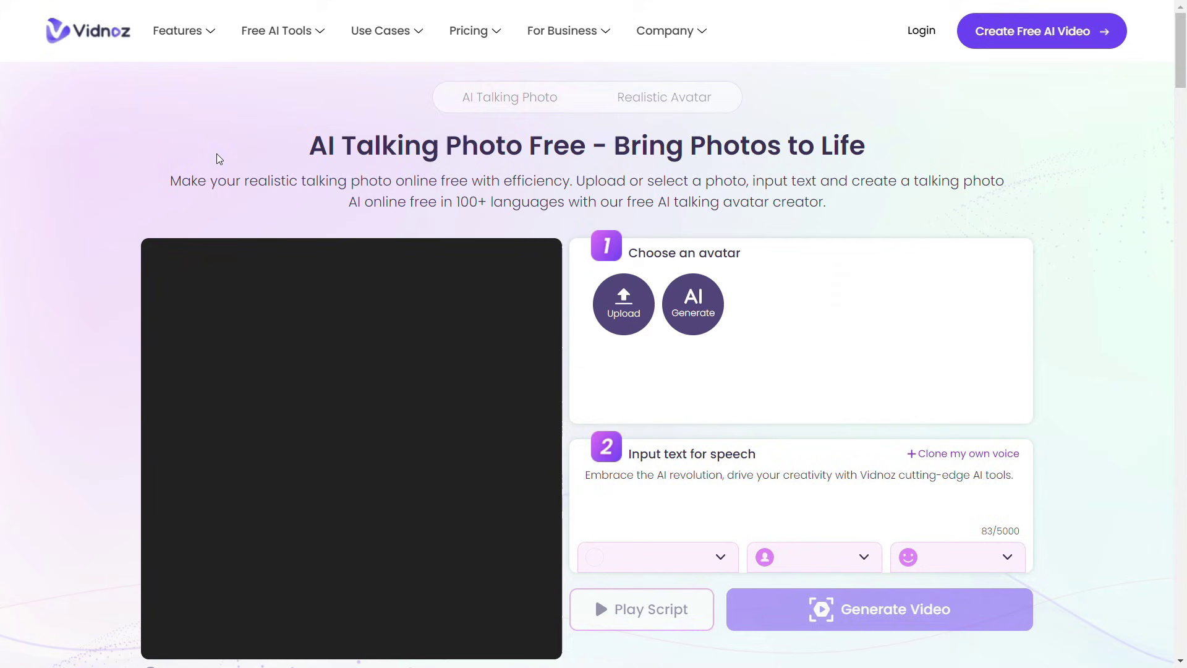
pyautogui.scroll(-1, 236, 162)
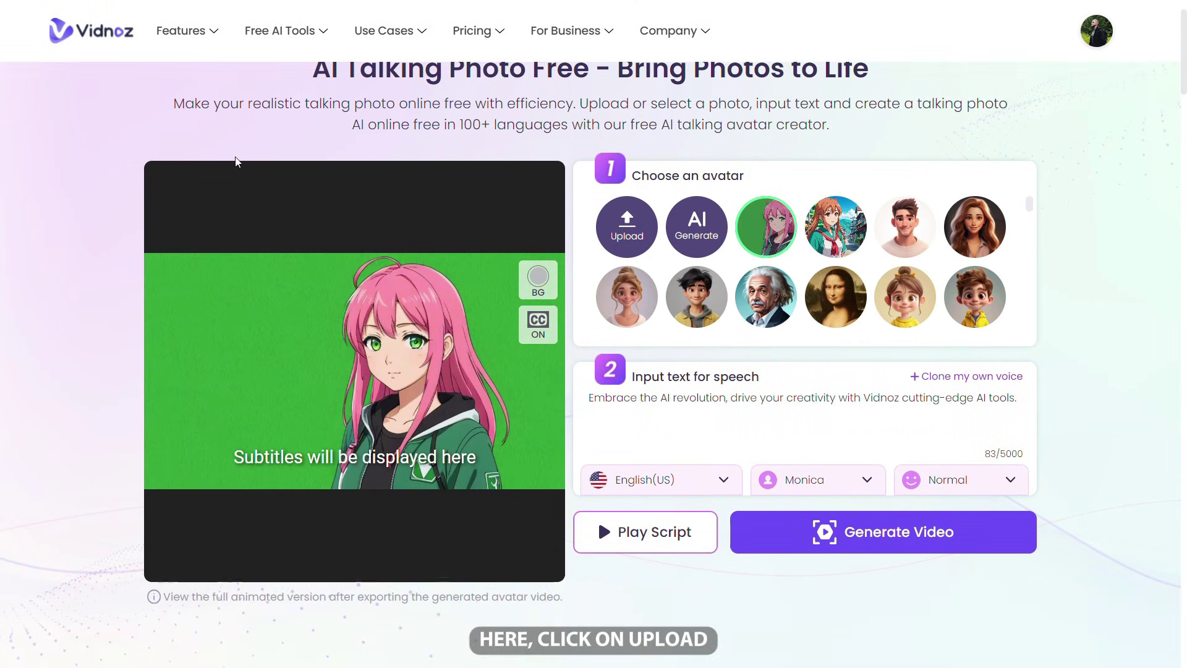
pyautogui.click(615, 242)
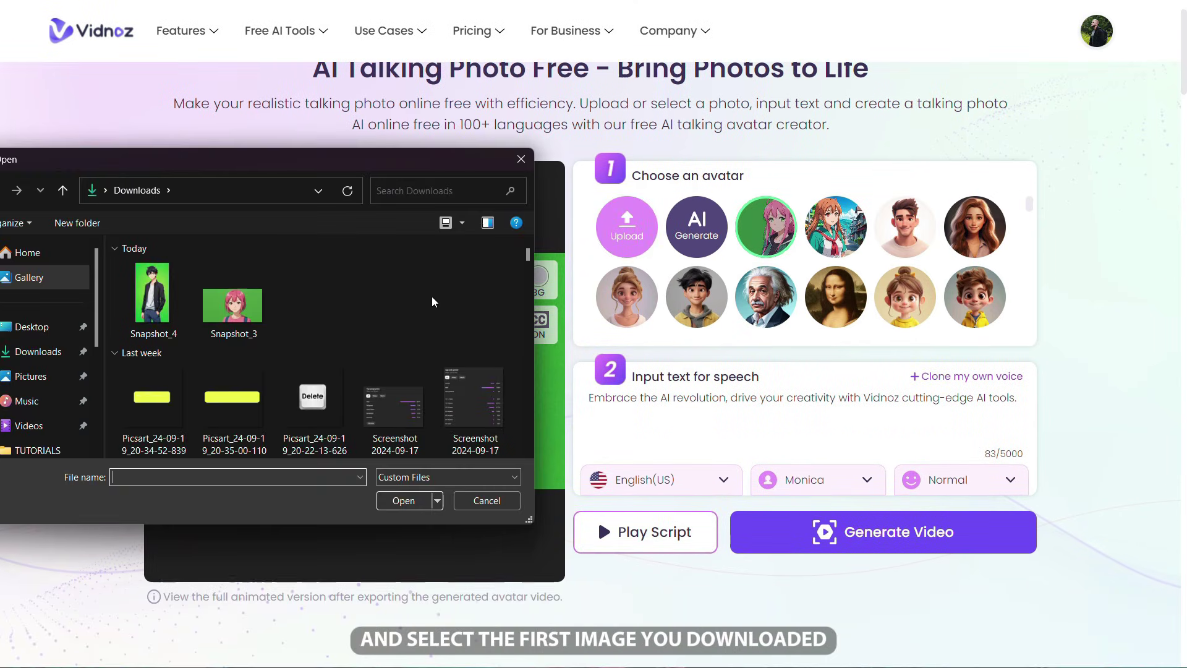
pyautogui.doubleClick(249, 308)
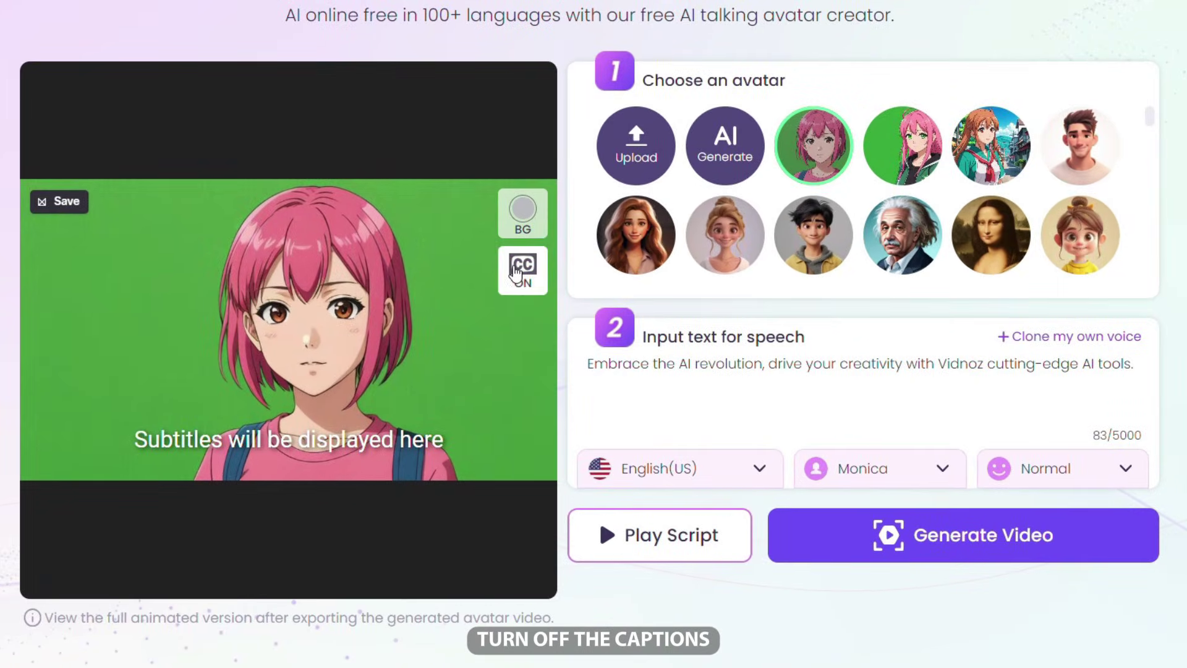
pyautogui.click(517, 271)
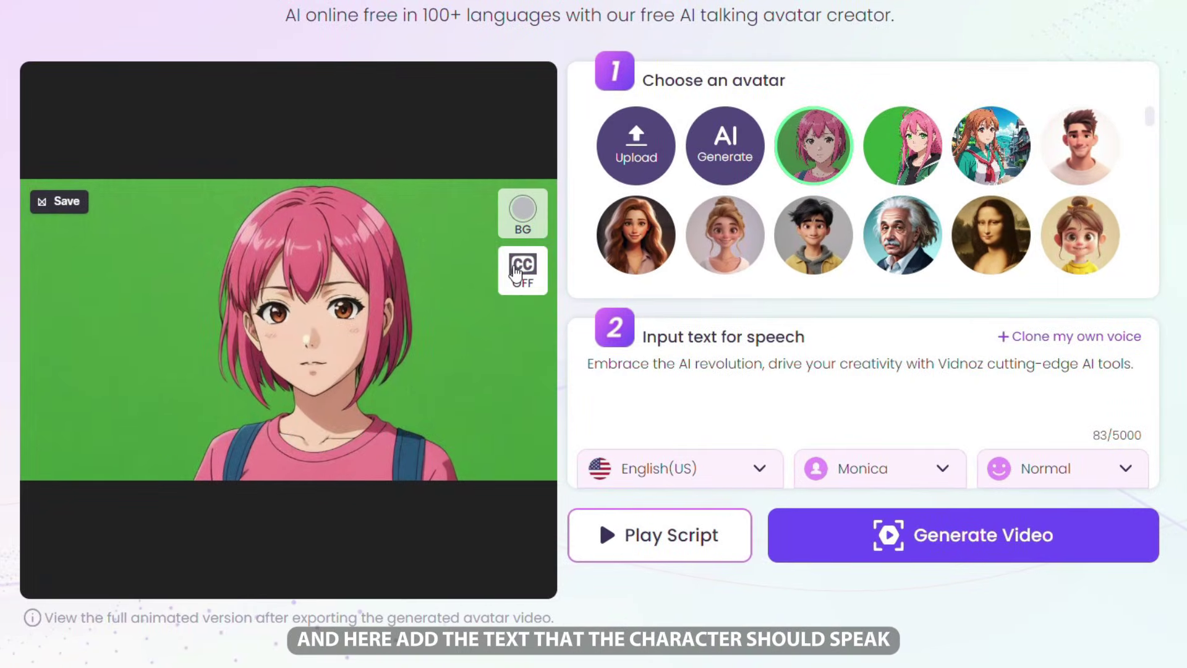
# - Paste Suzu's speech, choose the Elizabeth voice, and preview the script
pyautogui.rightClick(669, 372)
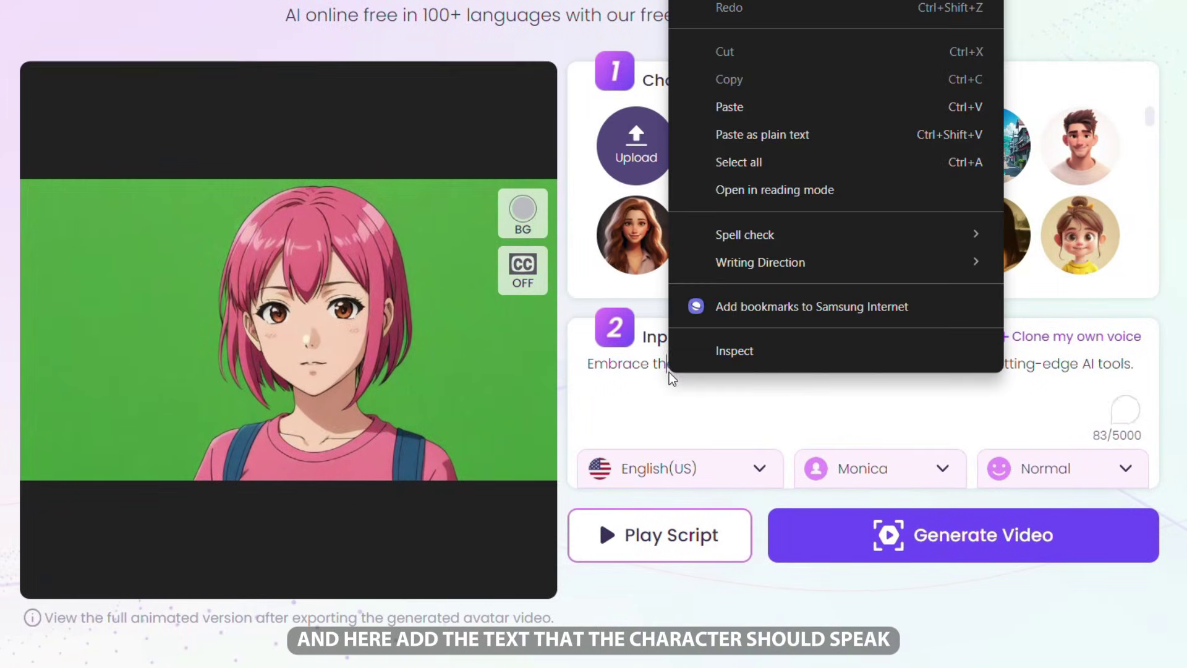
pyautogui.click(808, 105)
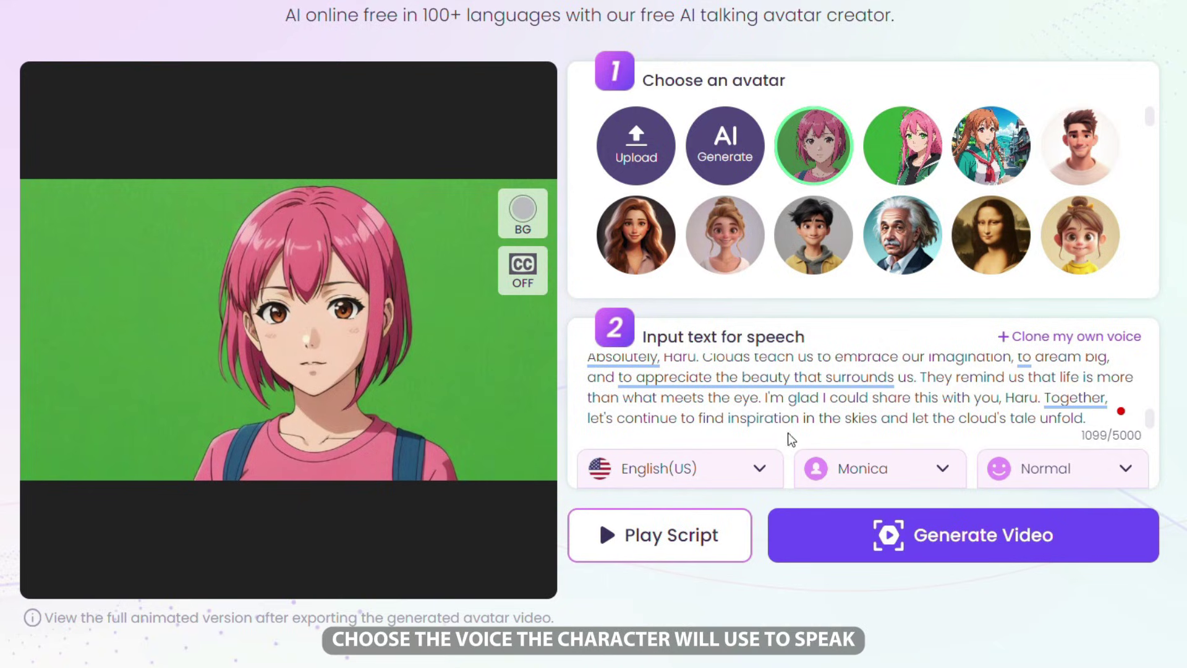
pyautogui.click(935, 483)
pyautogui.scroll(-2, 938, 524)
pyautogui.scroll(-2, 890, 482)
pyautogui.click(844, 440)
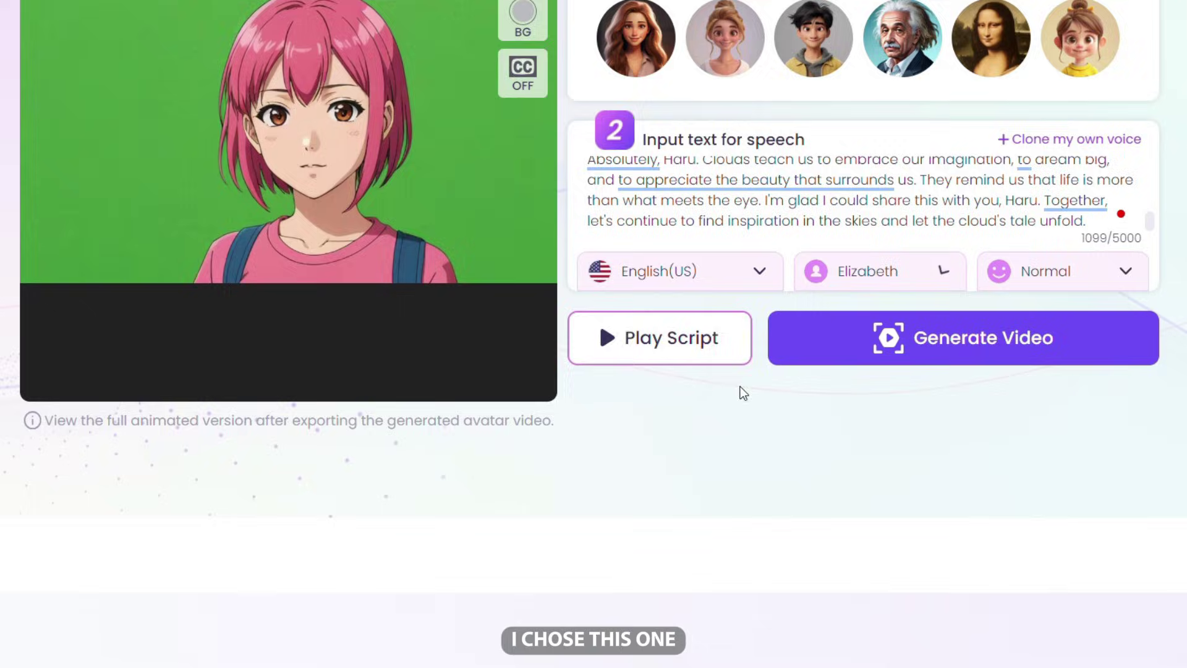
pyautogui.click(703, 359)
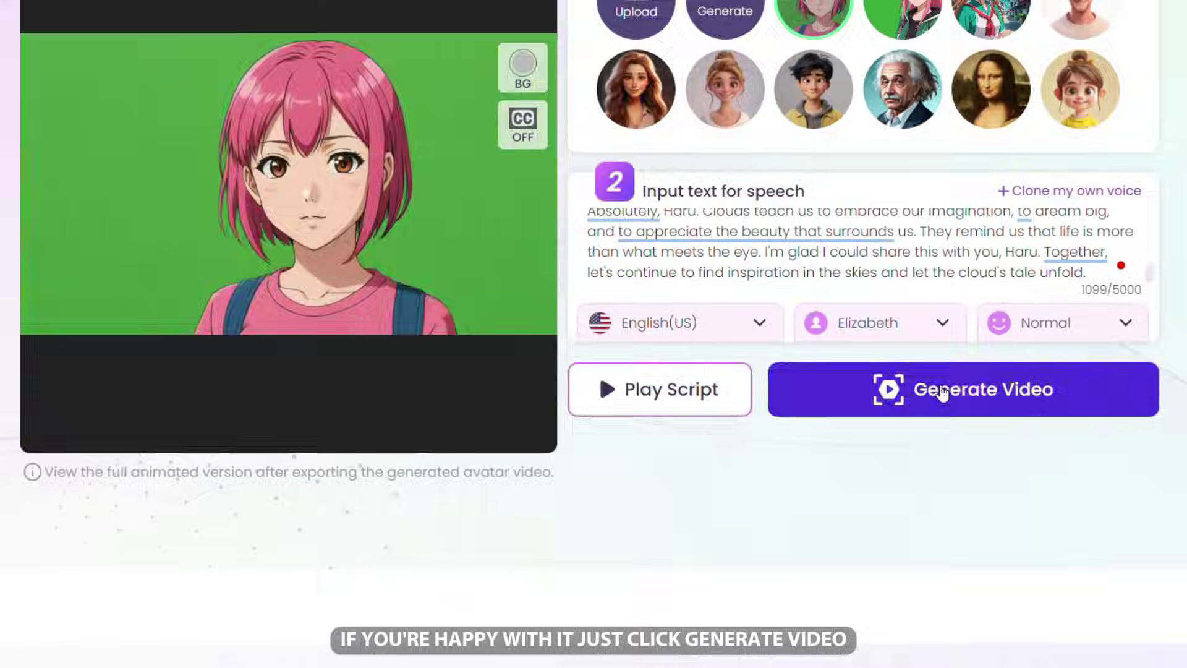
# - Generate the talking photo video, open it, and bring up its download quality options
pyautogui.click(941, 390)
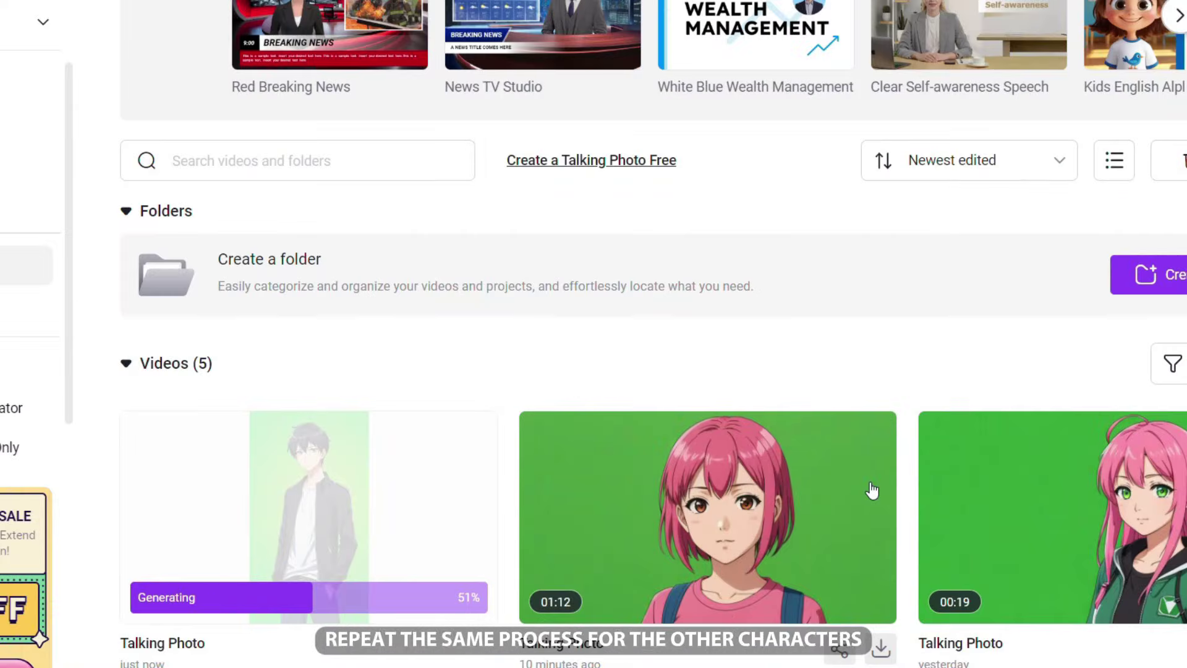
pyautogui.click(872, 489)
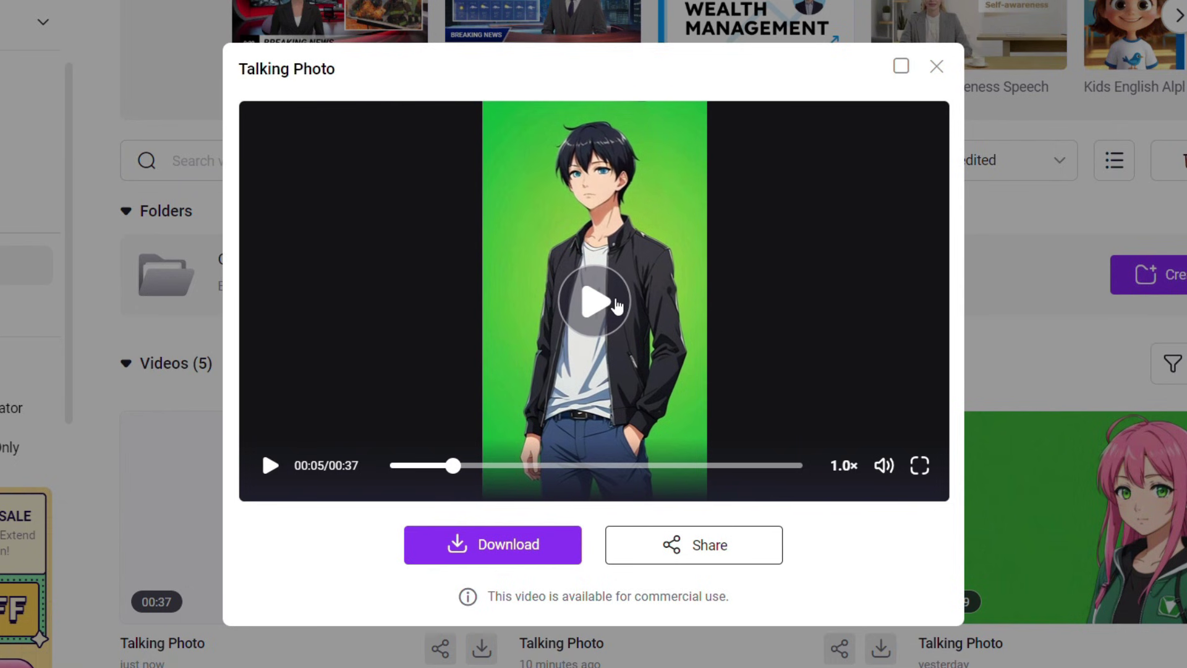
pyautogui.click(557, 539)
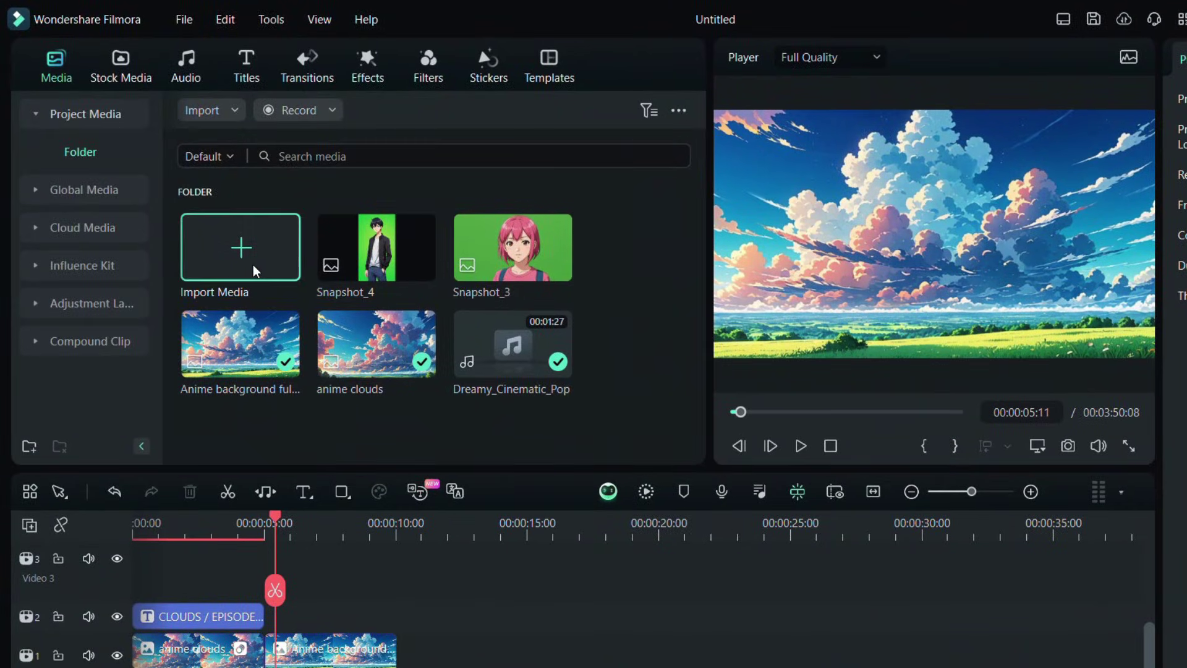
# - Import Talking Photo (1) and (2), placing (1) above the other clips
pyautogui.click(202, 221)
pyautogui.click(438, 200)
pyautogui.keyDown('ctrl'); pyautogui.click(357, 212); pyautogui.keyUp('ctrl')
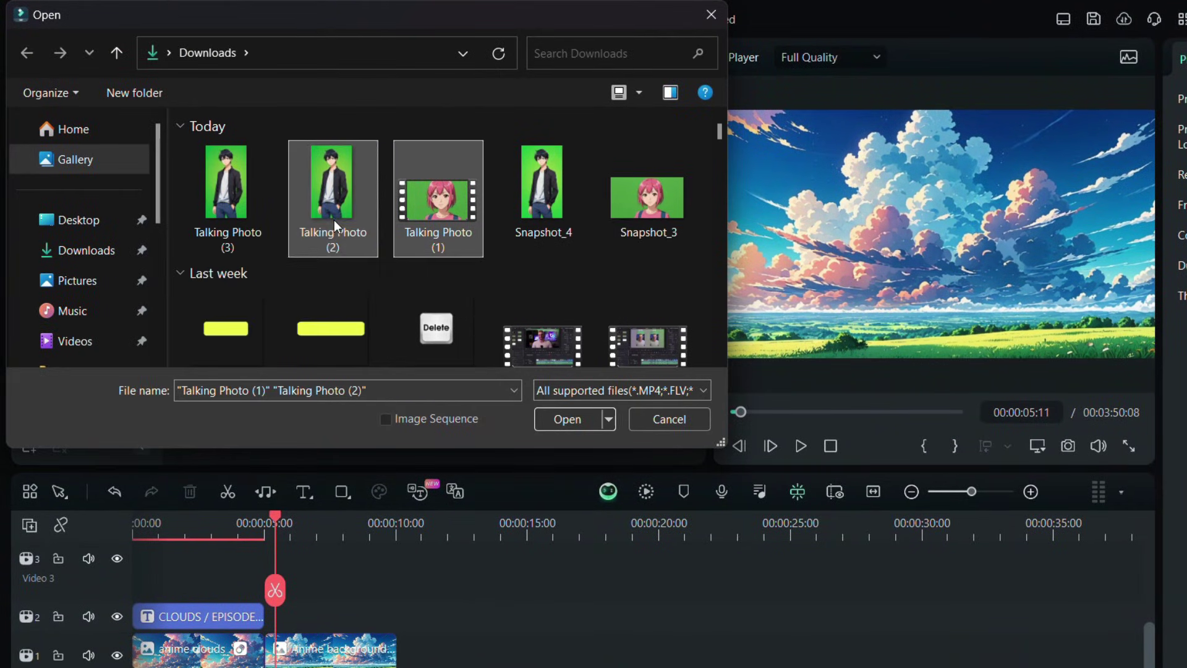
pyautogui.click(556, 416)
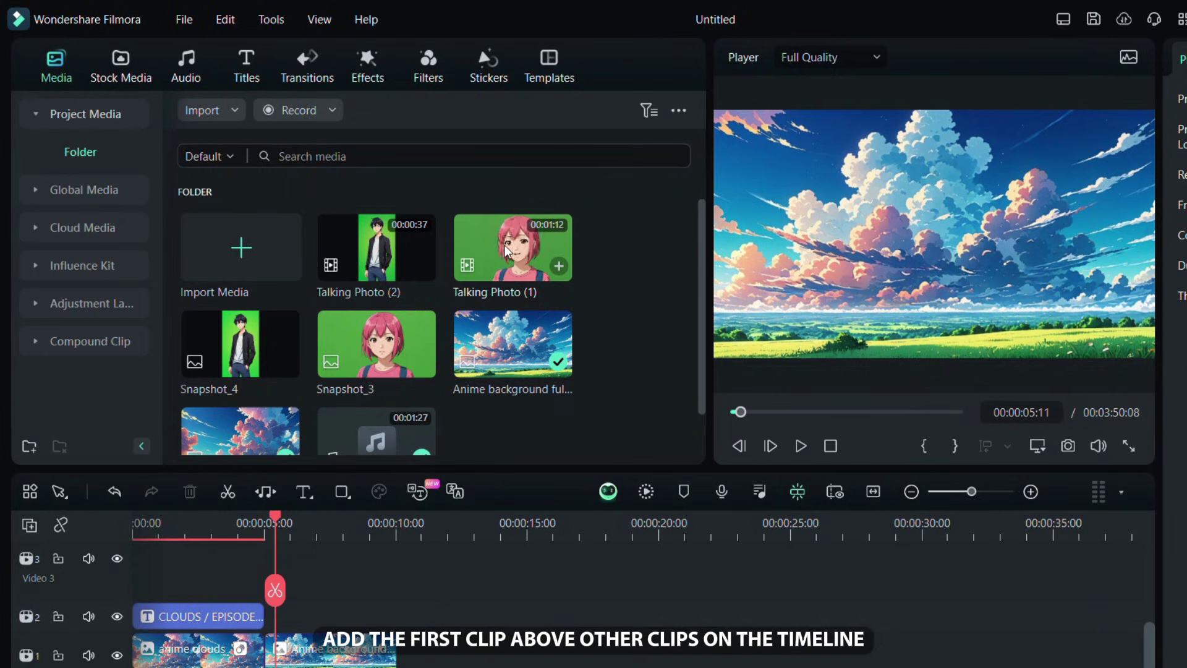
pyautogui.moveTo(504, 245)
pyautogui.mouseDown()
pyautogui.moveTo(551, 280)
pyautogui.moveTo(264, 430)
pyautogui.mouseUp()
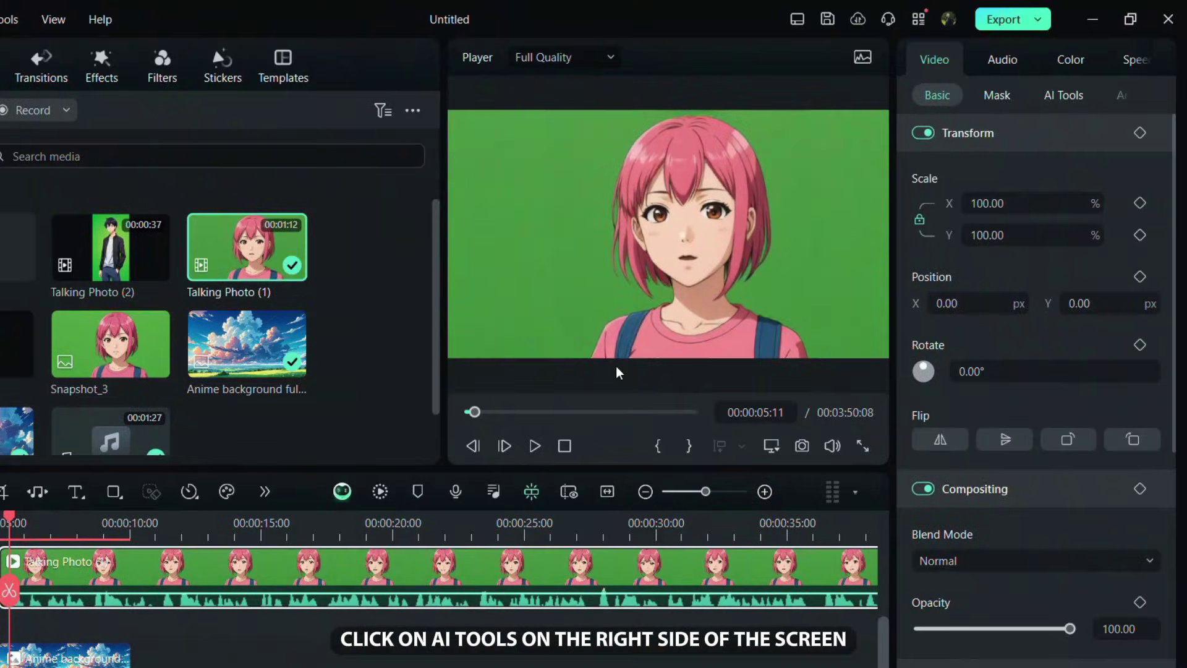
# - Key out the girl's green screen with offset 27 and edge thickness about -1
pyautogui.click(1064, 104)
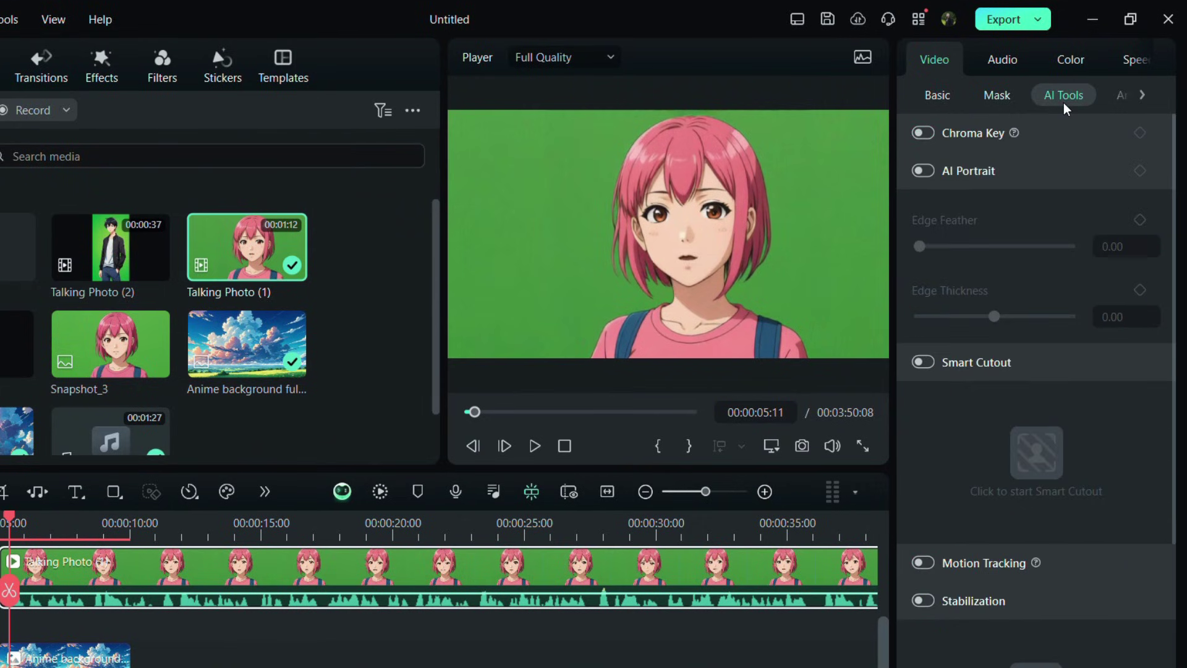
pyautogui.click(933, 135)
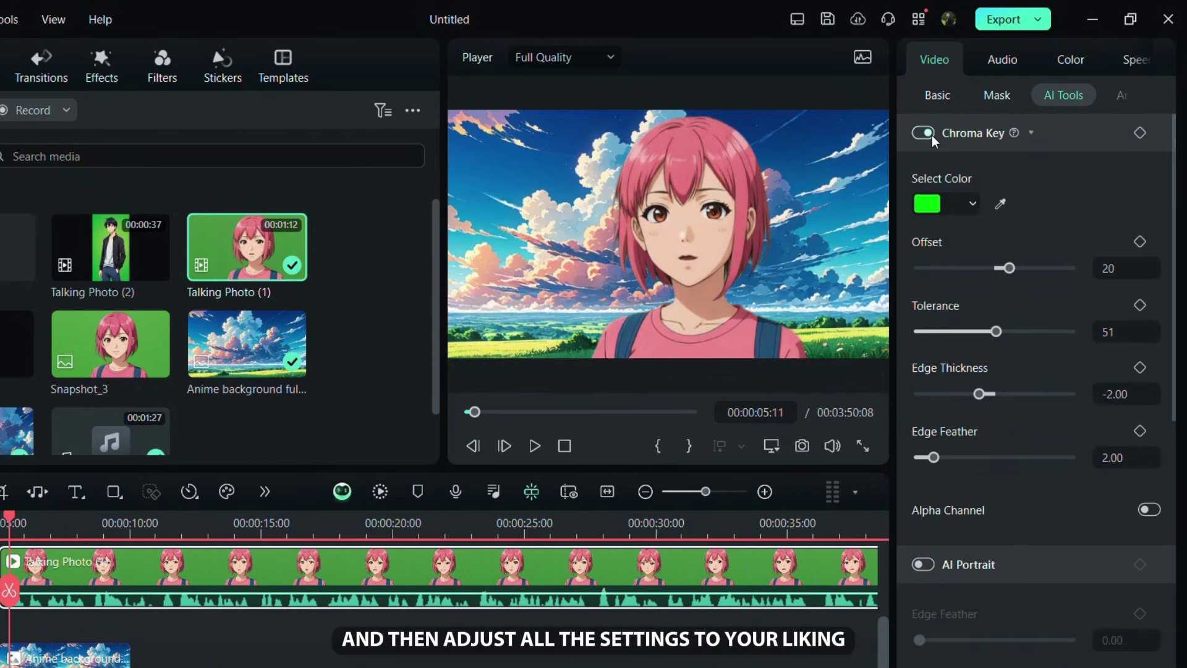
pyautogui.moveTo(1010, 268)
pyautogui.mouseDown()
pyautogui.moveTo(993, 268)
pyautogui.moveTo(1014, 267)
pyautogui.mouseUp()
pyautogui.moveTo(979, 394); pyautogui.dragTo(986, 393)
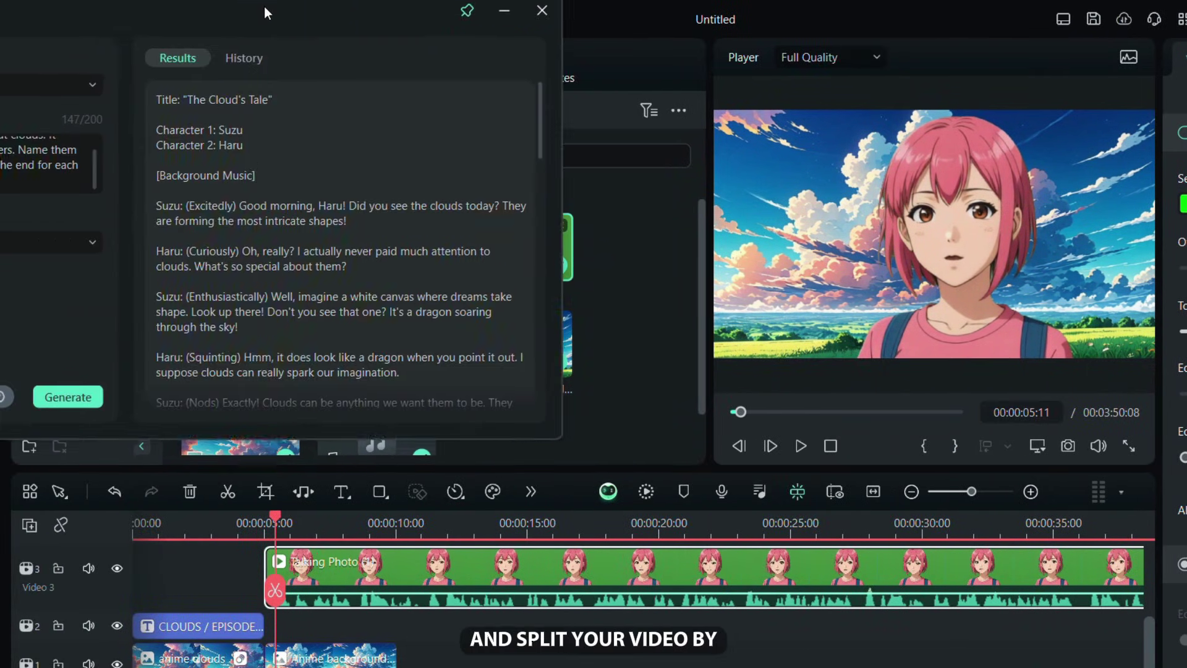
# - Play the girl's clip from 5 seconds and split it where Suzu's first sentence ends
pyautogui.moveTo(264, 7)
pyautogui.mouseDown()
pyautogui.moveTo(400, 52)
pyautogui.moveTo(379, 46)
pyautogui.mouseUp()
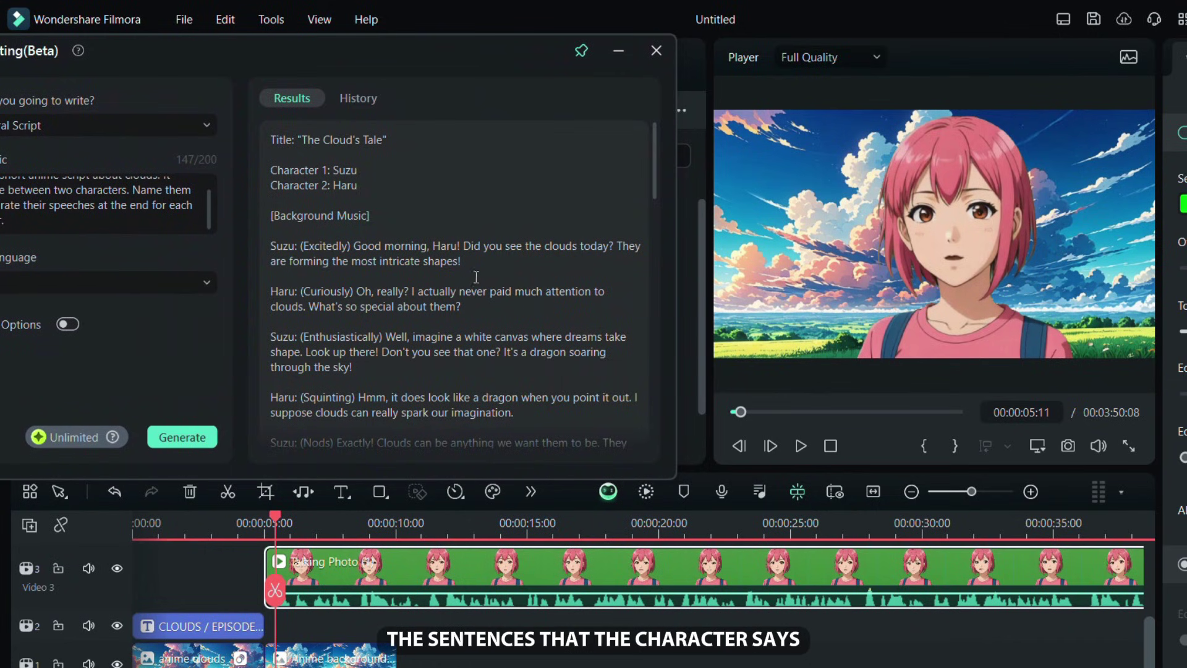
pyautogui.moveTo(467, 266); pyautogui.dragTo(355, 244)
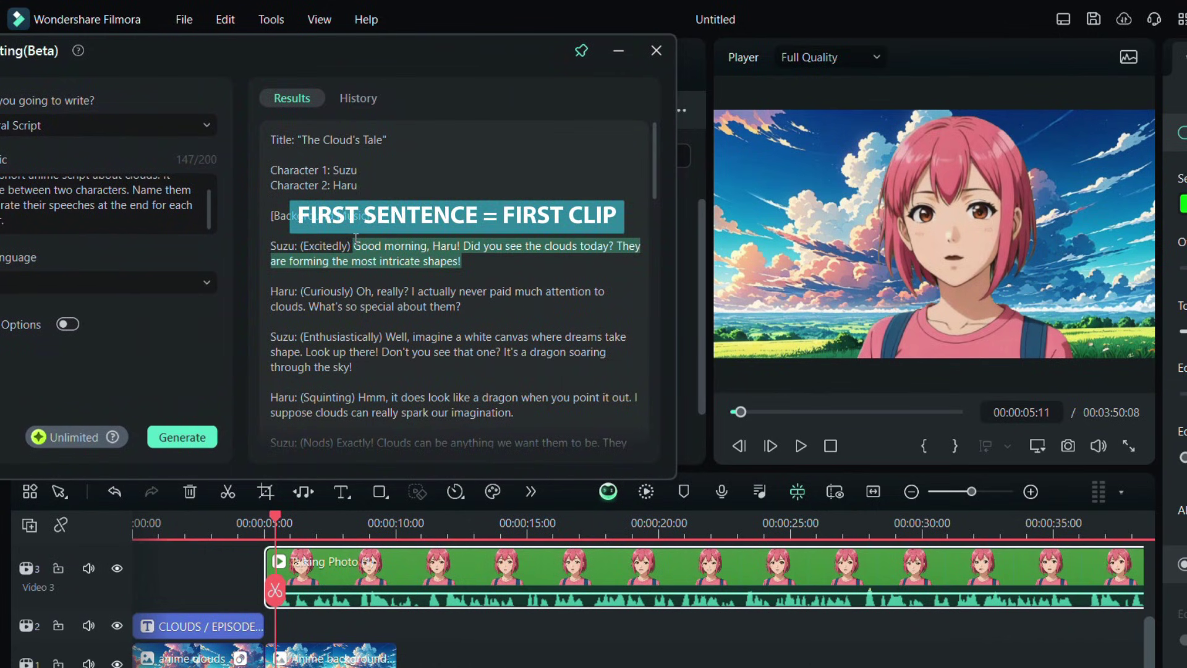
pyautogui.click(263, 516)
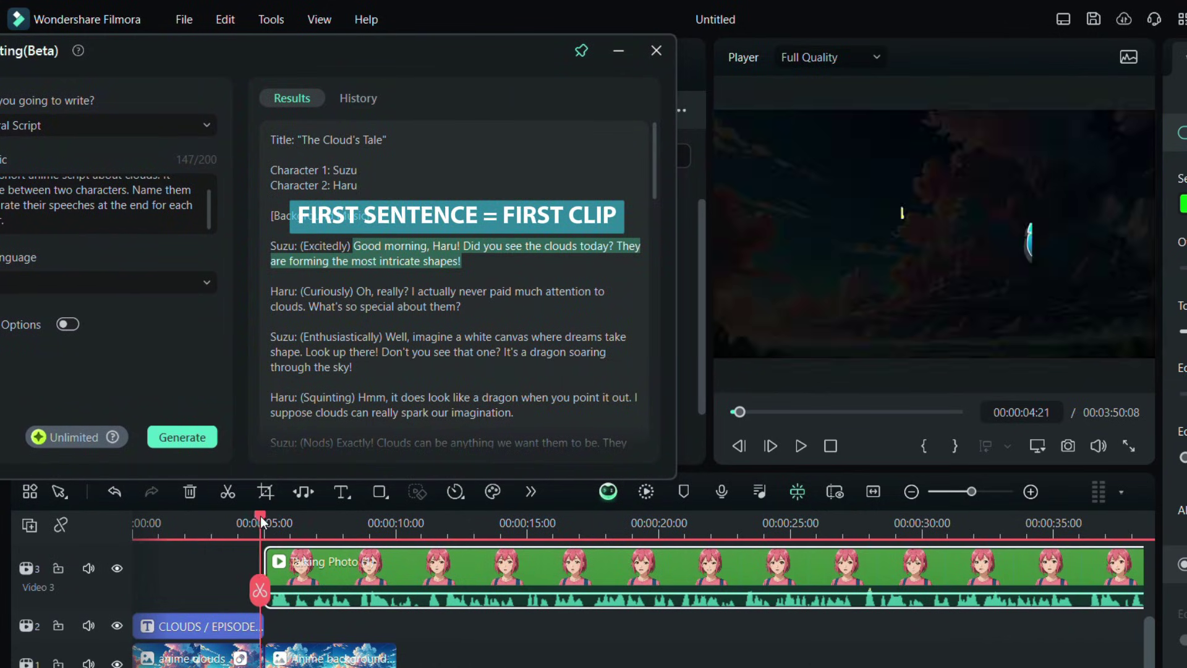
pyautogui.press('space')
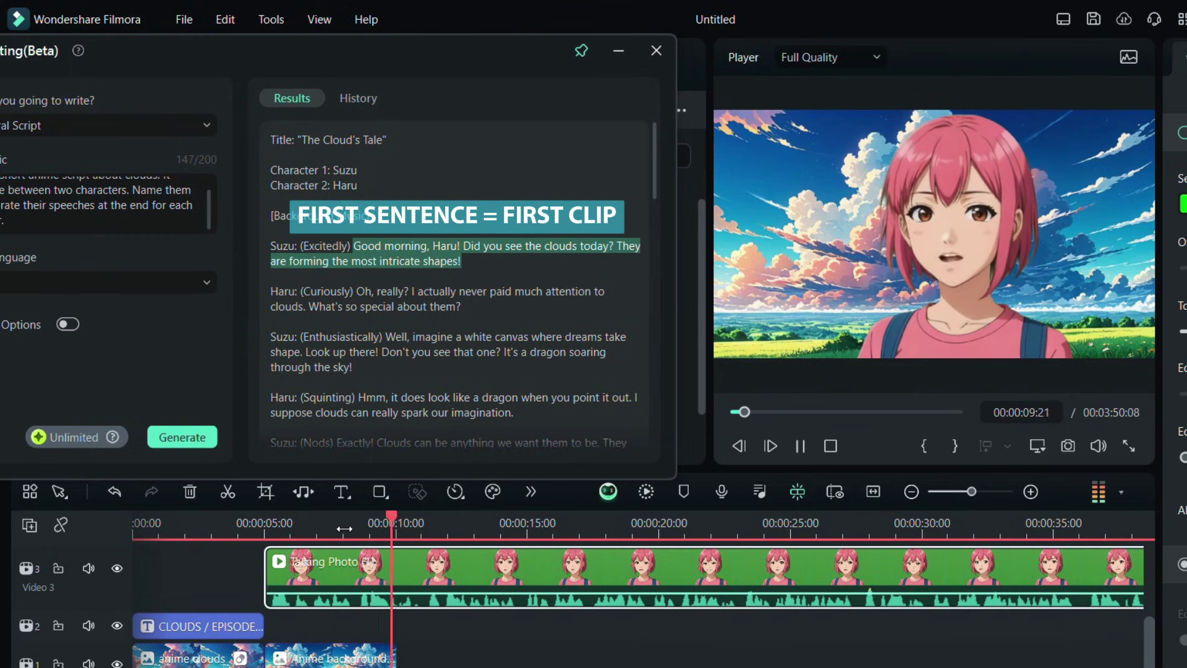
pyautogui.press('space')
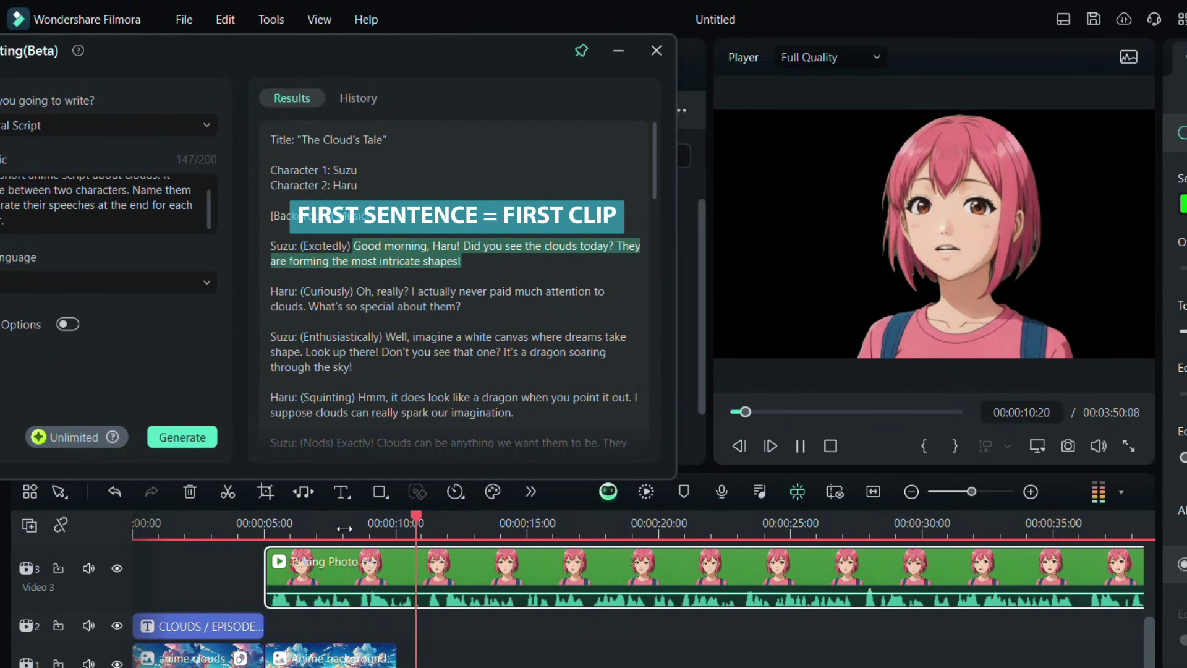
pyautogui.press('space')
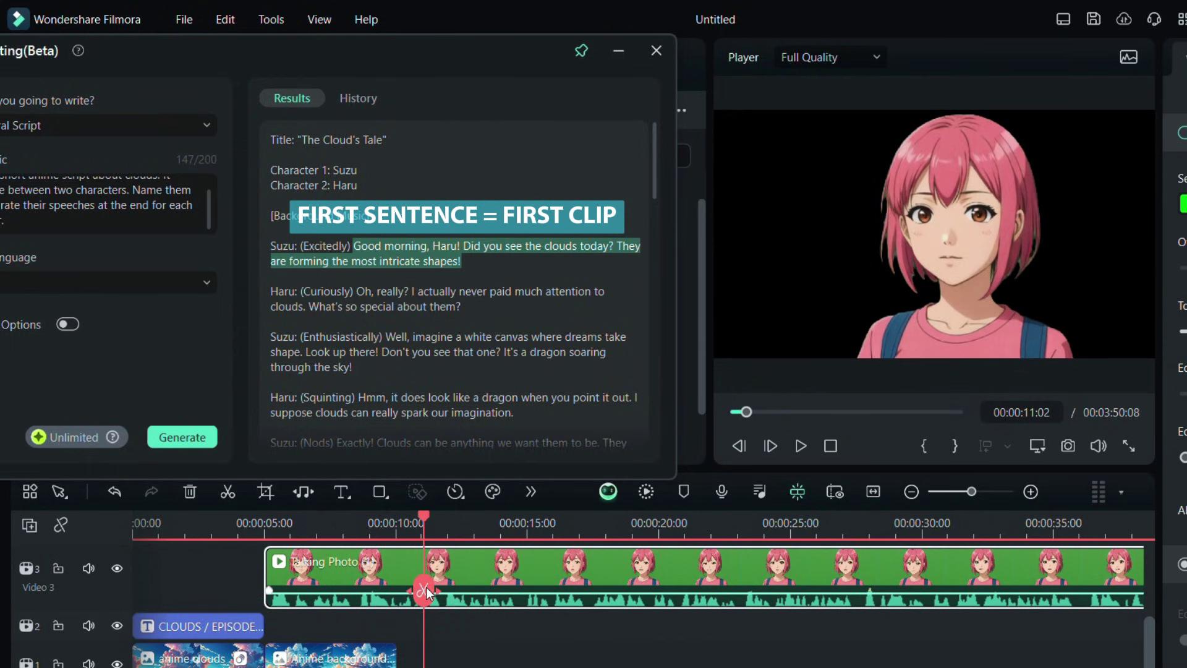
pyautogui.click(424, 590)
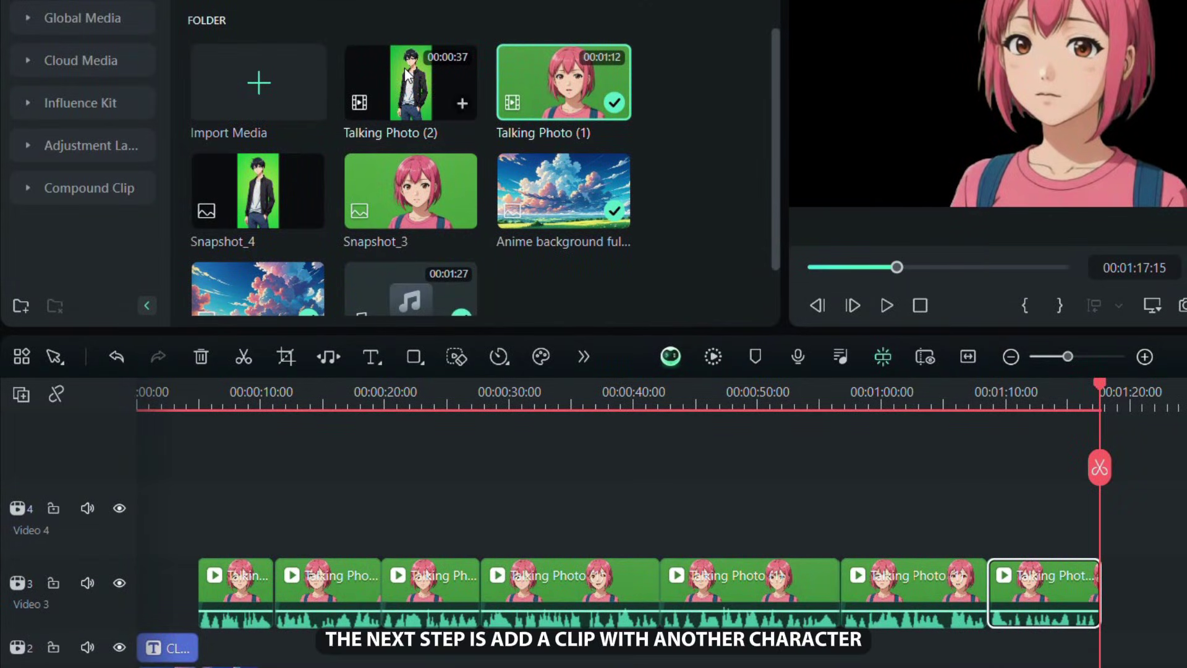
# - Put Talking Photo (2) on Video 4, hide the girl's clips, and chroma-key the boy's clip
pyautogui.moveTo(405, 68)
pyautogui.mouseDown()
pyautogui.moveTo(197, 508)
pyautogui.moveTo(207, 505)
pyautogui.mouseUp()
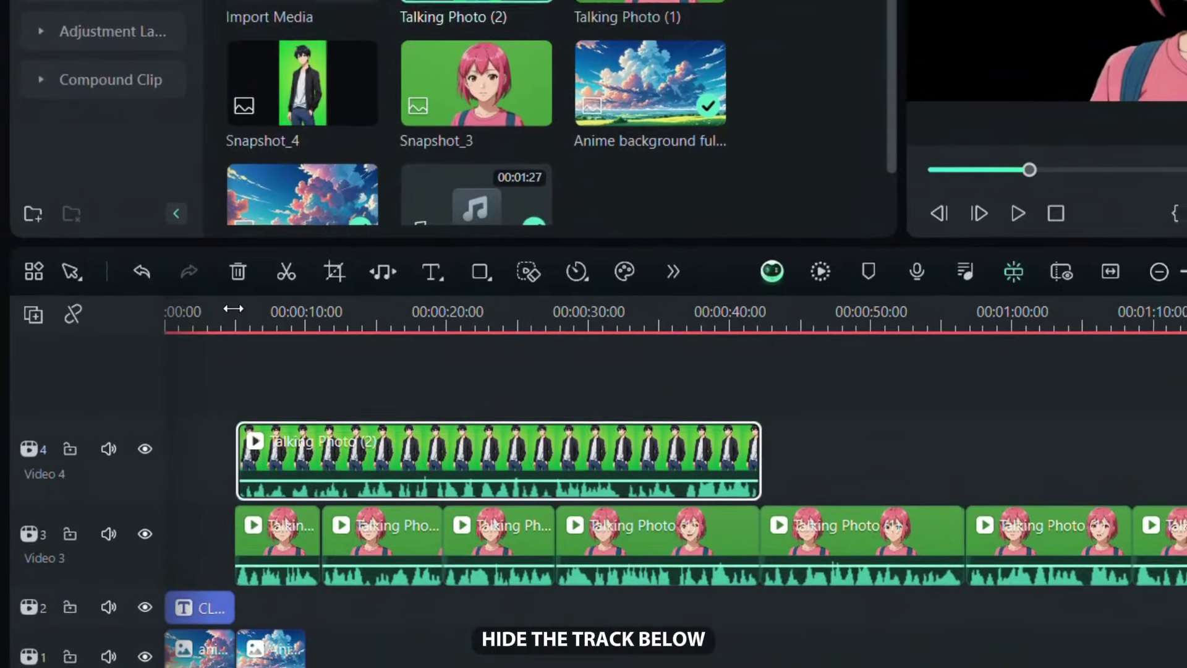
pyautogui.click(235, 312)
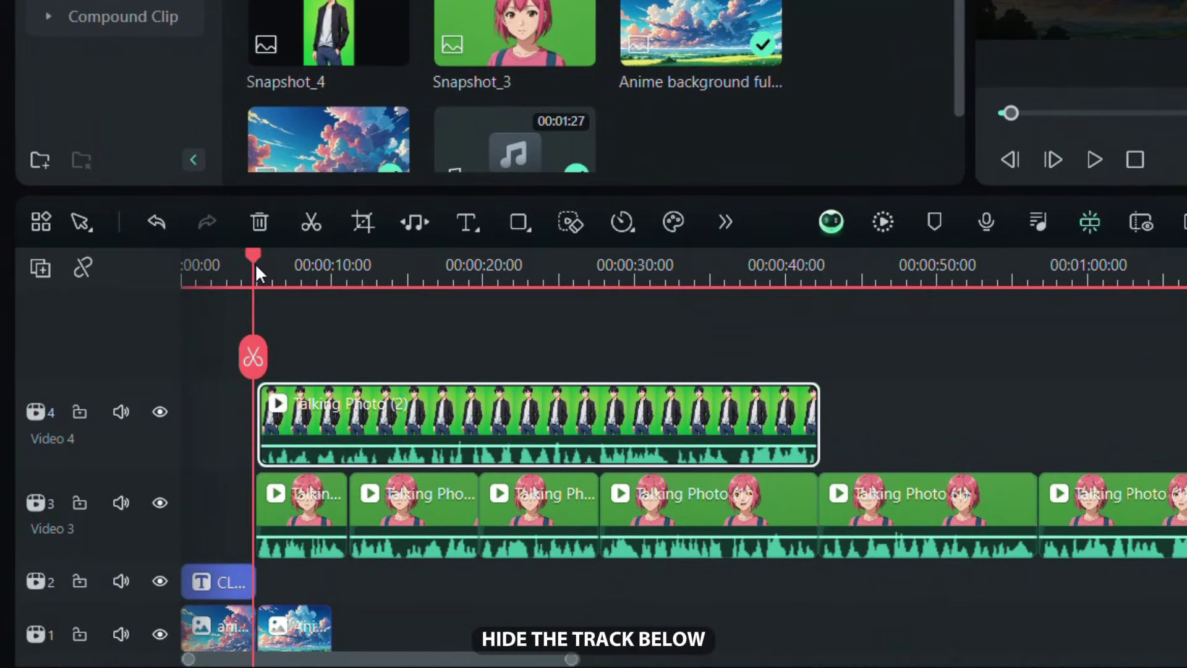
pyautogui.click(161, 503)
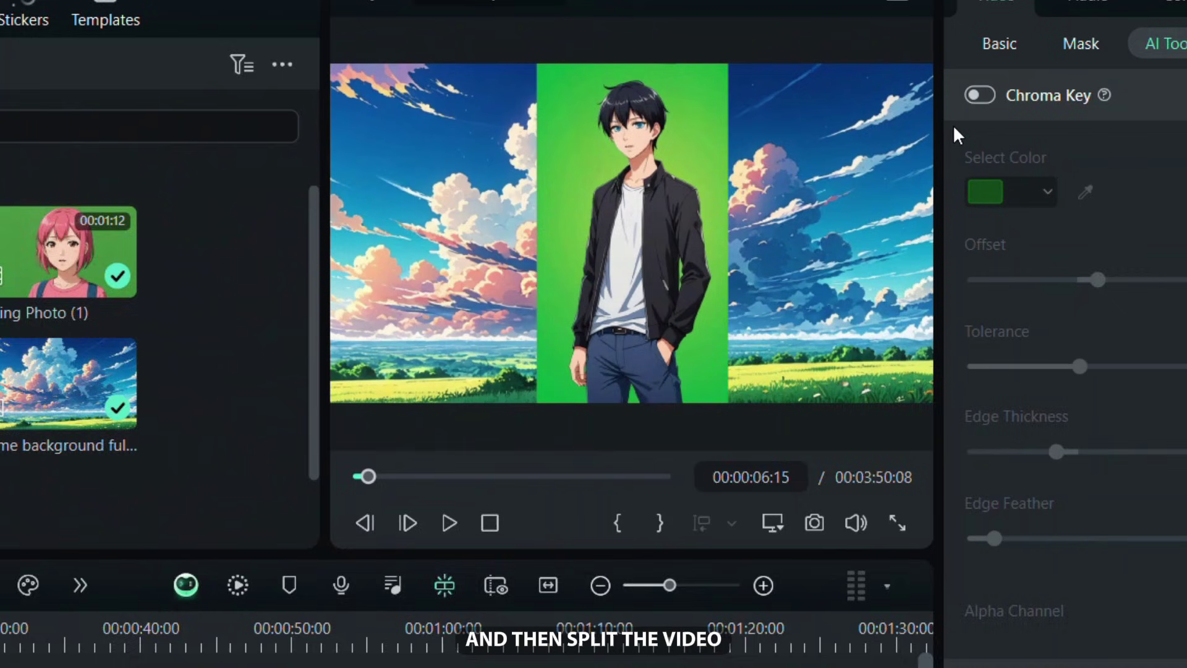
pyautogui.click(823, 181)
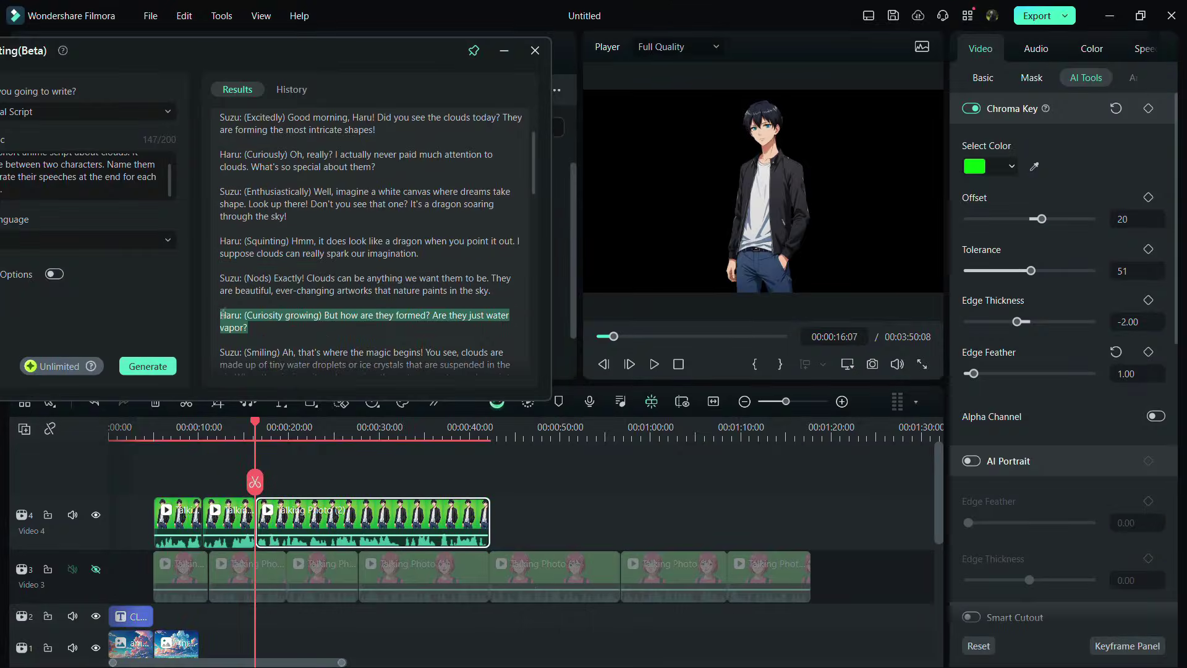
pyautogui.press('space')
pyautogui.keyDown('ctrl'); pyautogui.scroll(2, 287, 433); pyautogui.keyUp('ctrl')
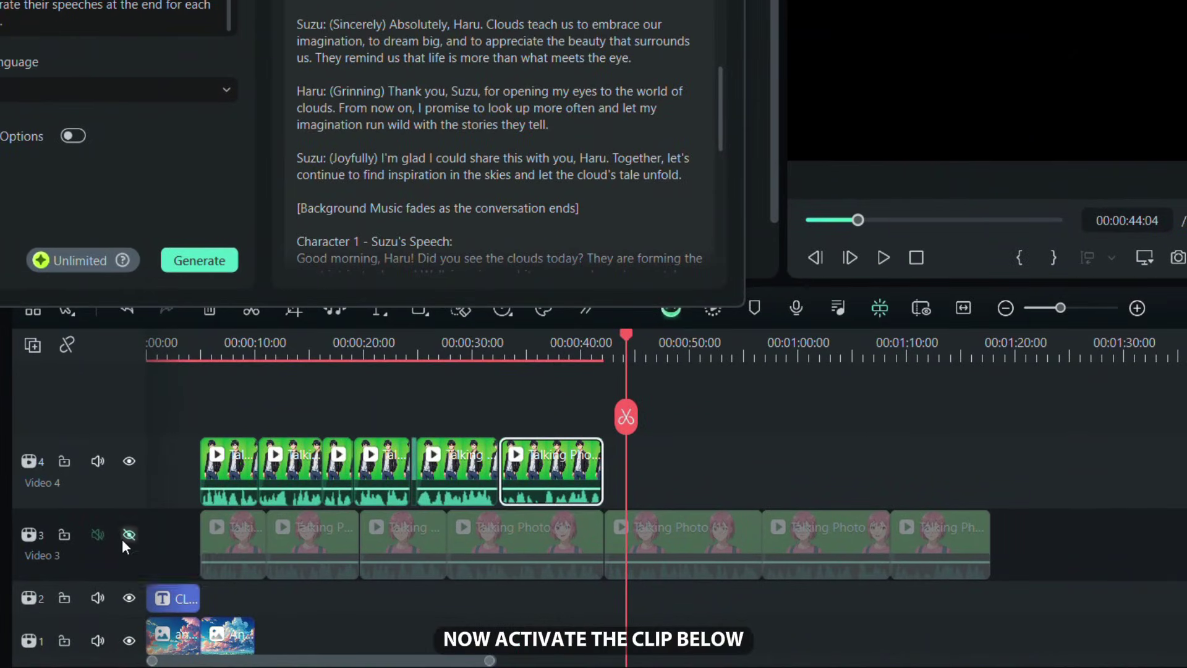
# - Unhide the girl's clips and slot the boy's first two pieces between them without gaps
pyautogui.click(125, 539)
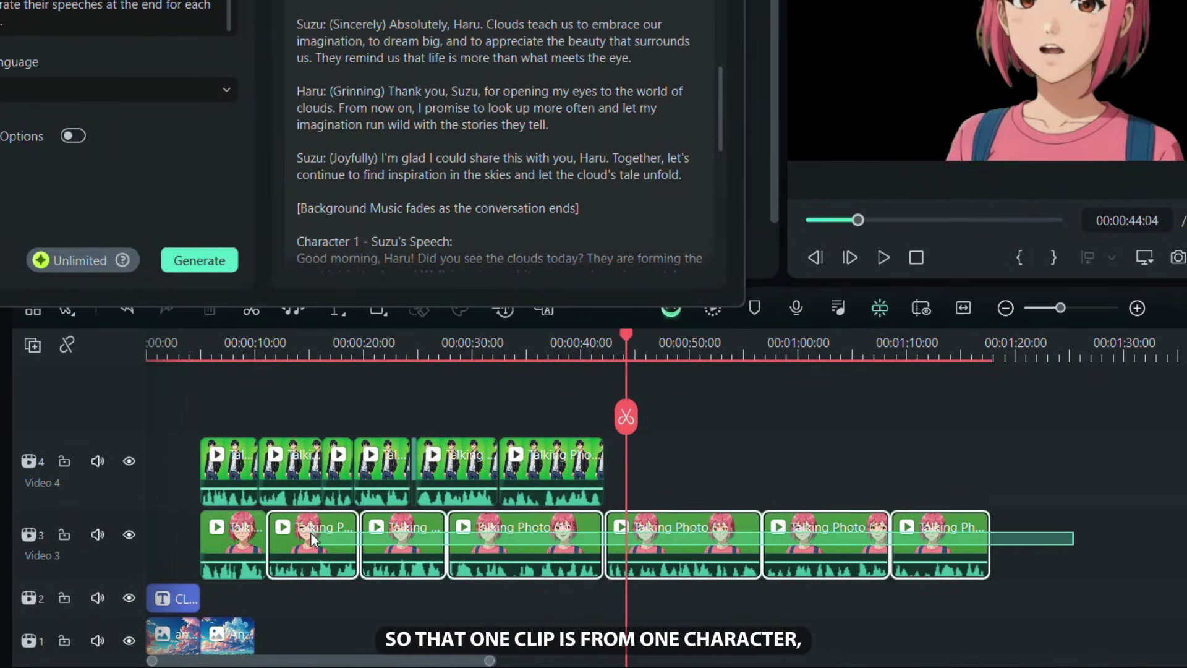
pyautogui.moveTo(312, 533); pyautogui.dragTo(567, 541)
pyautogui.click(225, 455)
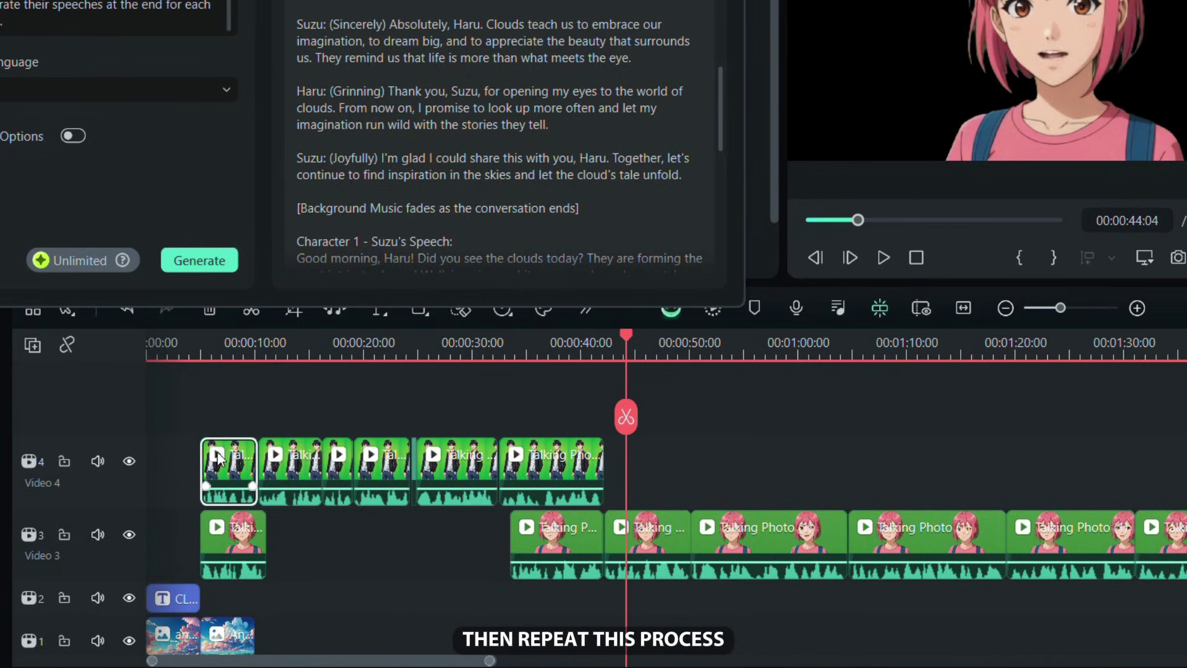
pyautogui.moveTo(219, 458)
pyautogui.mouseDown()
pyautogui.moveTo(284, 544)
pyautogui.moveTo(310, 550)
pyautogui.mouseUp()
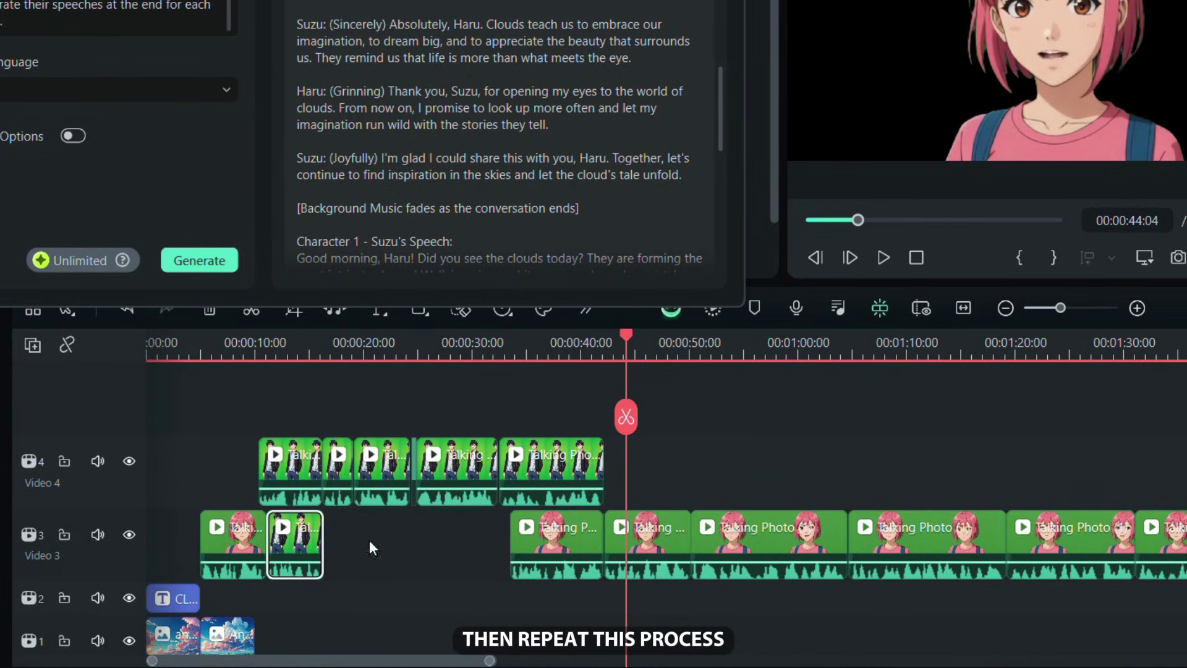
pyautogui.moveTo(552, 538); pyautogui.dragTo(360, 538)
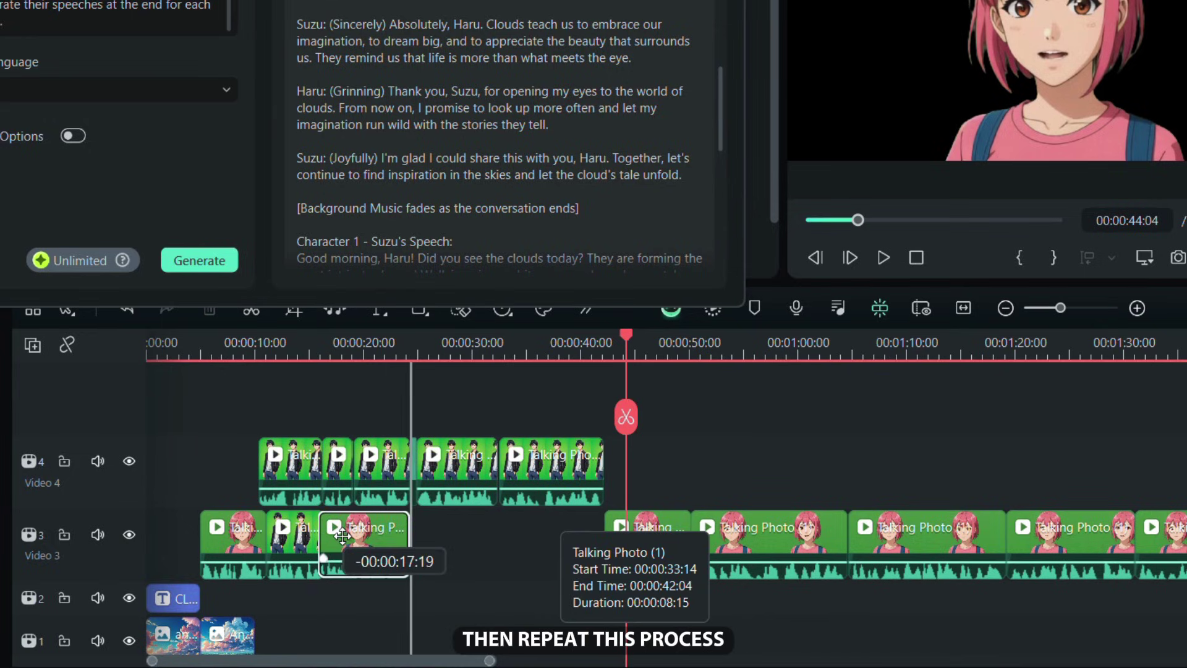
pyautogui.moveTo(291, 453)
pyautogui.mouseDown()
pyautogui.moveTo(437, 544)
pyautogui.moveTo(451, 536)
pyautogui.mouseUp()
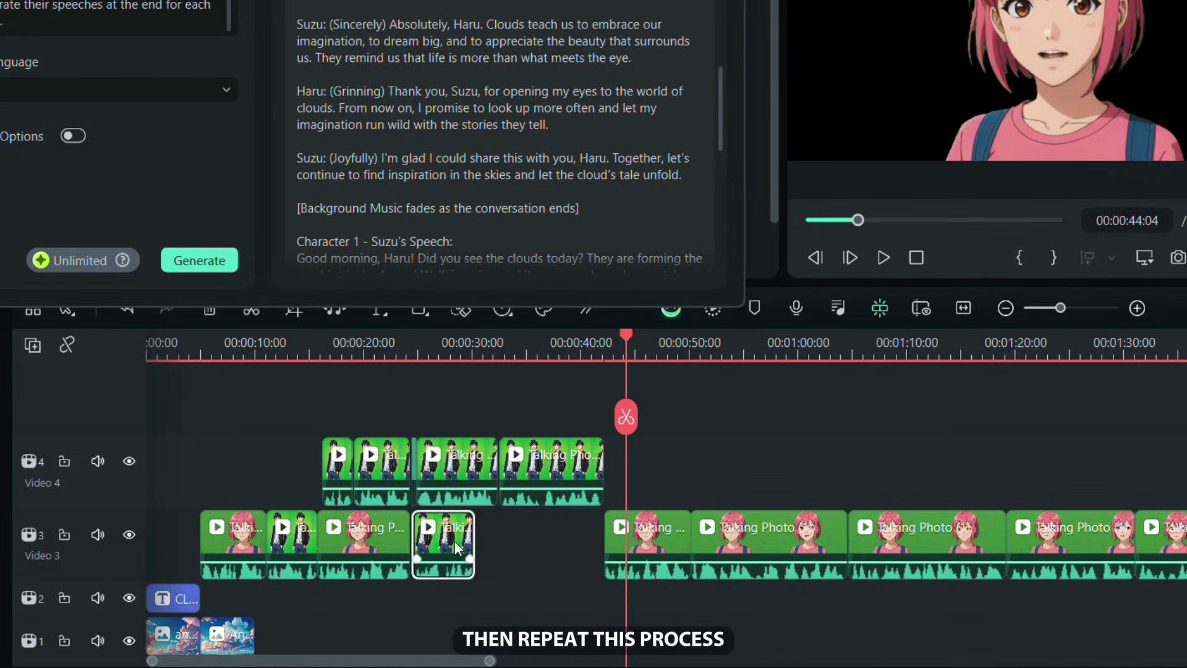
pyautogui.moveTo(639, 542); pyautogui.dragTo(510, 543)
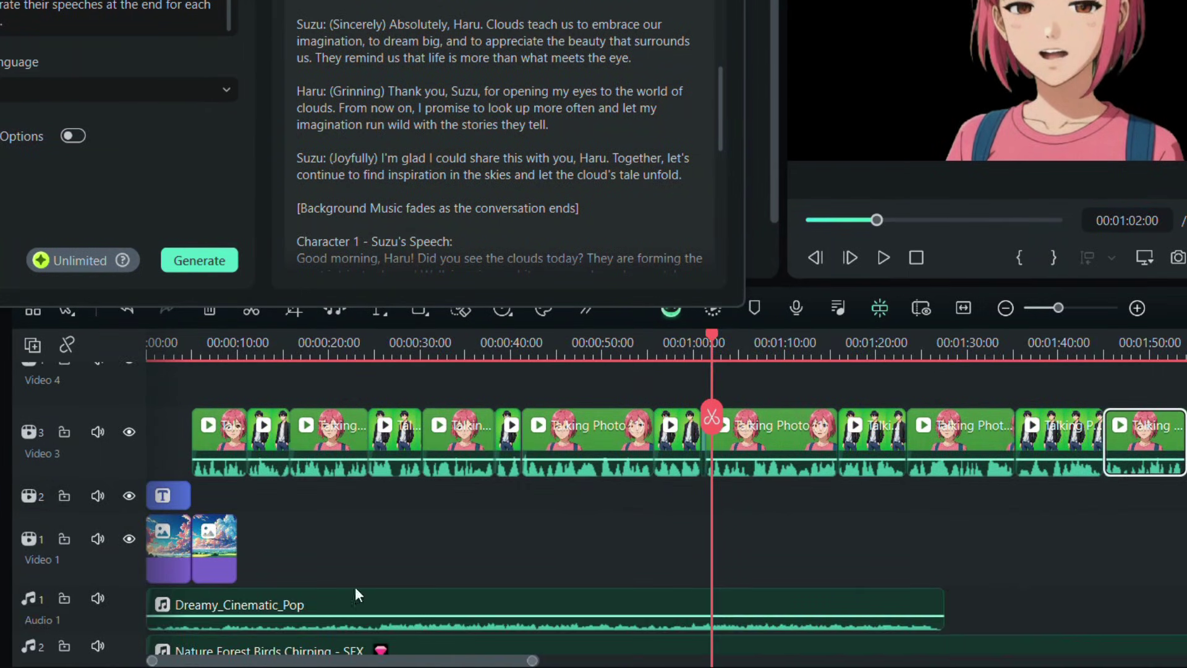
# - Stretch the cloud background to the episode's end and add the grassy field image above it
pyautogui.click(205, 536)
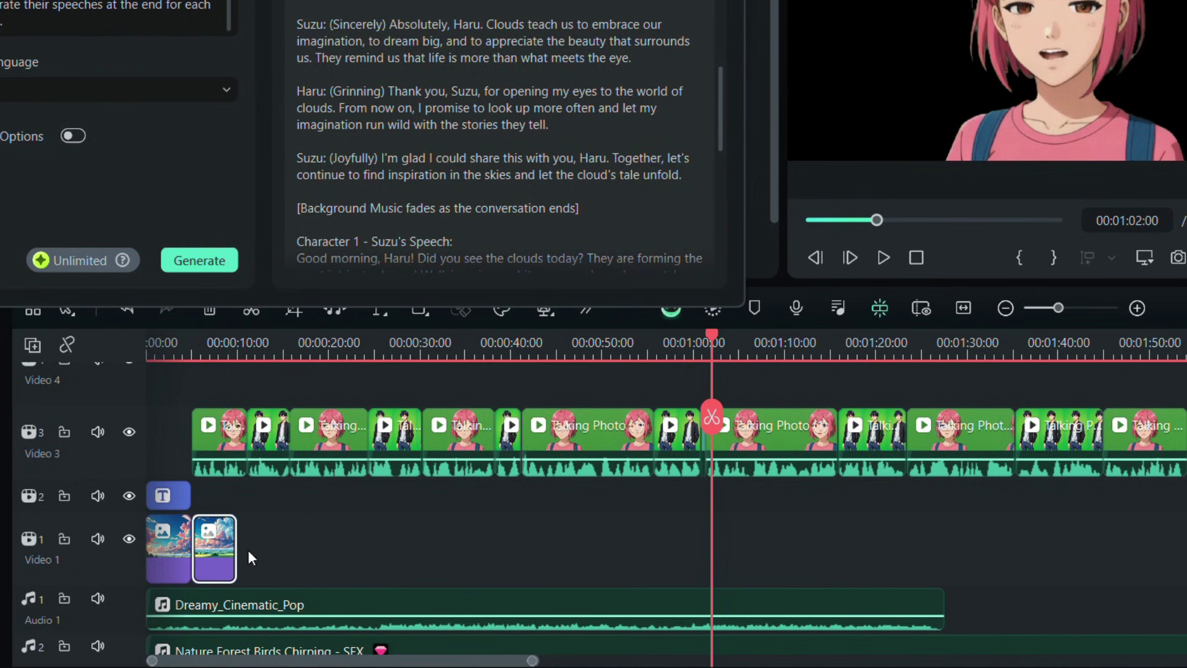
pyautogui.moveTo(232, 545); pyautogui.dragTo(1049, 546)
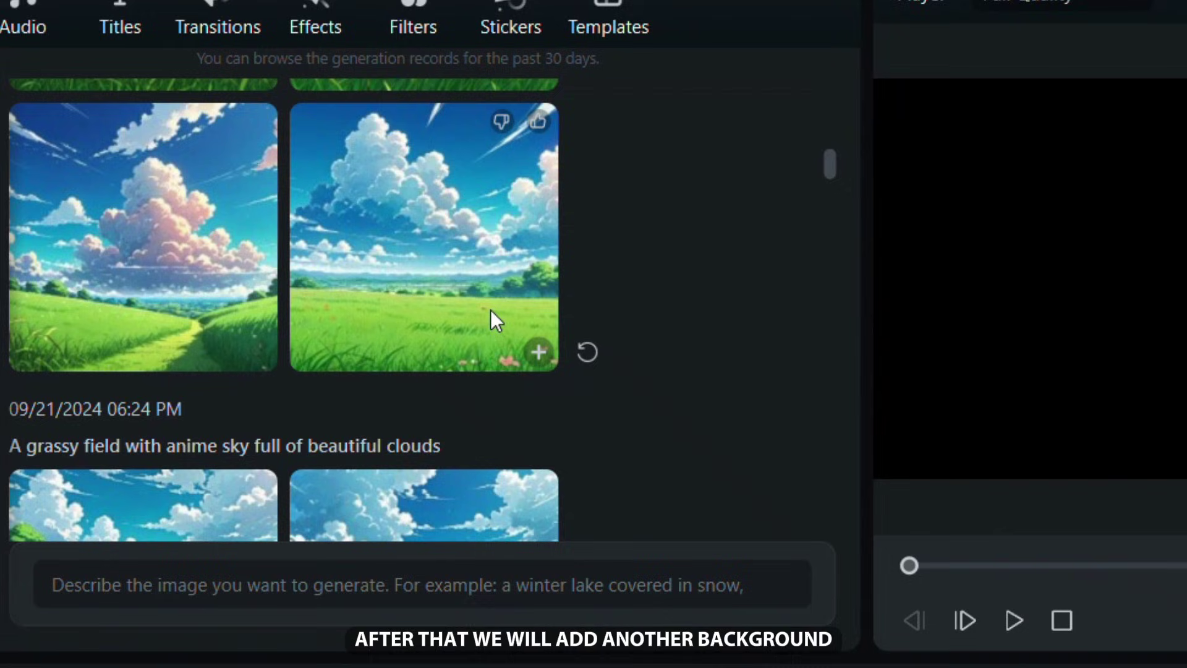
pyautogui.moveTo(491, 309)
pyautogui.mouseDown()
pyautogui.moveTo(7, 470)
pyautogui.moveTo(11, 443)
pyautogui.moveTo(75, 434)
pyautogui.moveTo(1007, 455)
pyautogui.mouseUp()
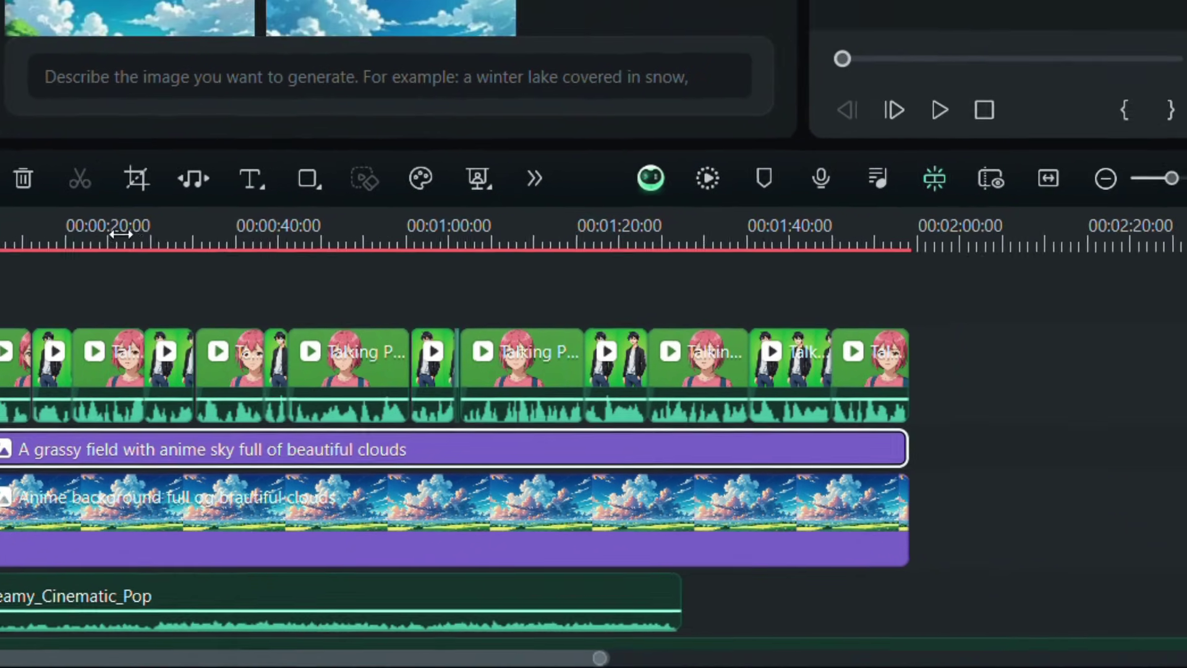
pyautogui.scroll(3, 128, 193)
pyautogui.scroll(3, 144, 301)
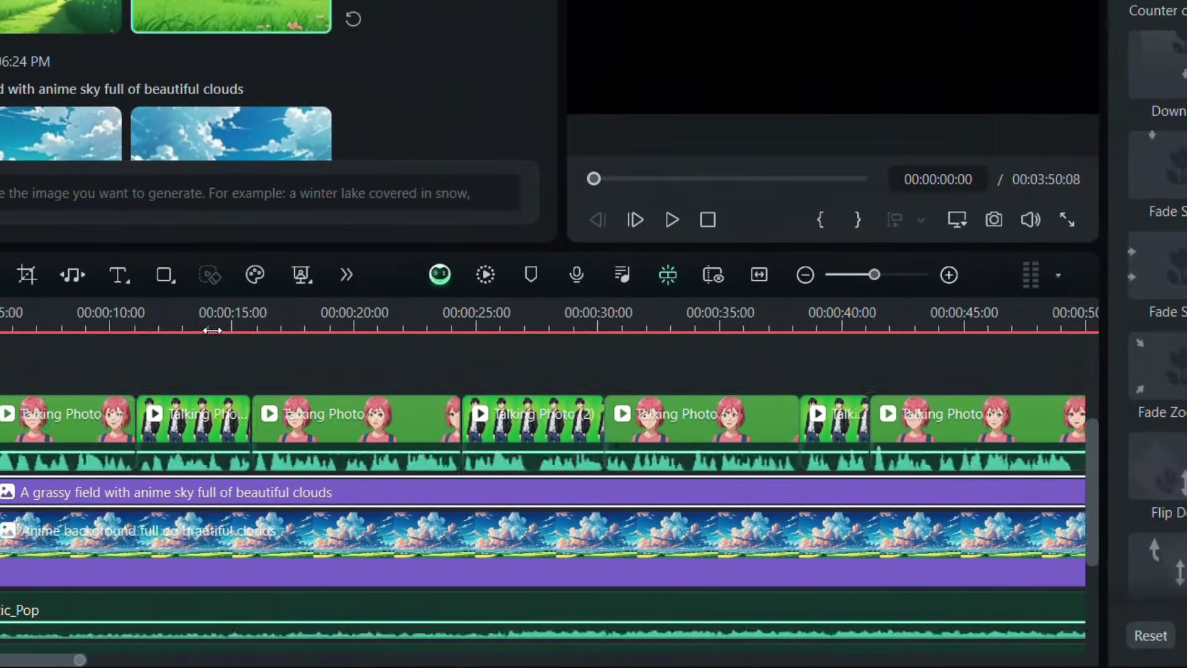
pyautogui.hscroll(-3, 81, 353)
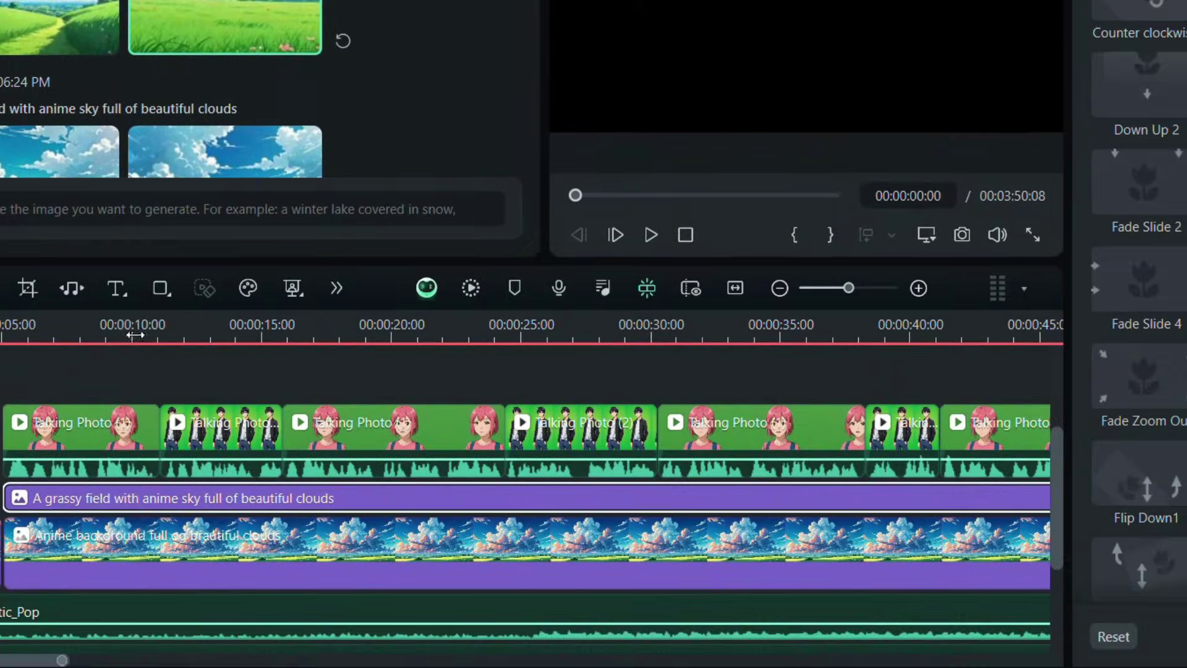
pyautogui.click(158, 341)
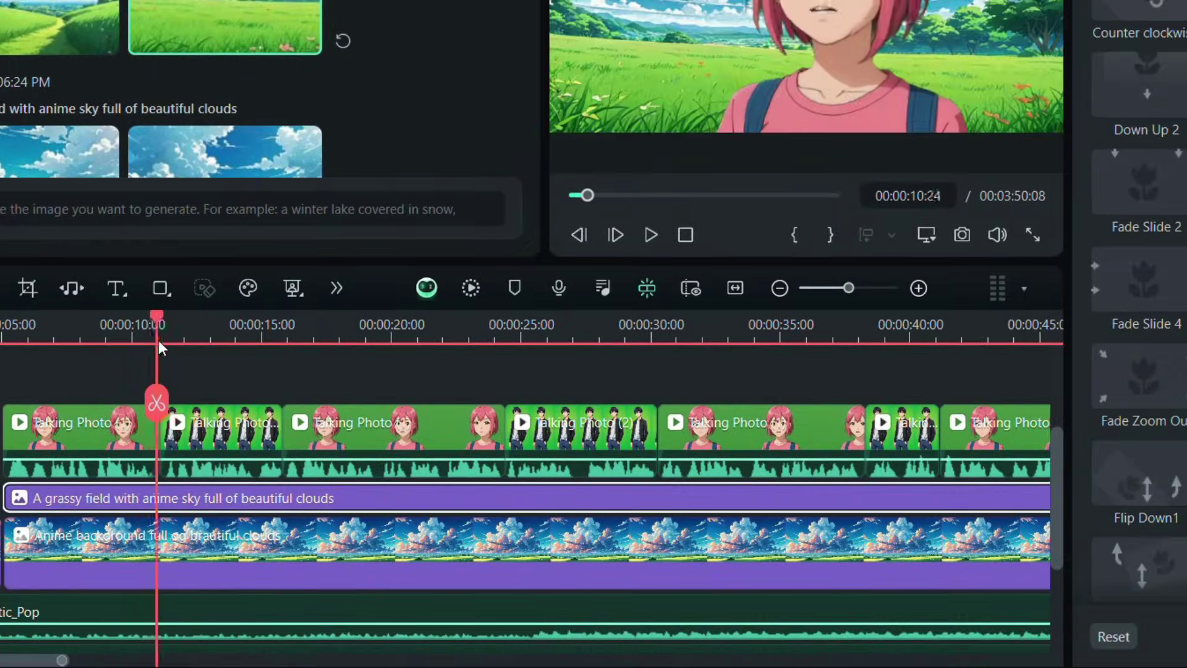
# - Split the grassy field background at every speaker-change clip boundary
pyautogui.moveTo(159, 341); pyautogui.dragTo(161, 342)
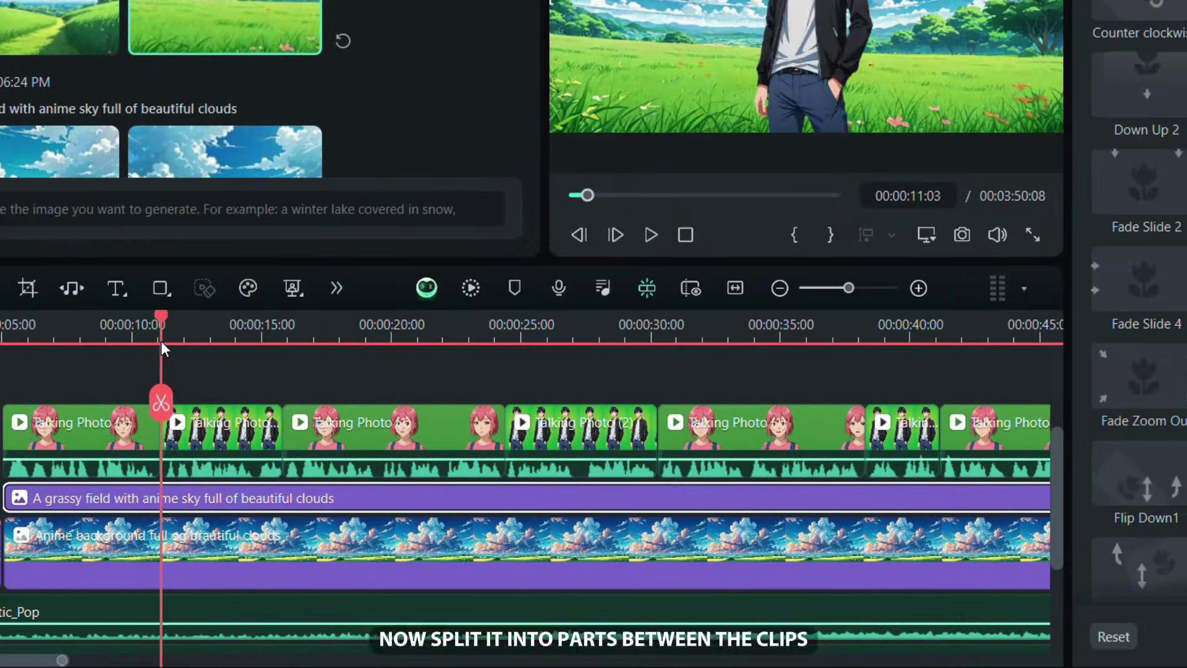
pyautogui.click(161, 405)
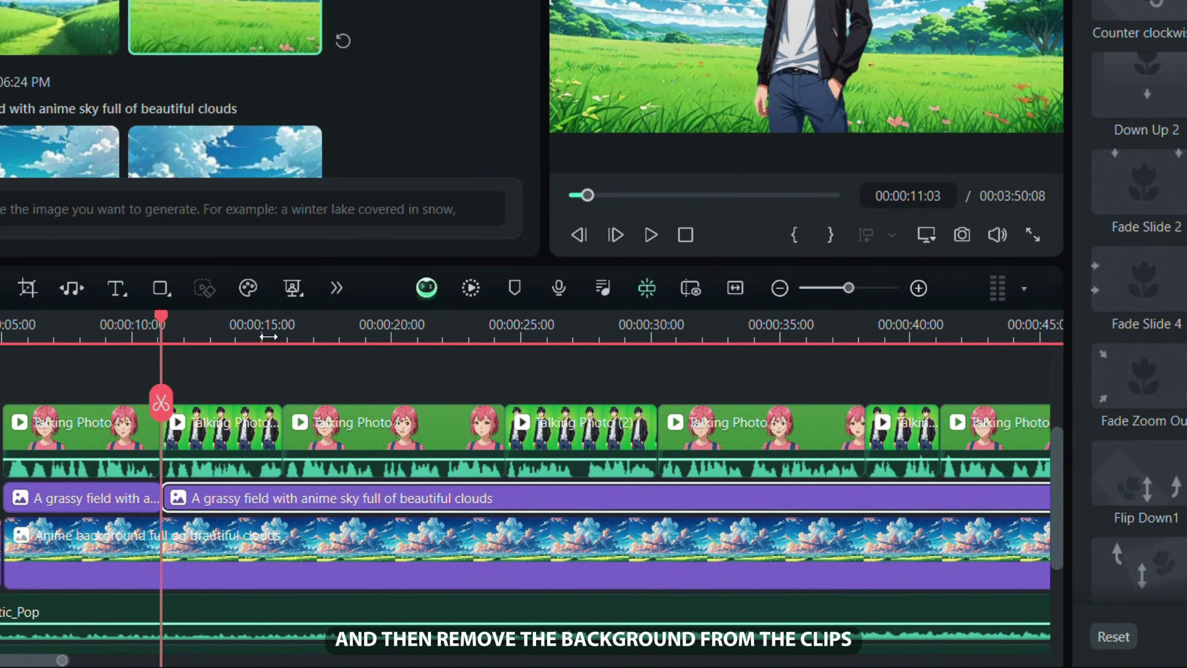
pyautogui.click(281, 405)
pyautogui.moveTo(281, 335); pyautogui.dragTo(868, 335)
pyautogui.click(511, 405)
pyautogui.click(660, 404)
pyautogui.click(867, 405)
pyautogui.moveTo(868, 409)
pyautogui.mouseDown()
pyautogui.moveTo(941, 399)
pyautogui.moveTo(742, 399)
pyautogui.mouseUp()
pyautogui.click(941, 405)
pyautogui.click(743, 404)
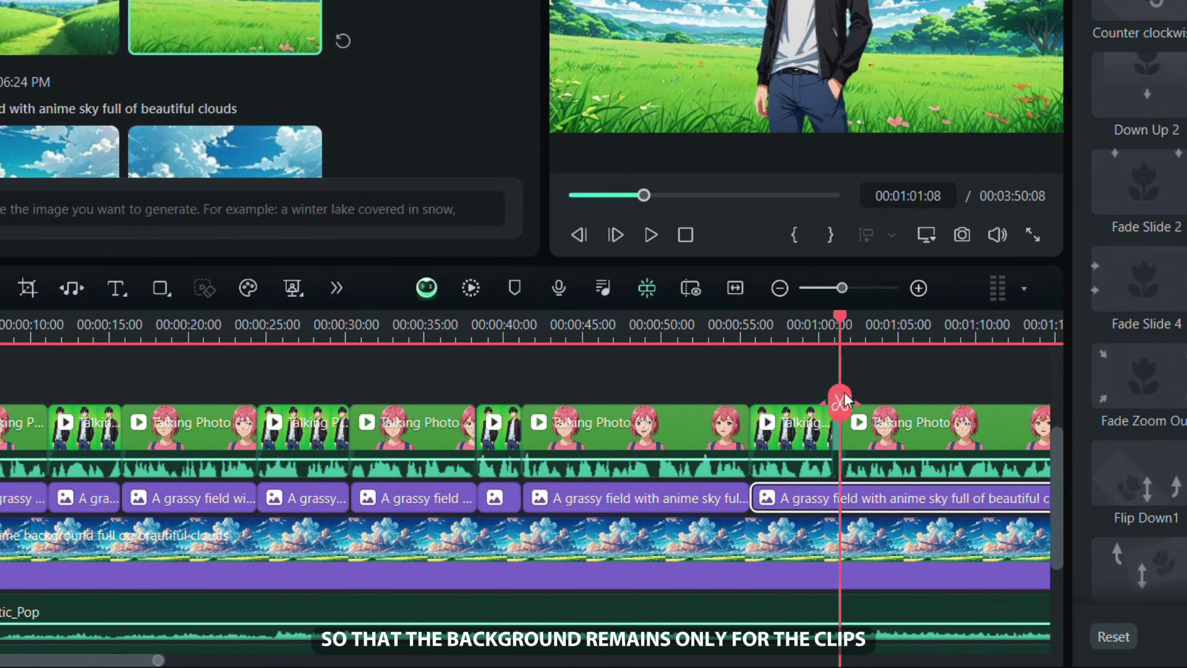
pyautogui.click(842, 405)
pyautogui.click(357, 405)
pyautogui.moveTo(357, 335); pyautogui.dragTo(816, 335)
pyautogui.click(480, 405)
pyautogui.click(663, 405)
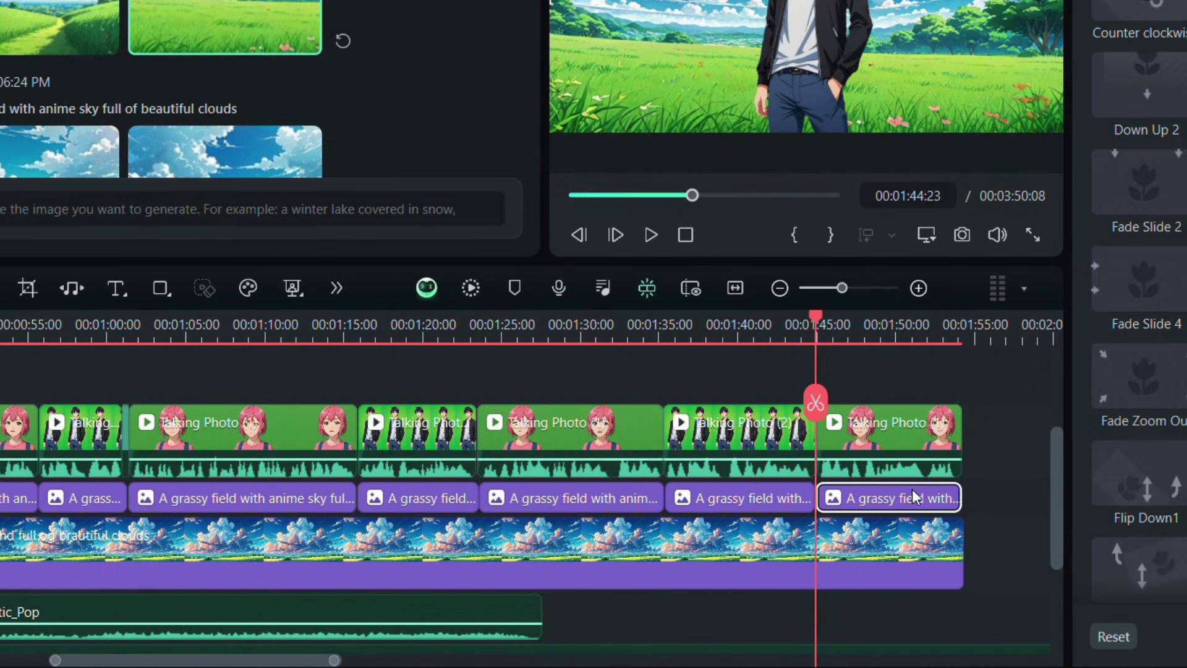
# - Delete the grassy pieces under the girl's clips and trim the remaining pieces to their clips
pyautogui.press('Delete')
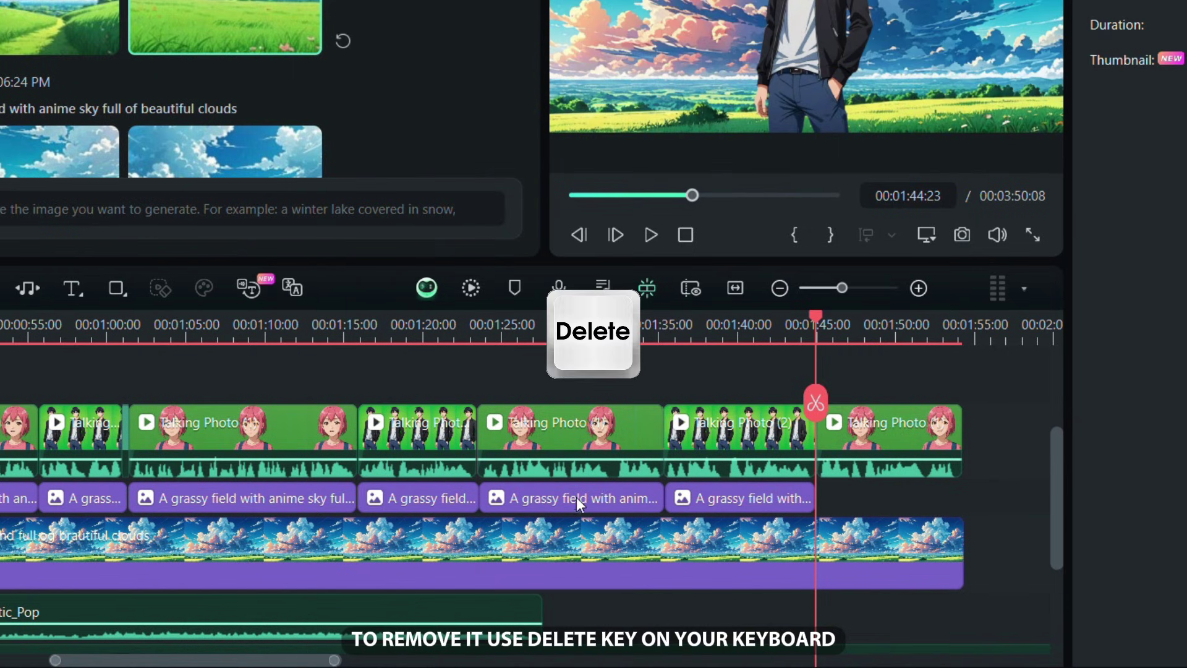
pyautogui.press('Delete')
pyautogui.hscroll(-5, 532, 489)
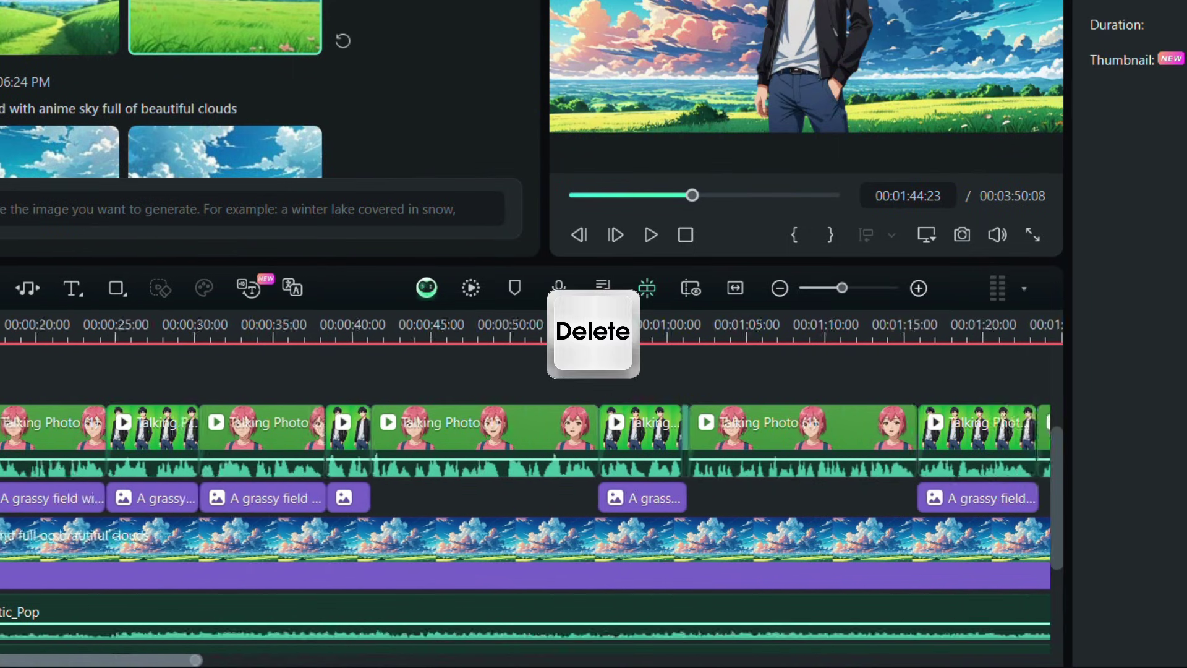
pyautogui.hscroll(-3, 396, 497)
pyautogui.press('Delete')
pyautogui.press('Delete')
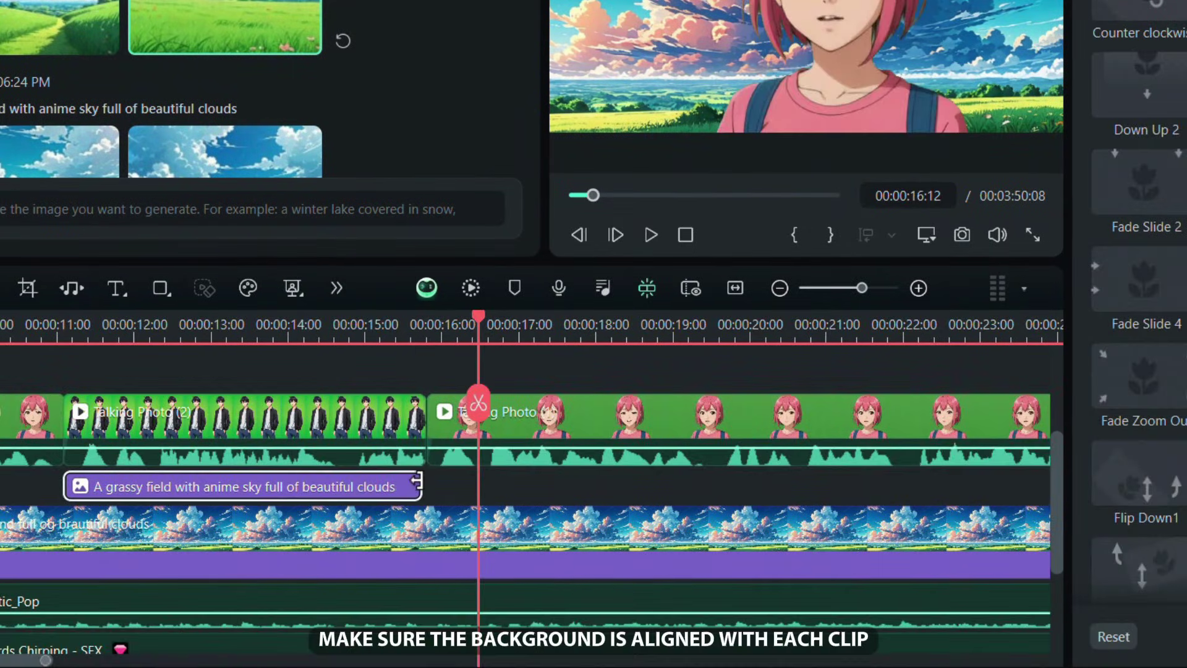
pyautogui.moveTo(421, 486); pyautogui.dragTo(425, 486)
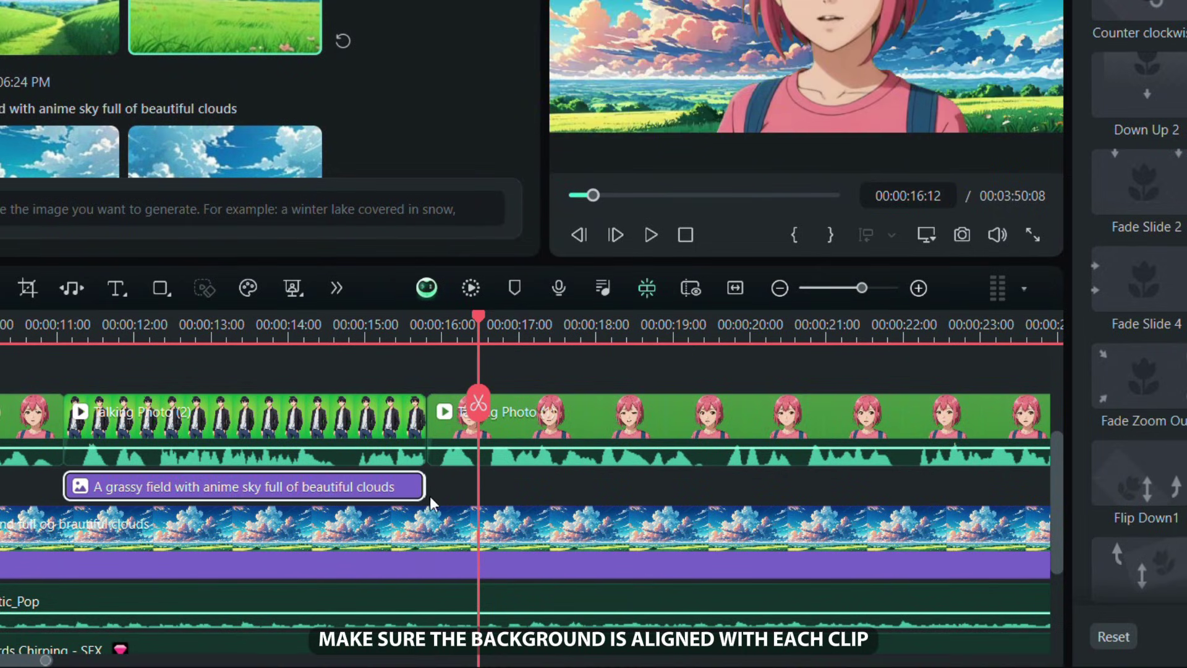
pyautogui.hotkey('ctrl', '-')
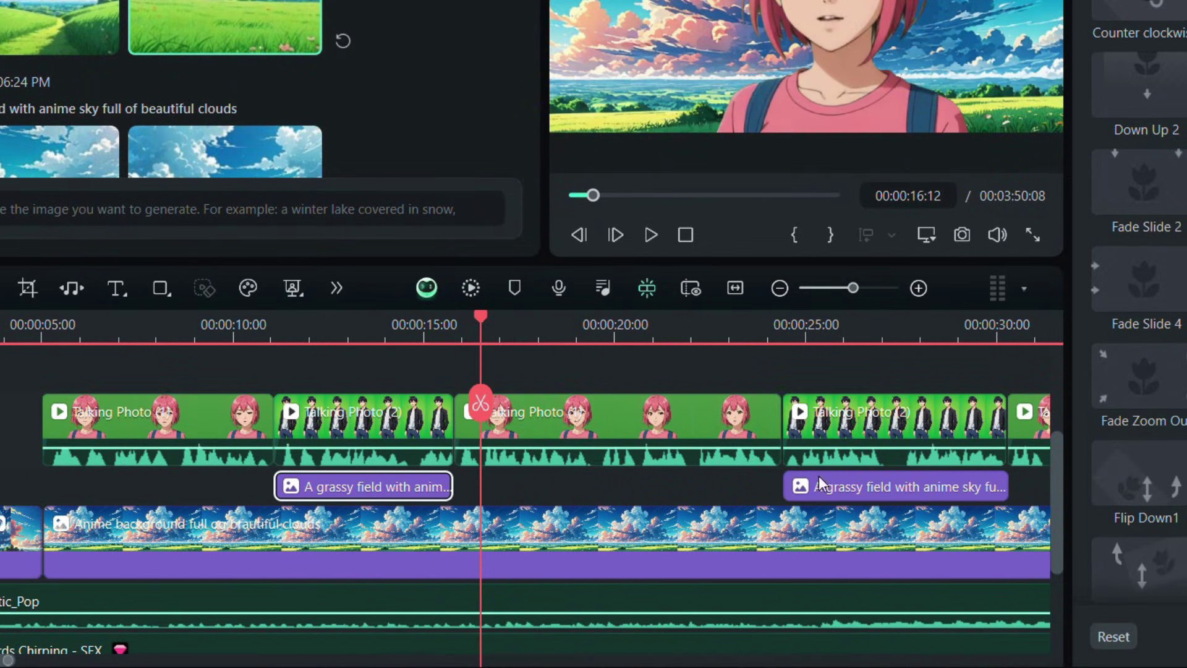
pyautogui.click(803, 490)
pyautogui.moveTo(779, 485); pyautogui.dragTo(775, 488)
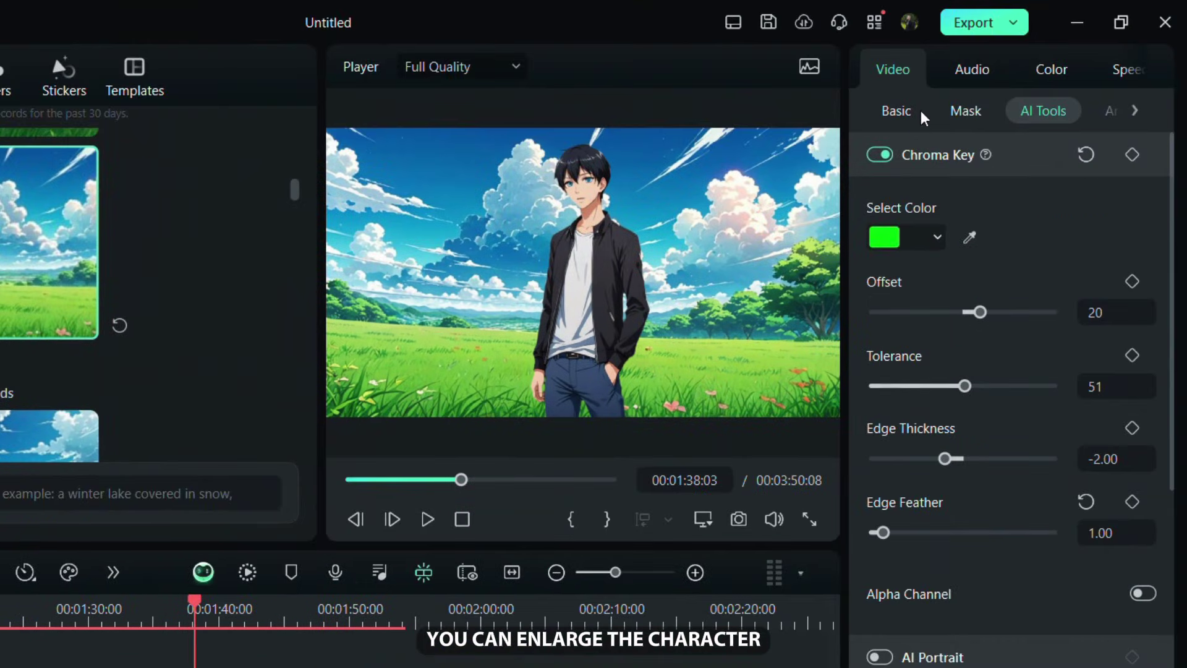
# - Enlarge the man to about 183% and lower him so his face shows
pyautogui.click(904, 113)
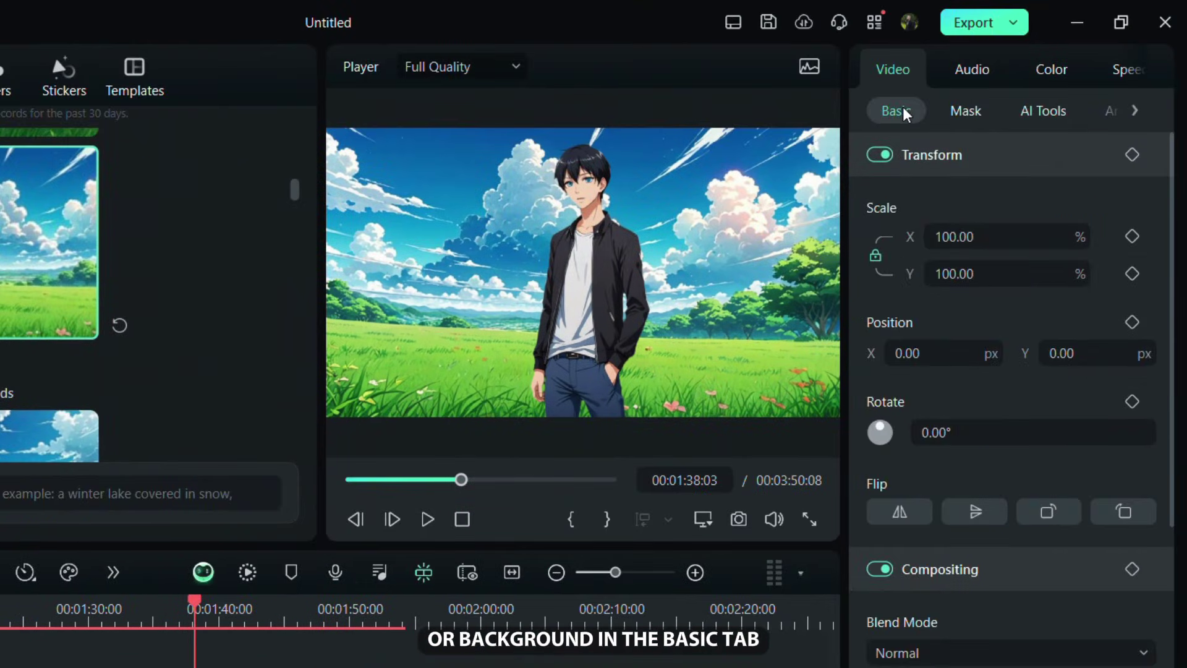
pyautogui.moveTo(940, 237); pyautogui.dragTo(1012, 236)
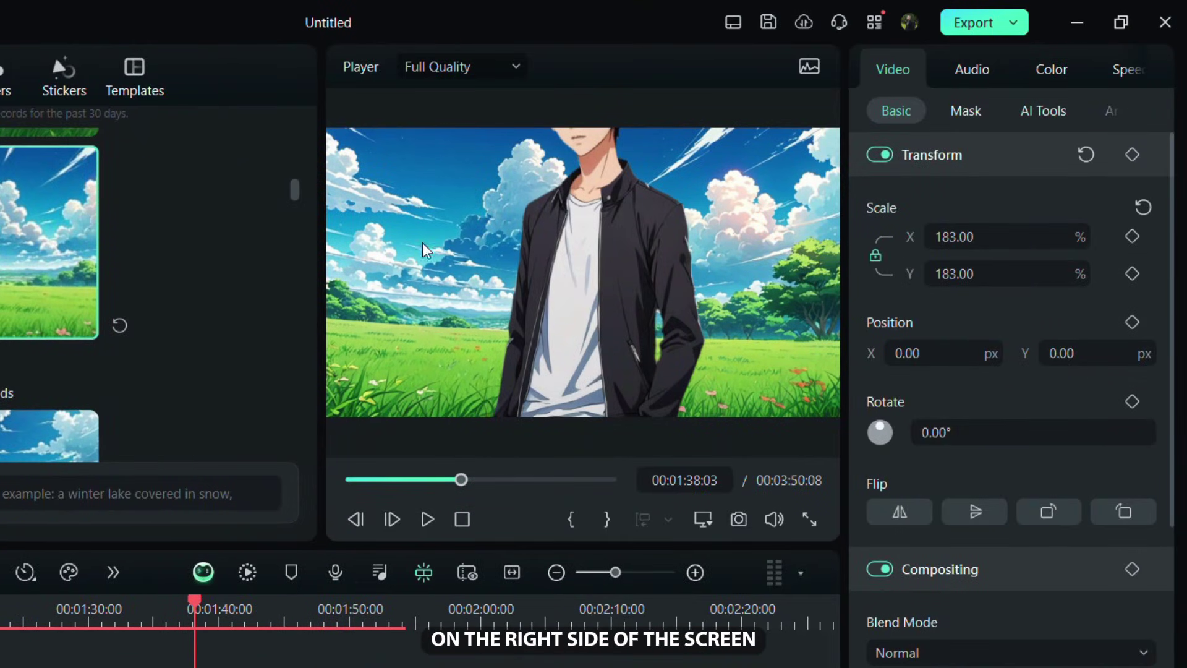
pyautogui.moveTo(583, 267); pyautogui.dragTo(594, 347)
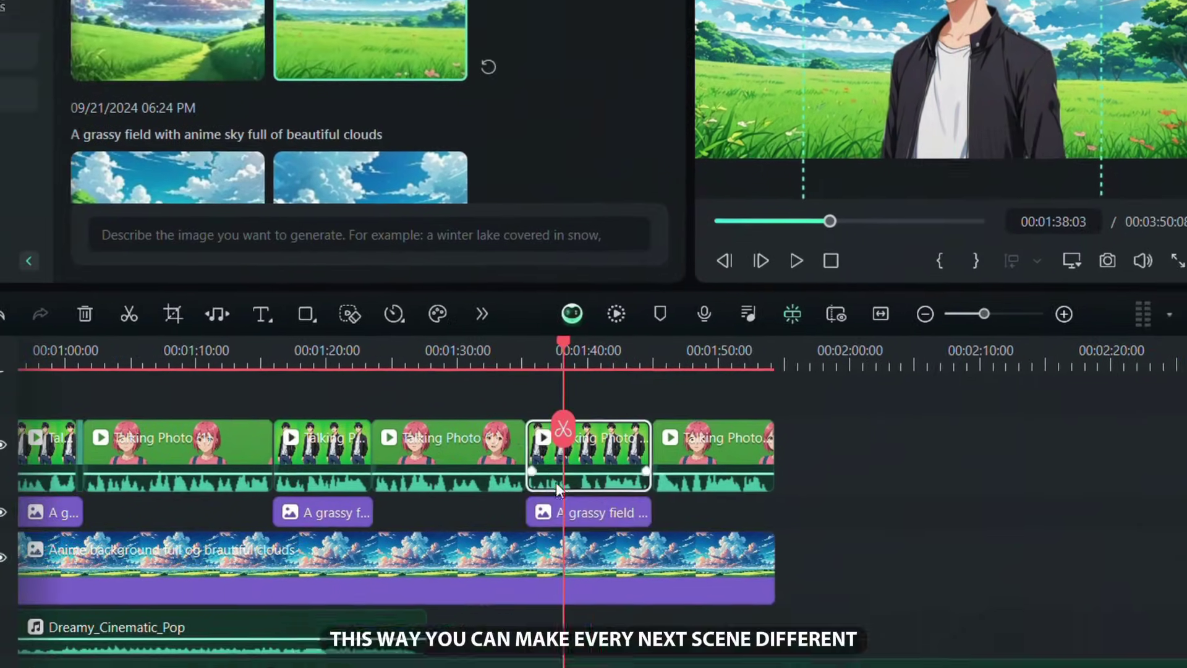
# - Scale the grassy field background image to about 166% and shift it downward
pyautogui.click(594, 512)
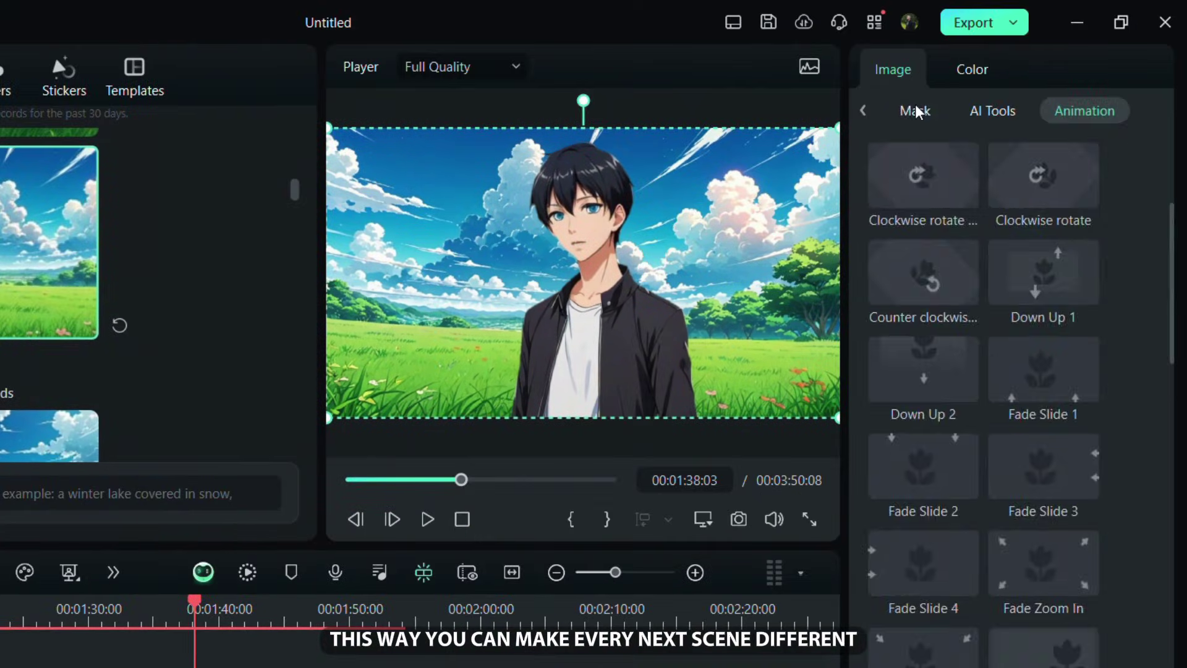
pyautogui.click(896, 112)
pyautogui.moveTo(951, 236); pyautogui.dragTo(1013, 237)
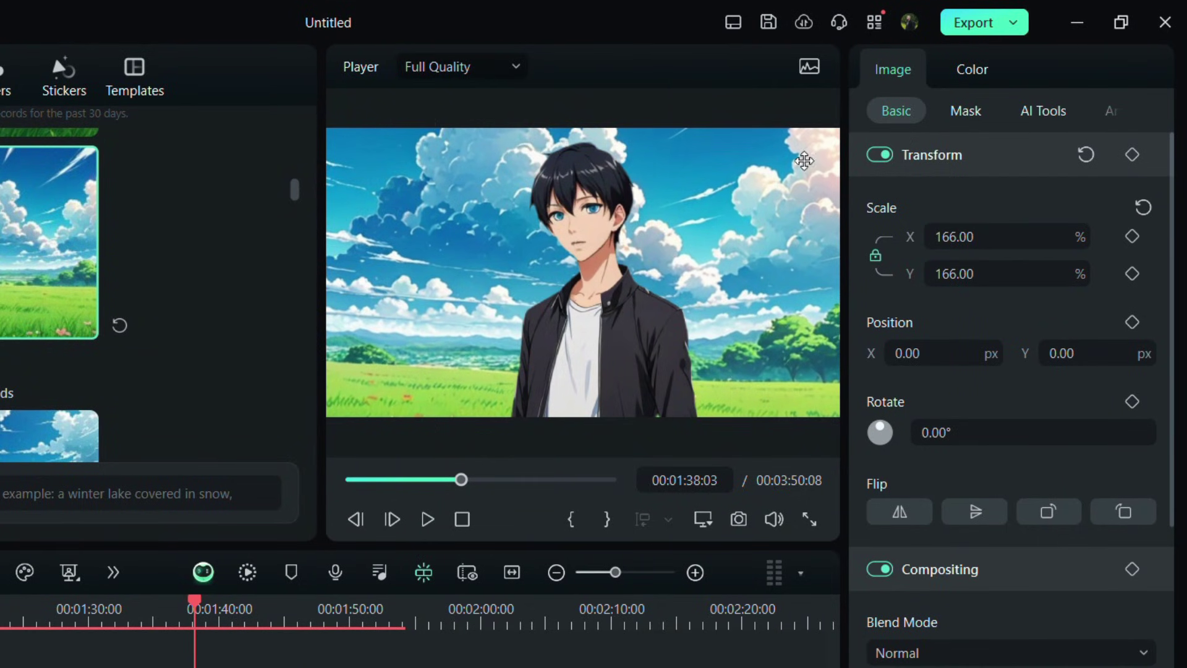
pyautogui.moveTo(804, 160); pyautogui.dragTo(803, 193)
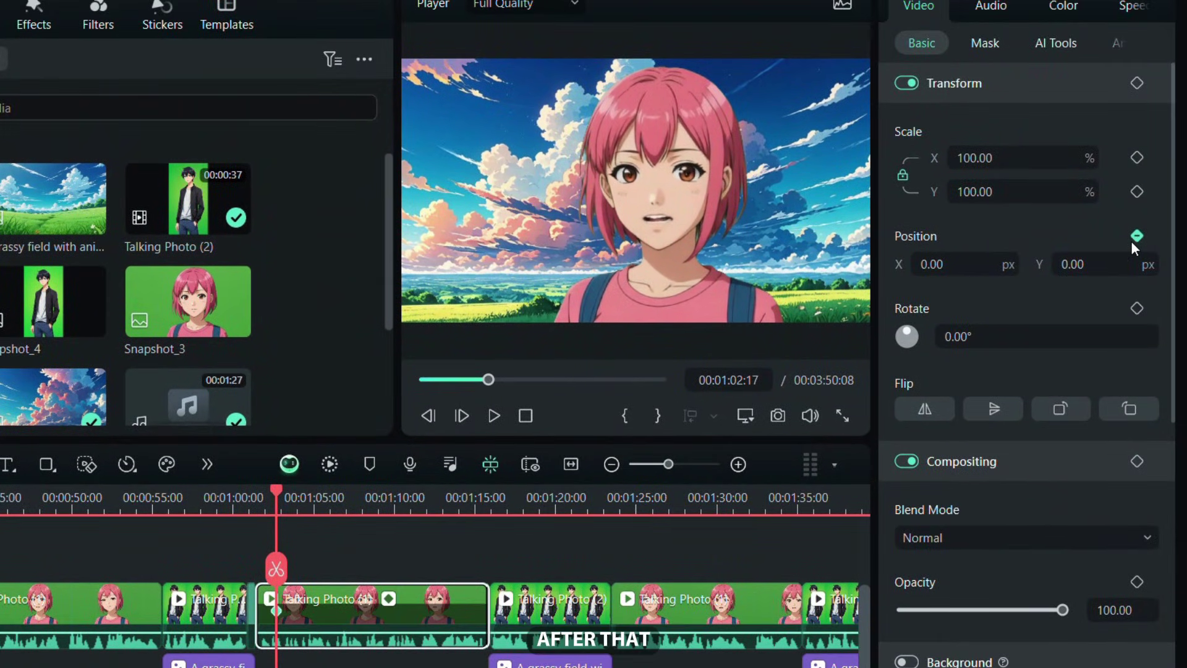
# - Keyframe the pink-haired girl sliding right, then left, growing slightly, and review the motion
pyautogui.moveTo(281, 503); pyautogui.dragTo(334, 504)
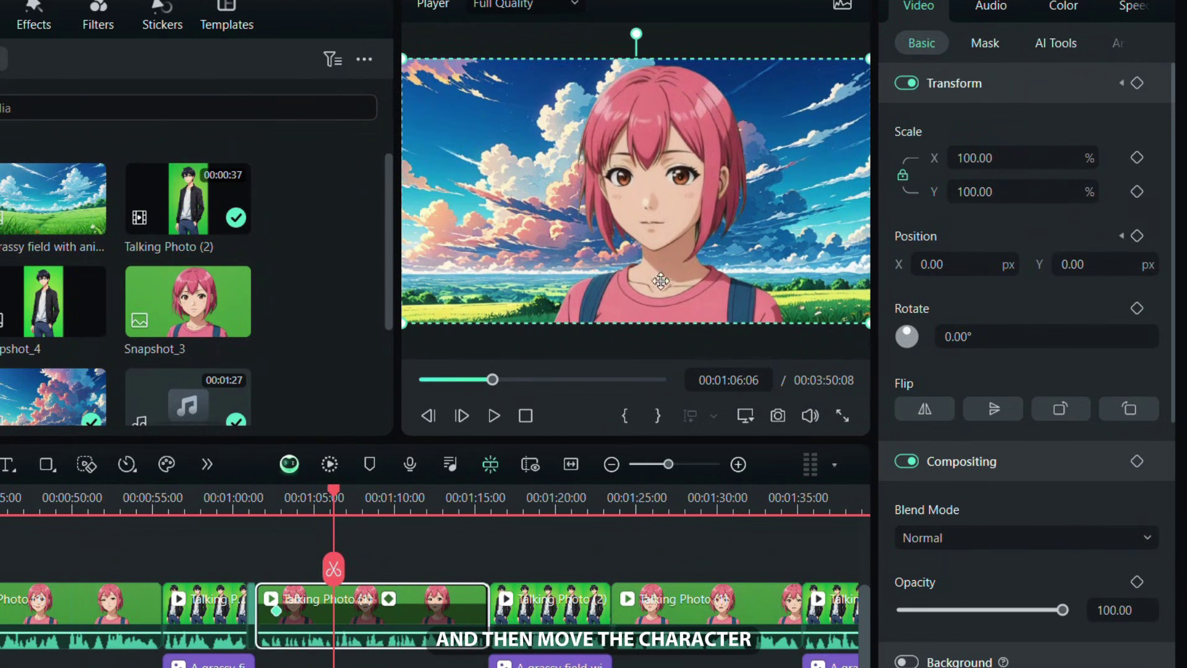
pyautogui.moveTo(661, 281); pyautogui.dragTo(746, 270)
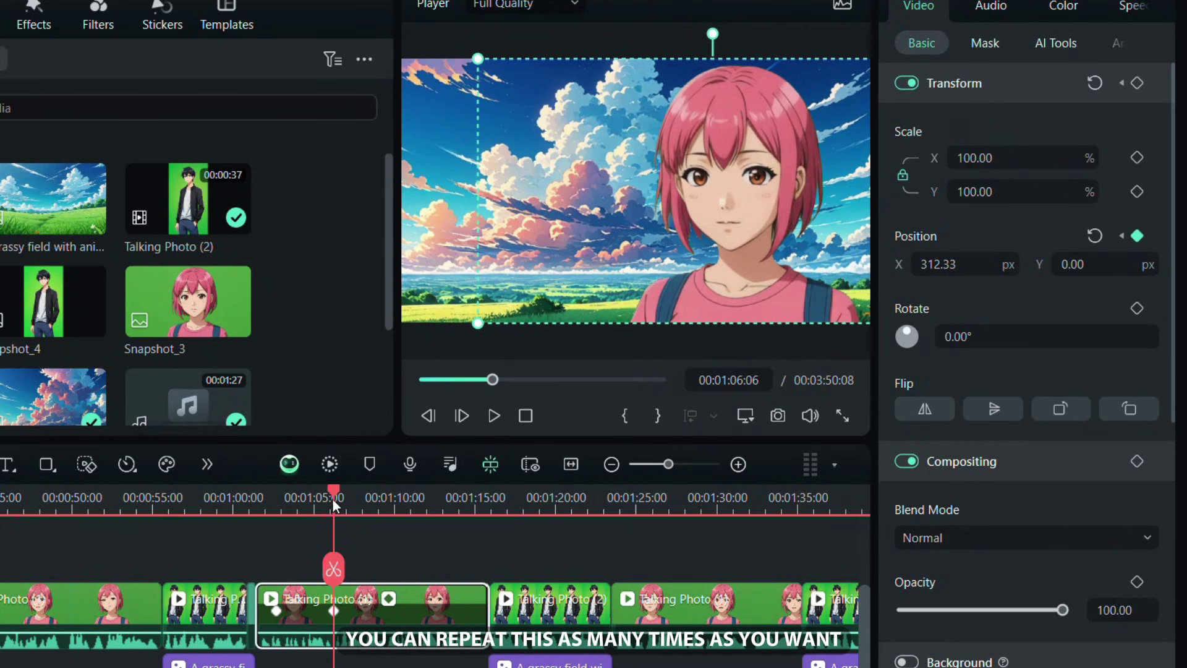
pyautogui.moveTo(332, 497); pyautogui.dragTo(373, 504)
pyautogui.moveTo(694, 279); pyautogui.dragTo(549, 280)
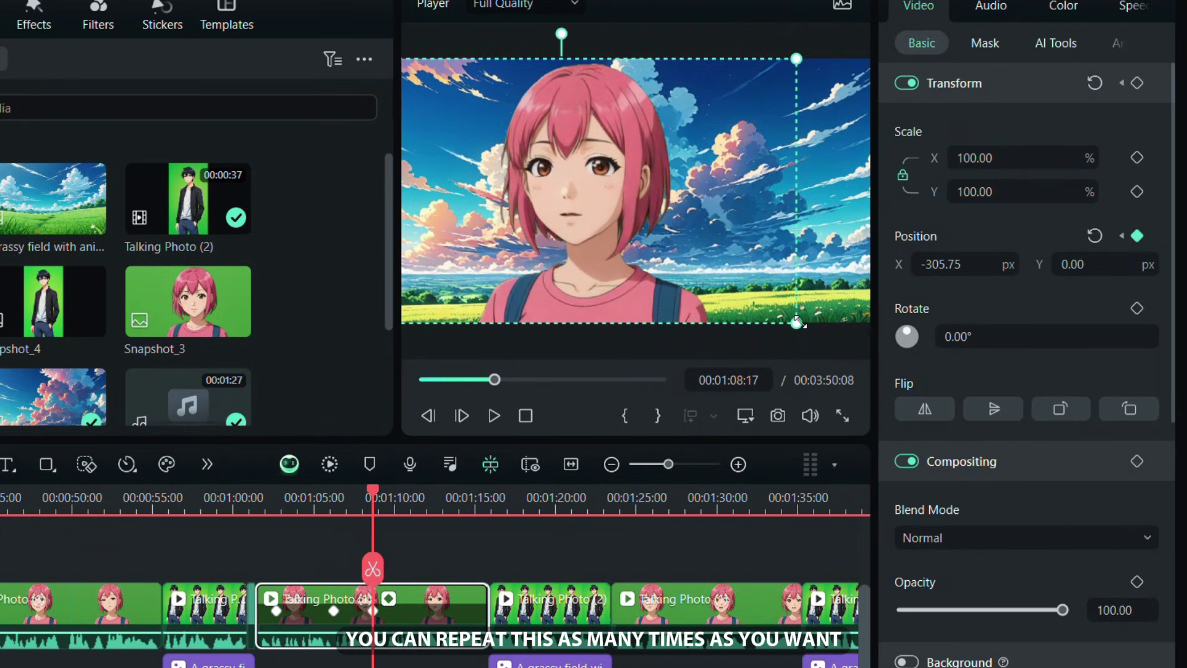
pyautogui.moveTo(799, 323); pyautogui.dragTo(817, 334)
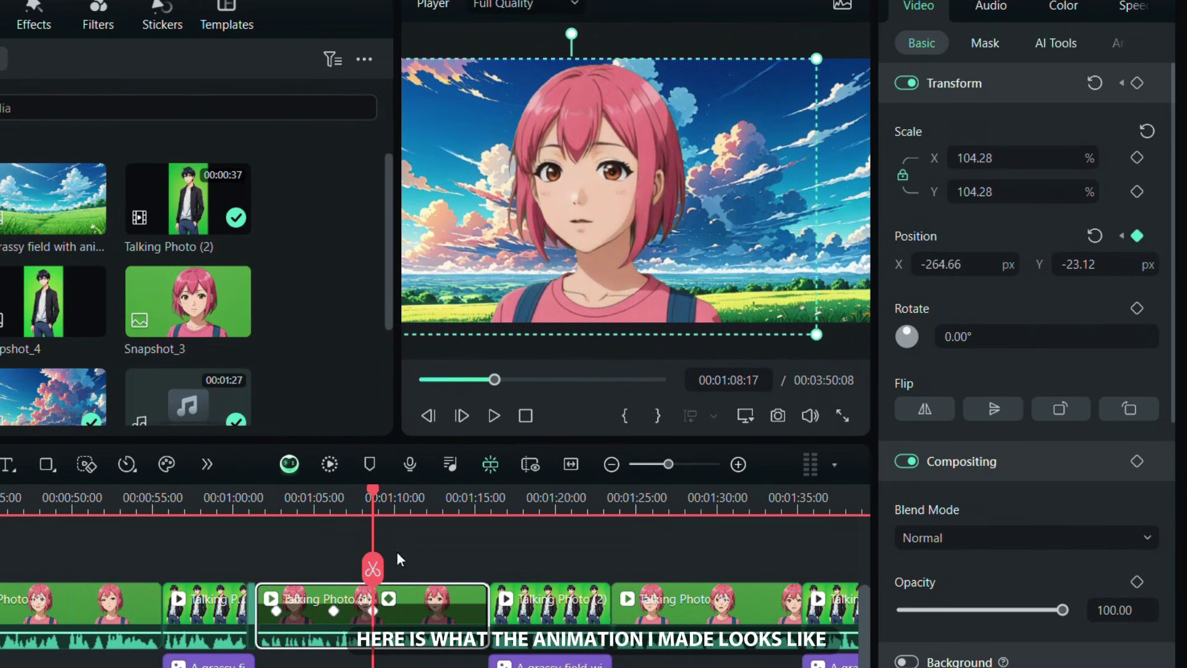
pyautogui.click(238, 502)
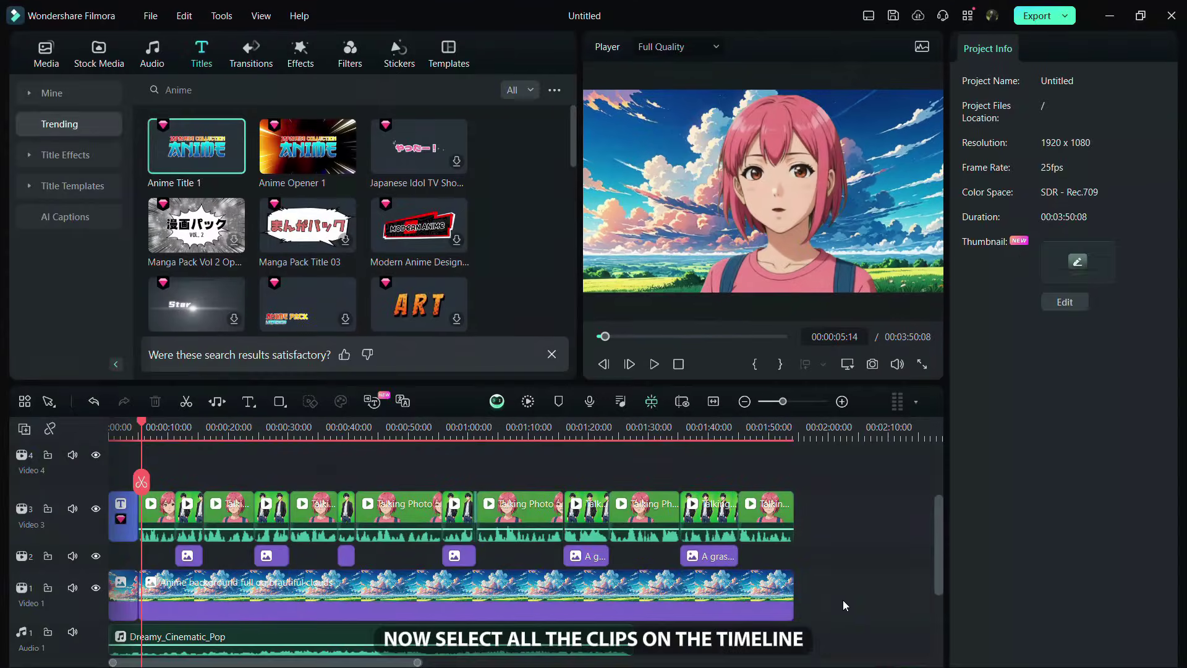
# - Marquee-select all main-sequence clips and create a compound clip from them
pyautogui.moveTo(844, 600); pyautogui.dragTo(159, 463)
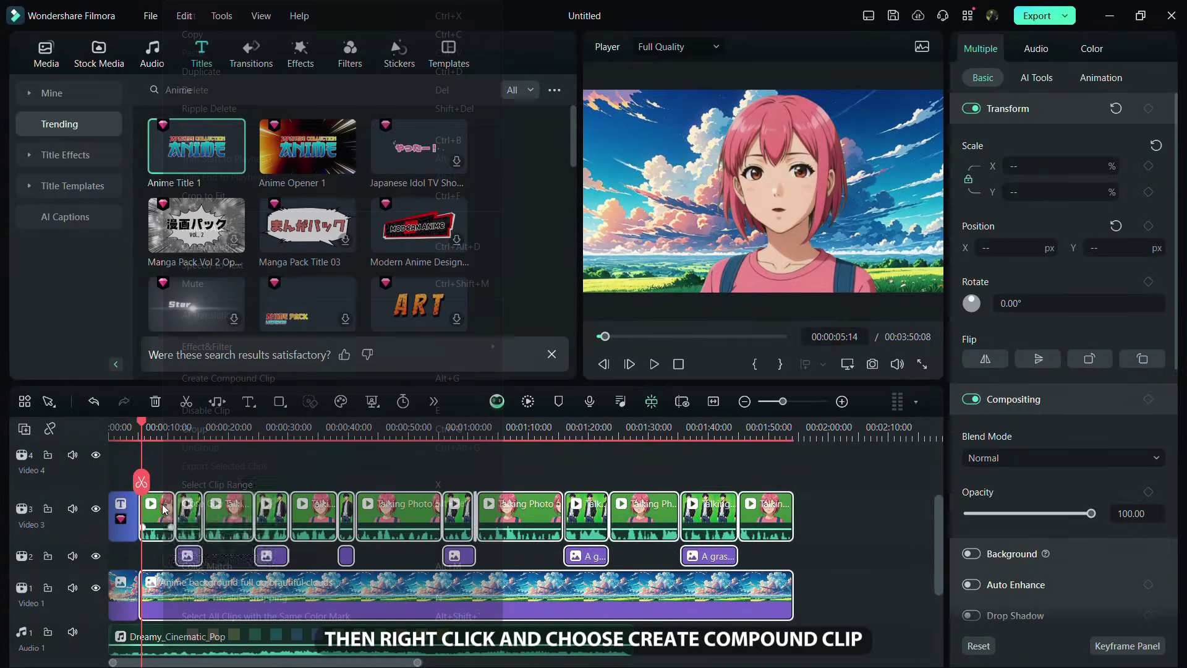
pyautogui.rightClick(164, 509)
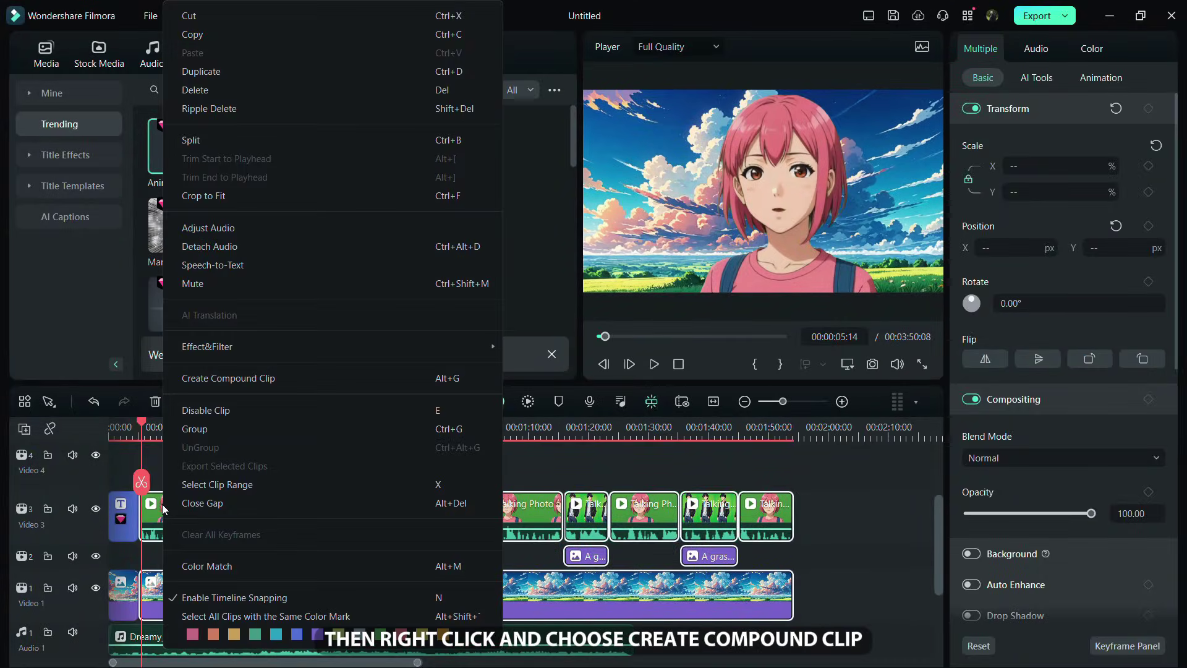
pyautogui.click(270, 382)
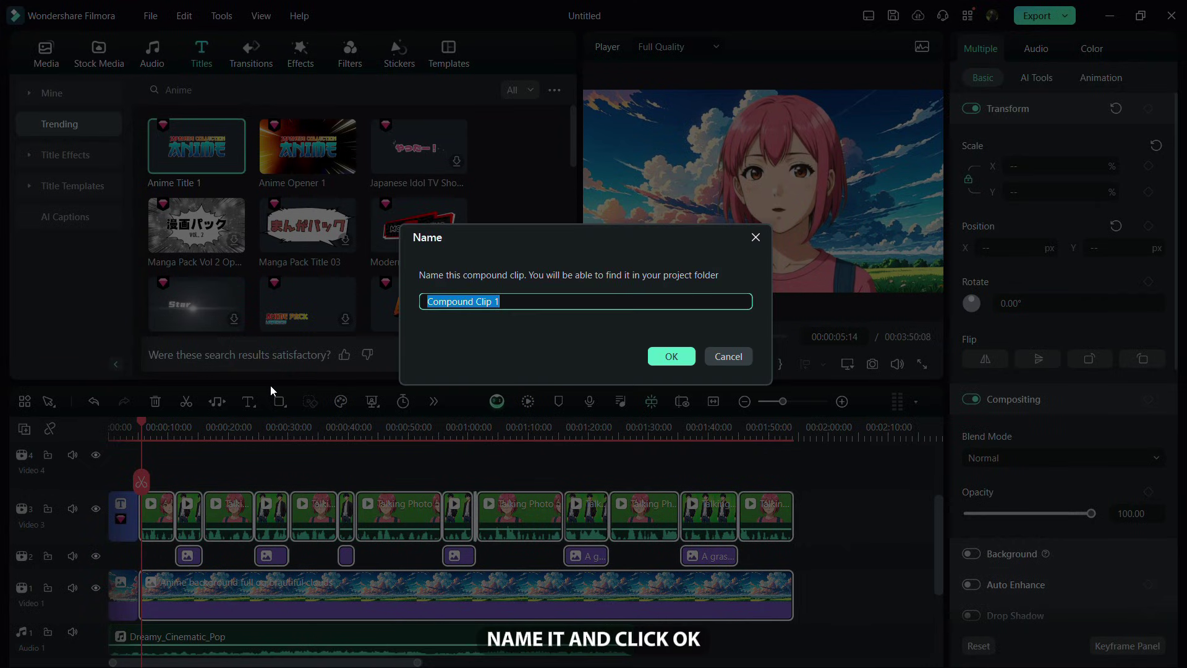
pyautogui.write('1')
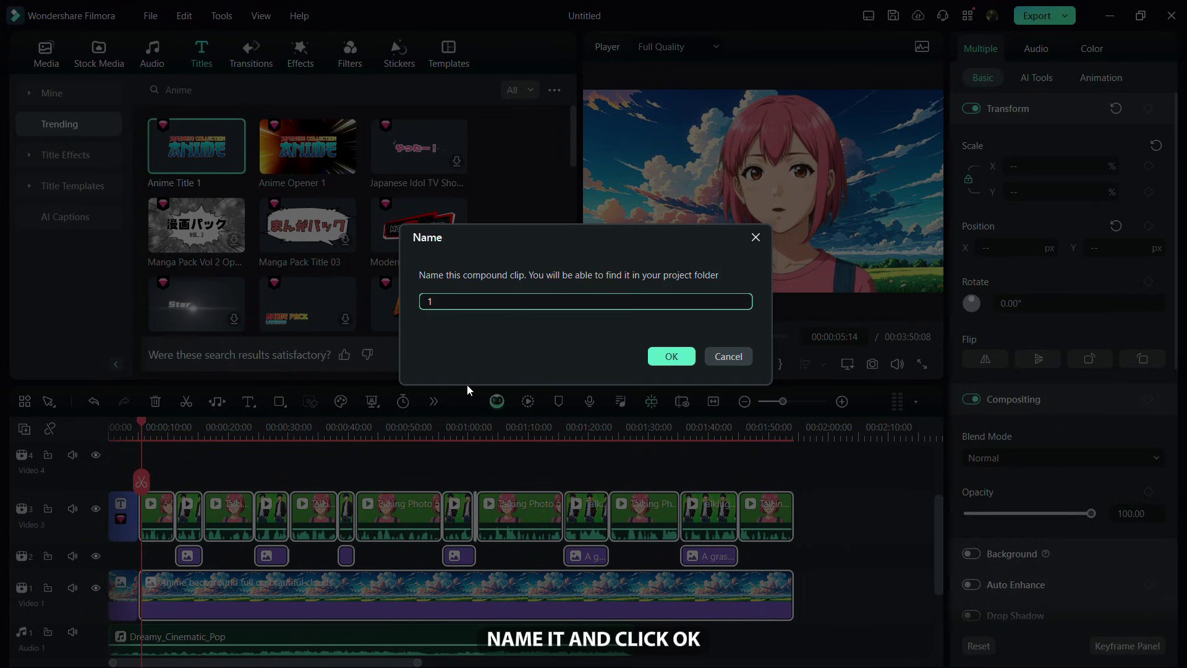
# - Confirm the compound clip name and place the Cinematic Legends anime transition after the intro
pyautogui.click(691, 360)
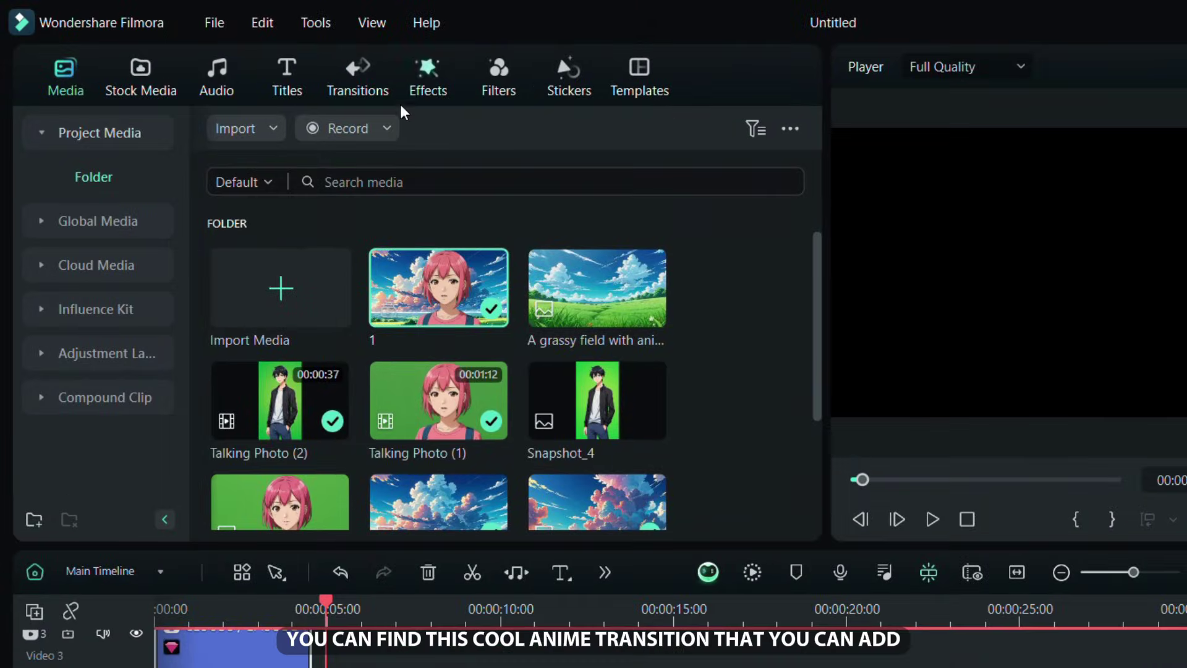
pyautogui.click(384, 97)
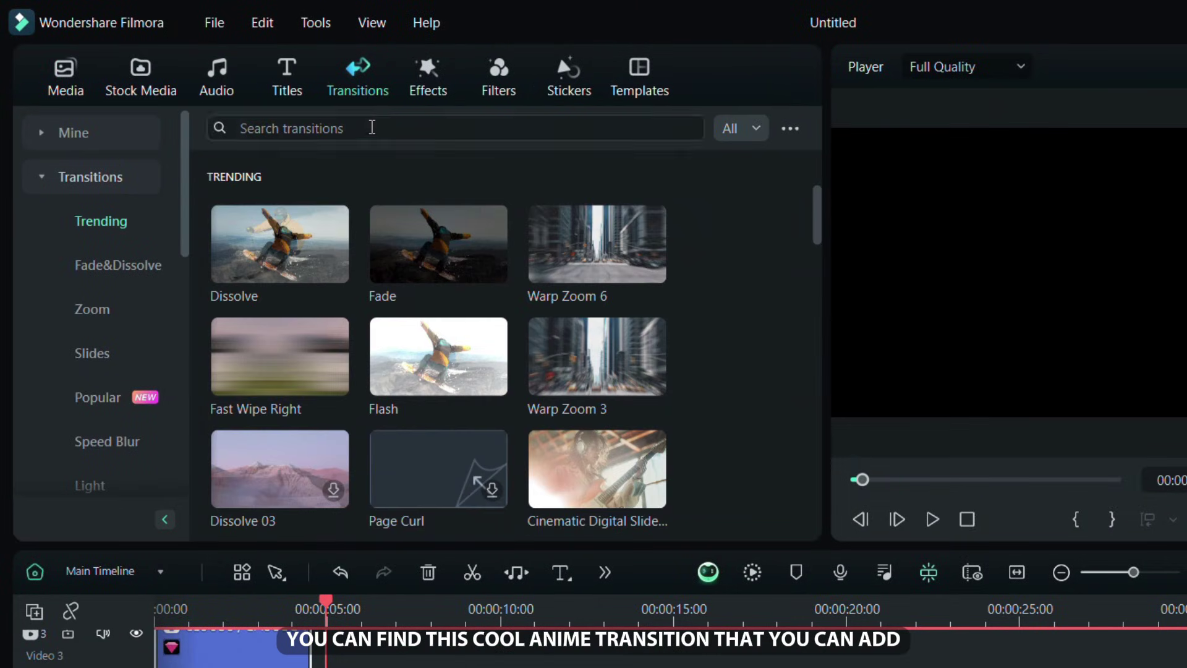
pyautogui.click(371, 127)
pyautogui.write('aNIME')
pyautogui.press('Return')
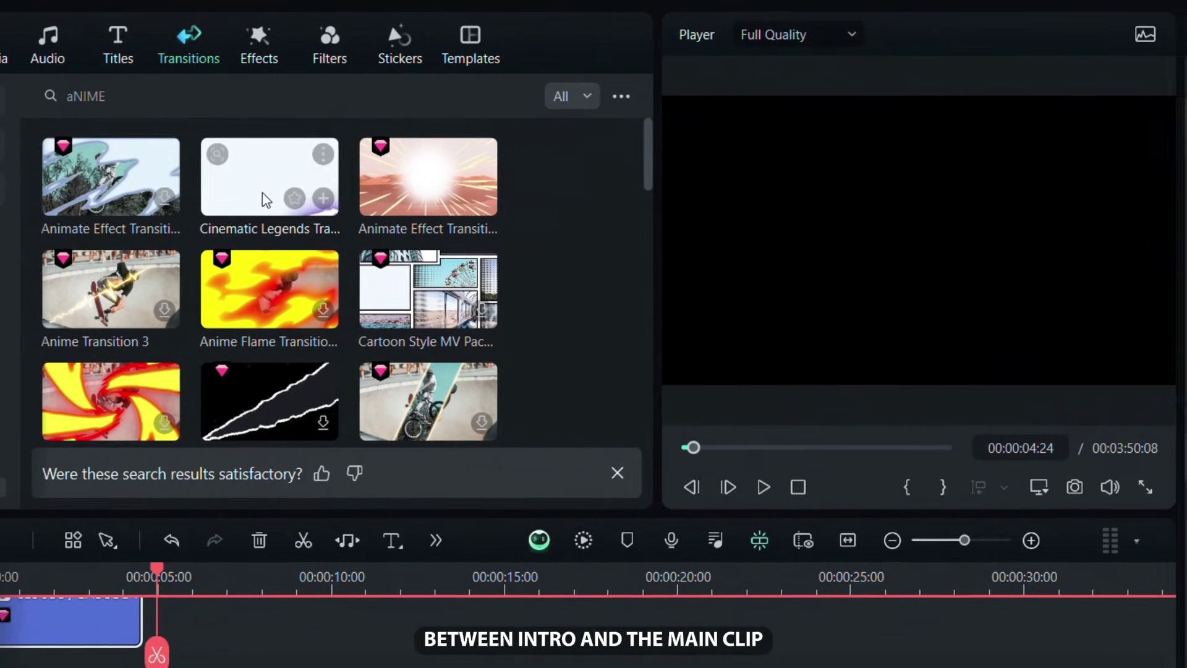
pyautogui.click(234, 191)
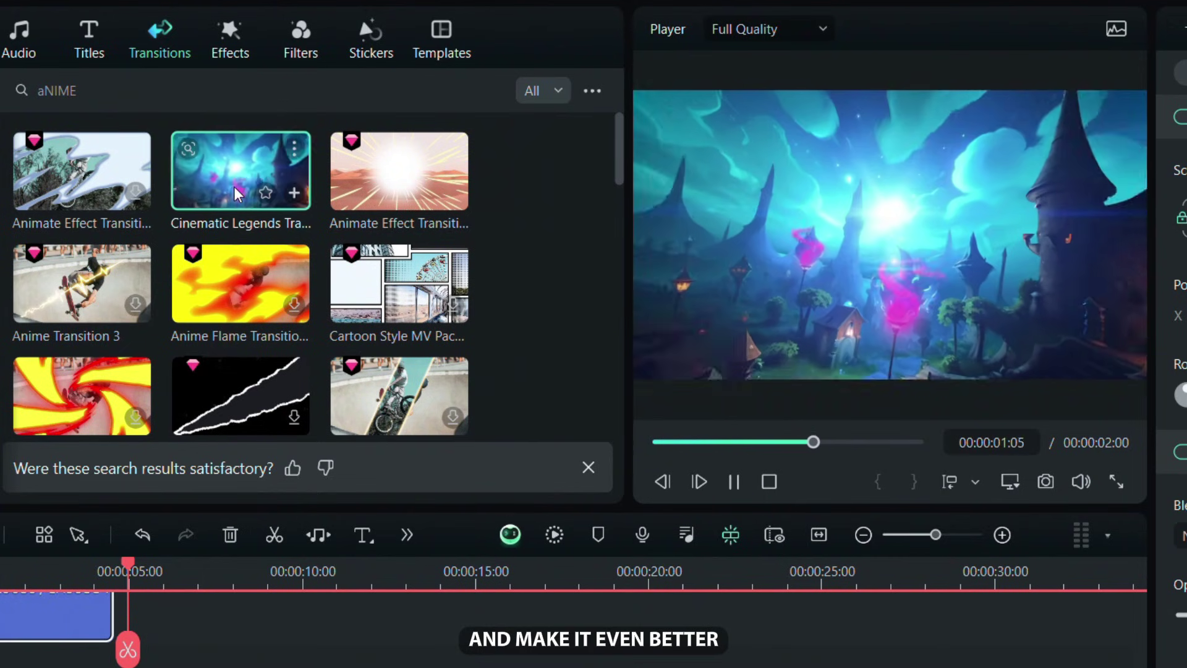
pyautogui.moveTo(232, 187)
pyautogui.mouseDown()
pyautogui.moveTo(334, 551)
pyautogui.moveTo(325, 472)
pyautogui.mouseUp()
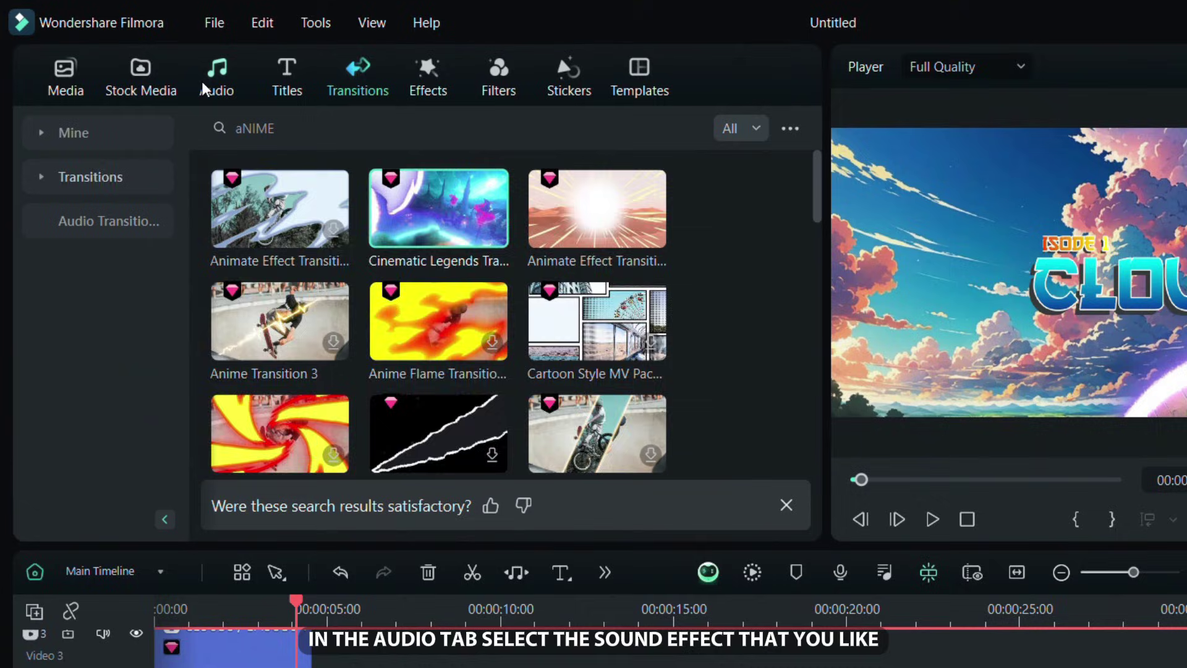
# - Add the Futuristic Zoom Whoosh sound effect on a third audio track at the transition
pyautogui.click(201, 81)
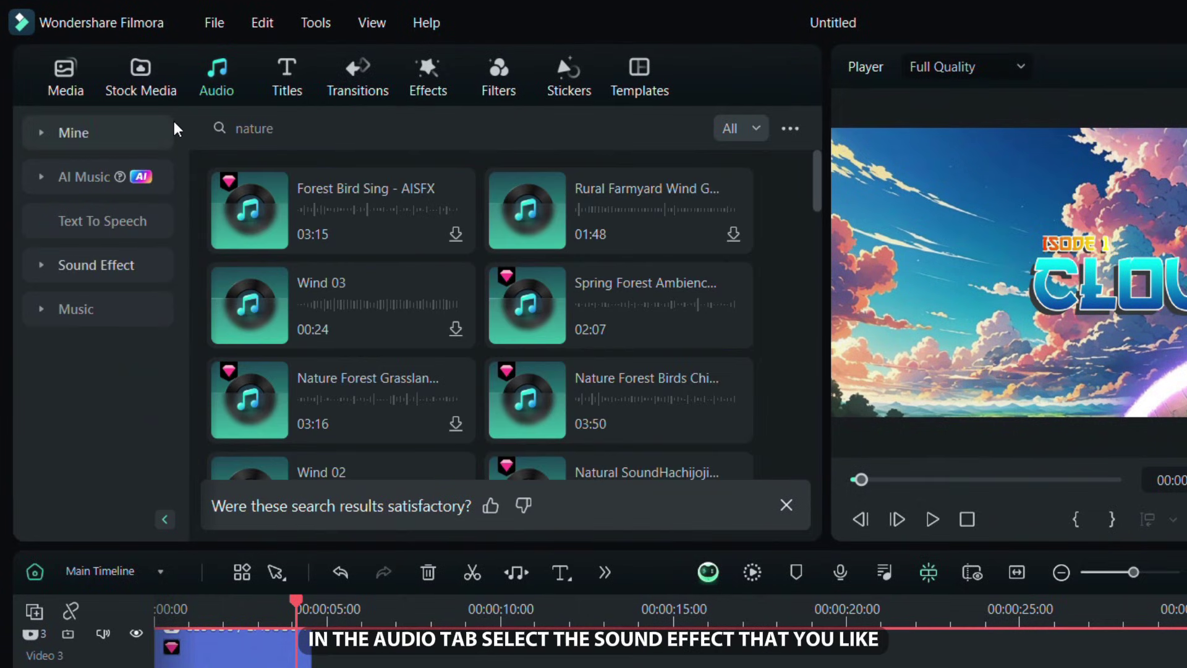
pyautogui.click(117, 268)
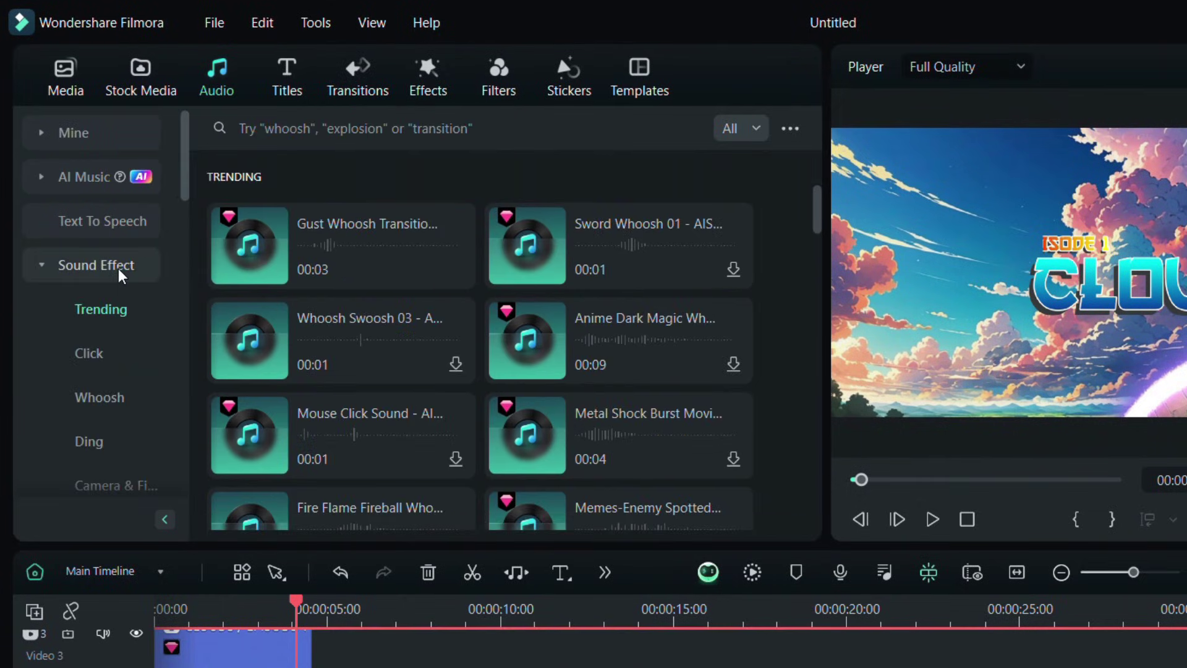
pyautogui.click(114, 397)
pyautogui.click(261, 338)
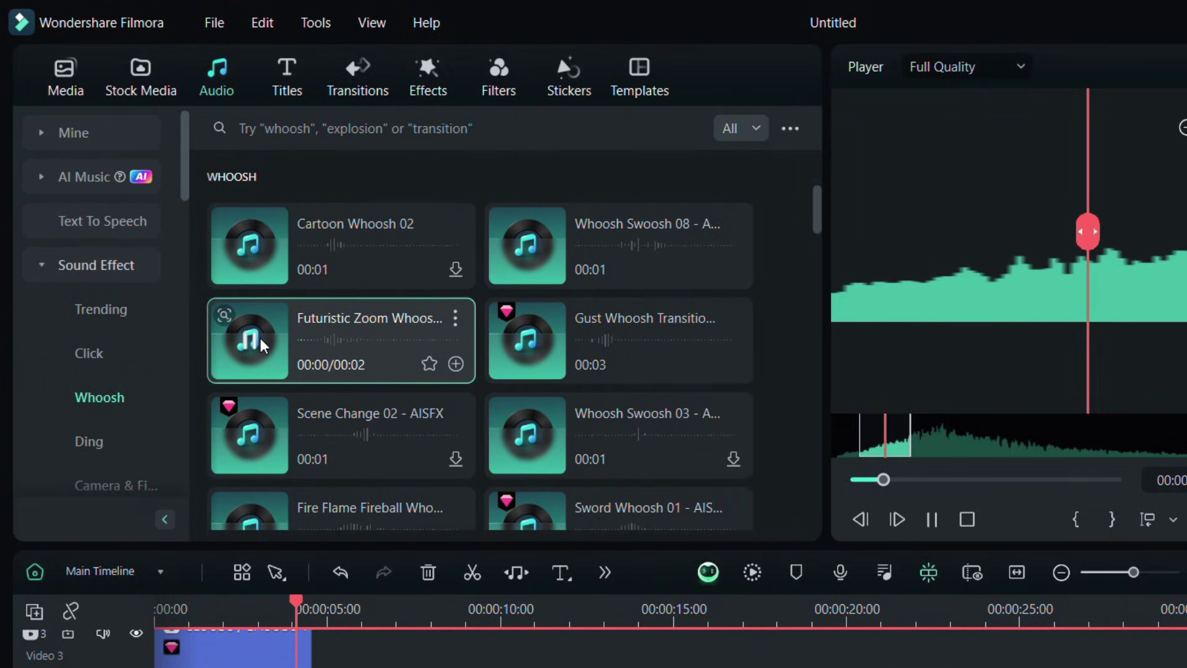
pyautogui.moveTo(338, 336)
pyautogui.mouseDown()
pyautogui.moveTo(299, 629)
pyautogui.moveTo(287, 629)
pyautogui.mouseUp()
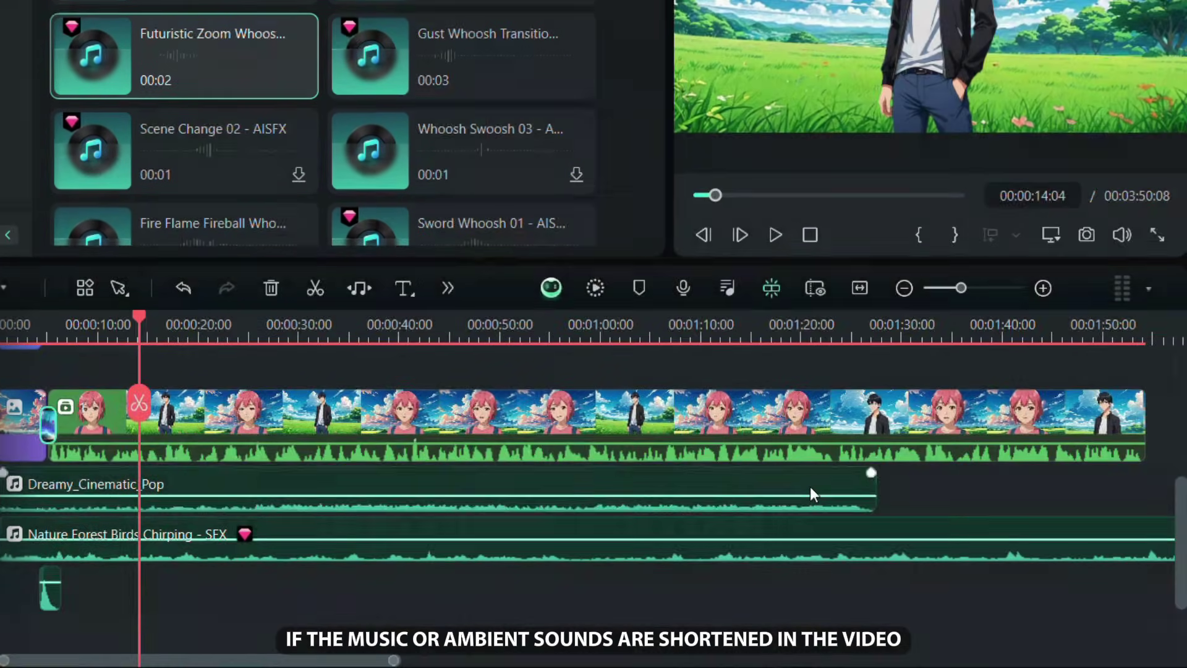
# - AI-stretch Dreamy_Cinematic_Pop to the video's end and trim the birds chirping ambience to match
pyautogui.click(810, 486)
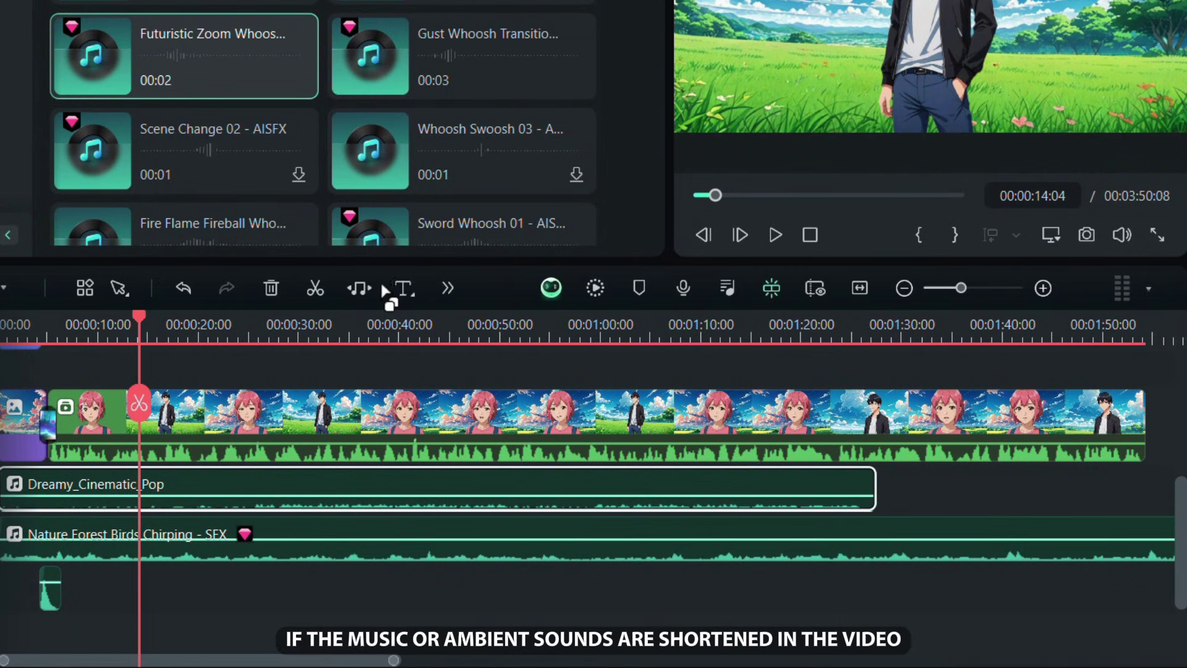
pyautogui.click(363, 288)
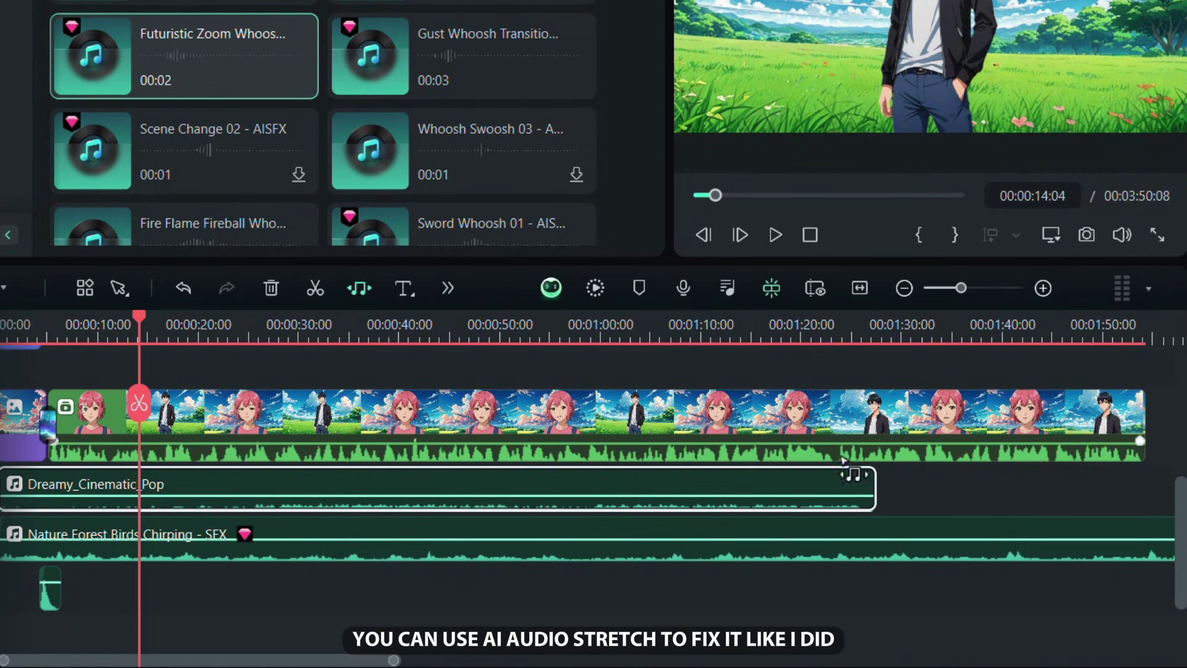
pyautogui.moveTo(875, 488); pyautogui.dragTo(1127, 497)
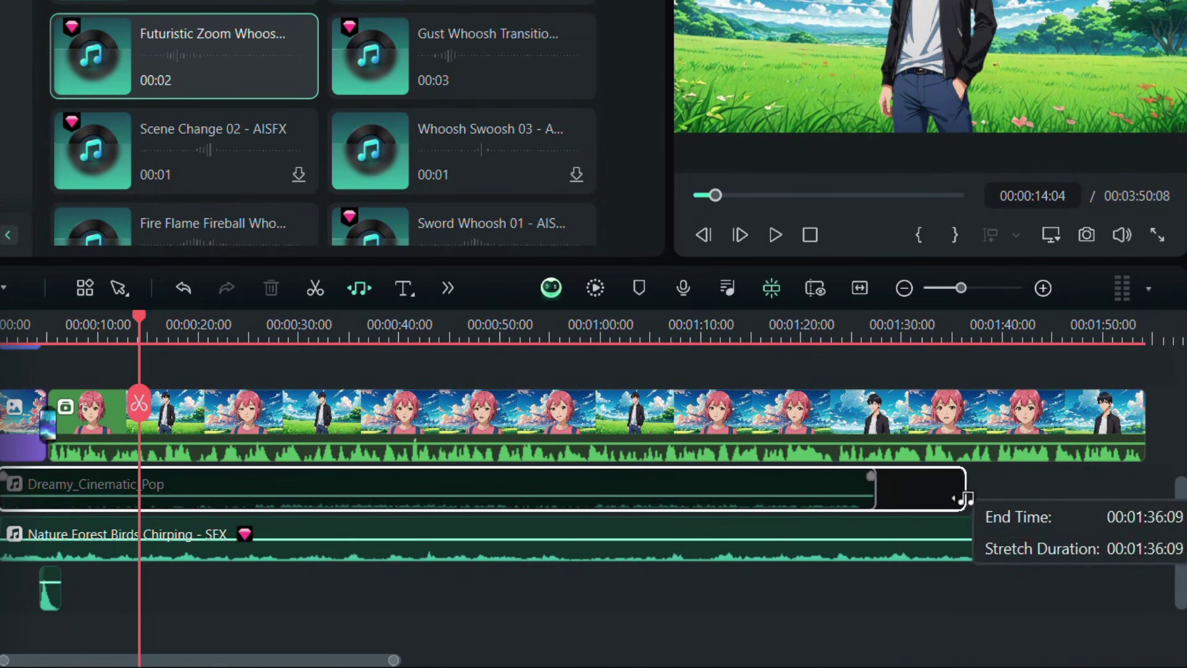
pyautogui.moveTo(1147, 499); pyautogui.dragTo(1144, 515)
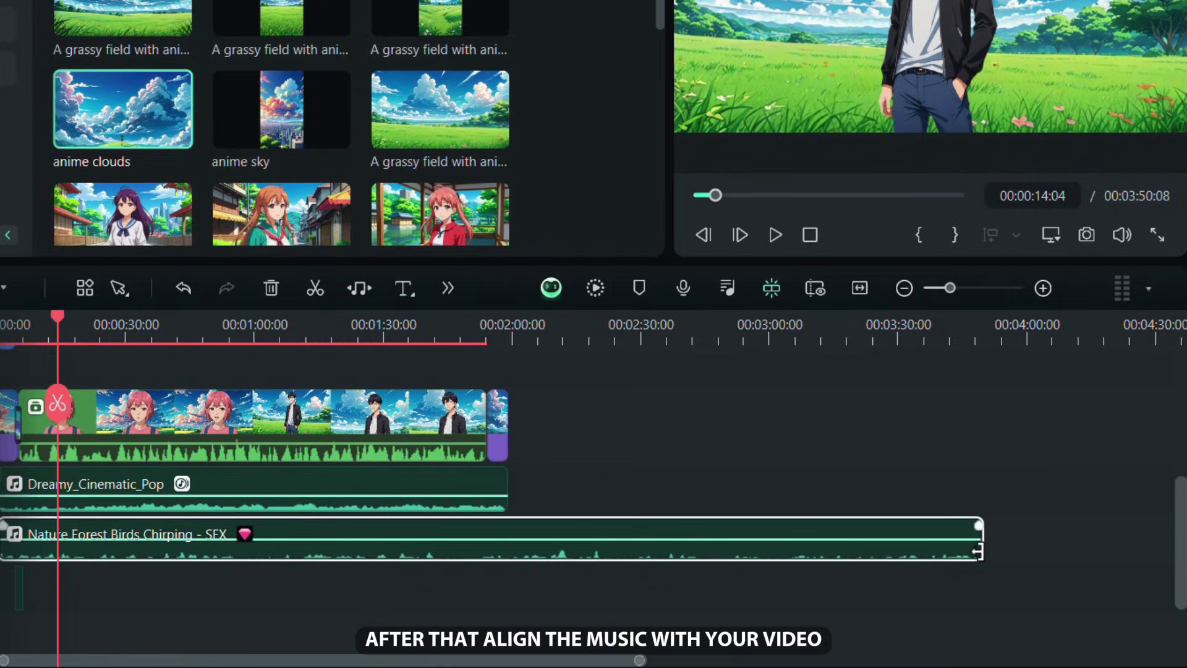
pyautogui.moveTo(979, 551); pyautogui.dragTo(504, 547)
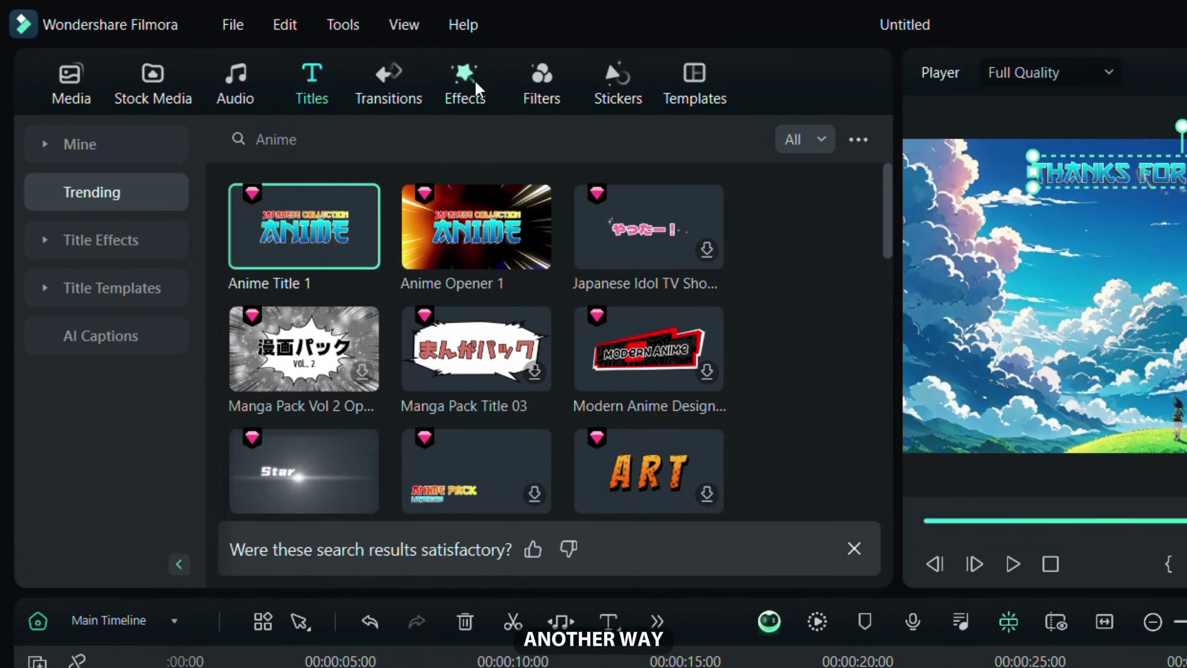
# - Place Animate Effect Overlay 03 on Video 3 after the title and lengthen it
pyautogui.click(474, 79)
pyautogui.click(277, 139)
pyautogui.write('An')
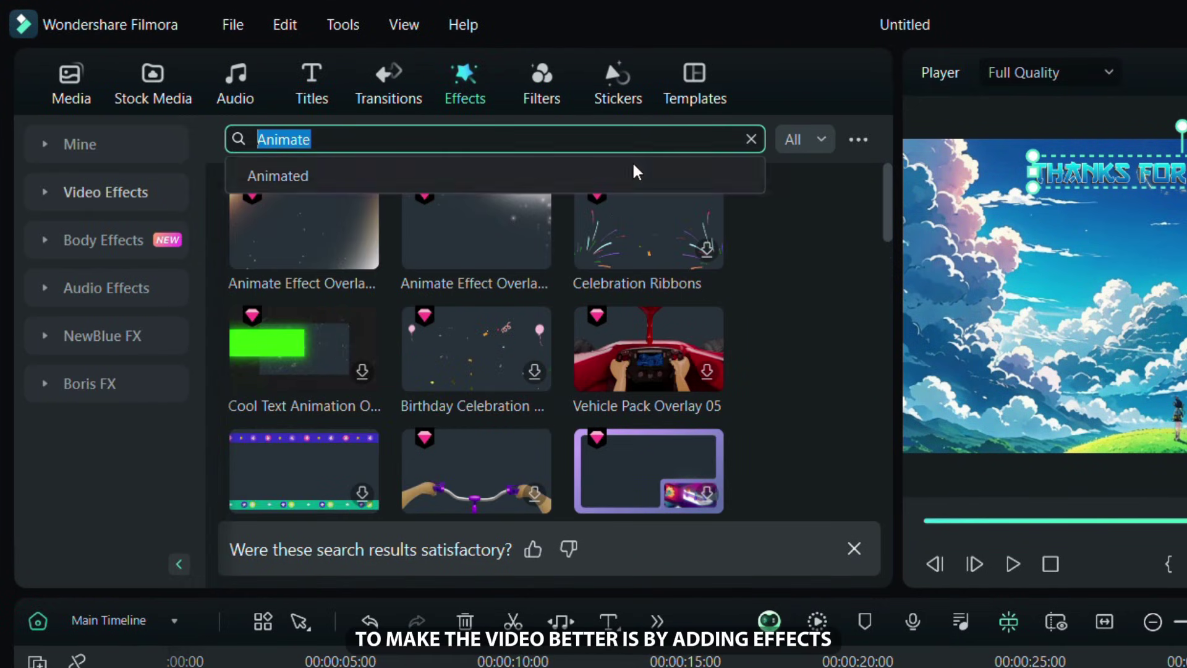
pyautogui.click(761, 256)
pyautogui.moveTo(483, 174); pyautogui.dragTo(380, 449)
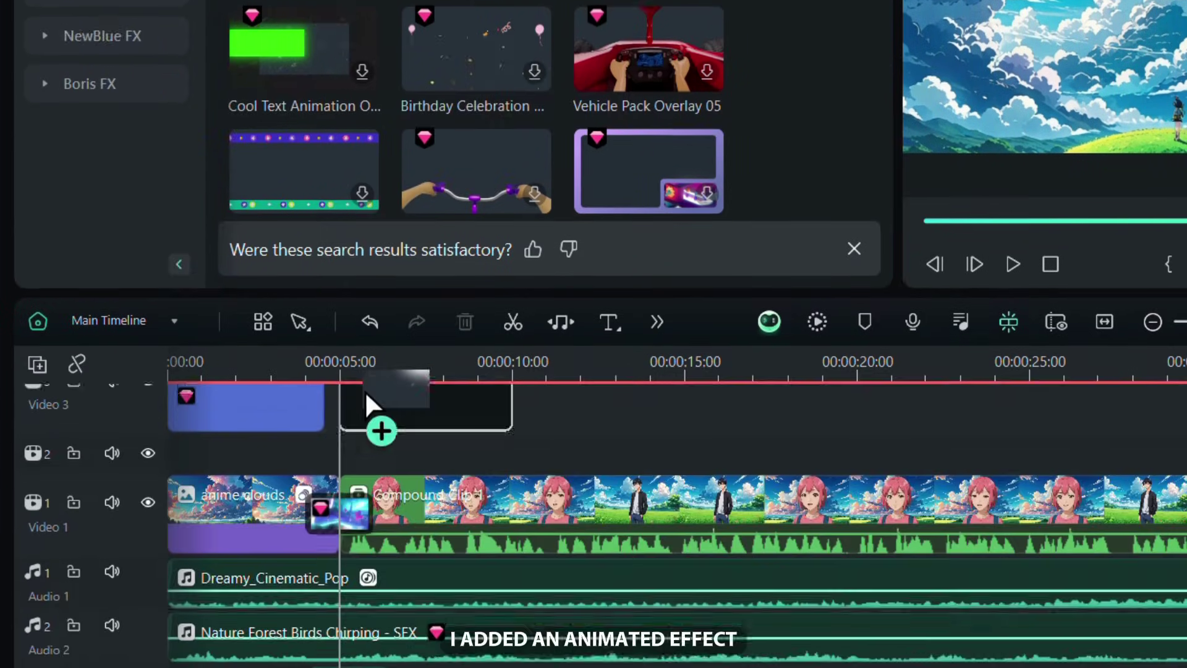
pyautogui.moveTo(543, 408); pyautogui.dragTo(954, 531)
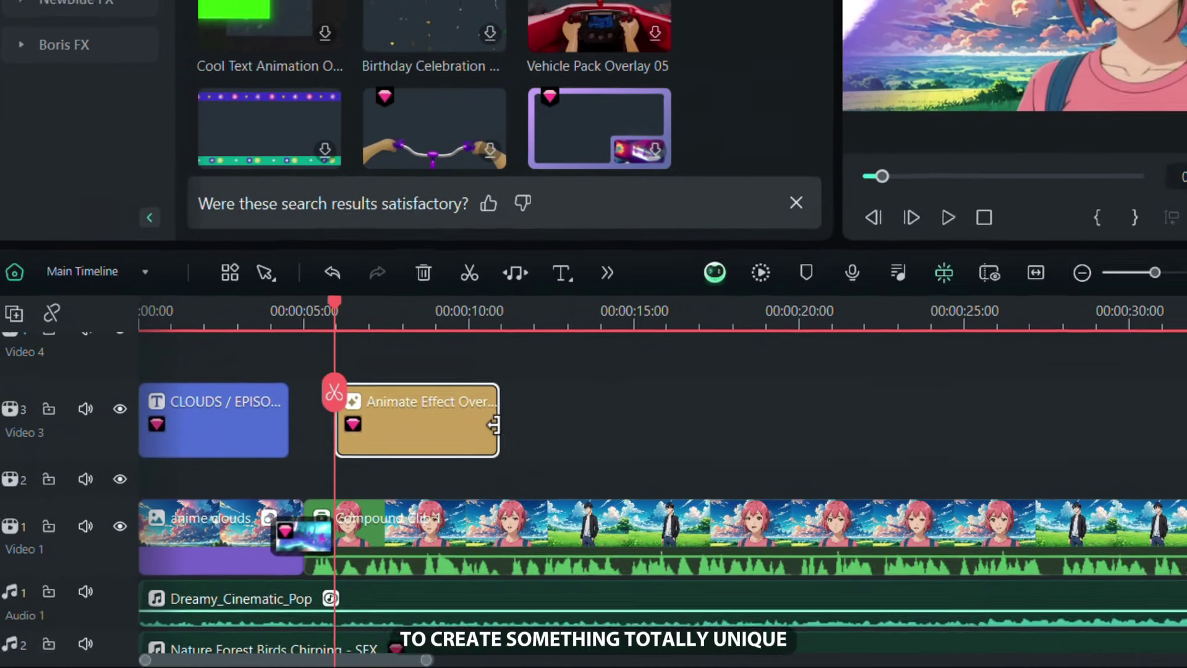